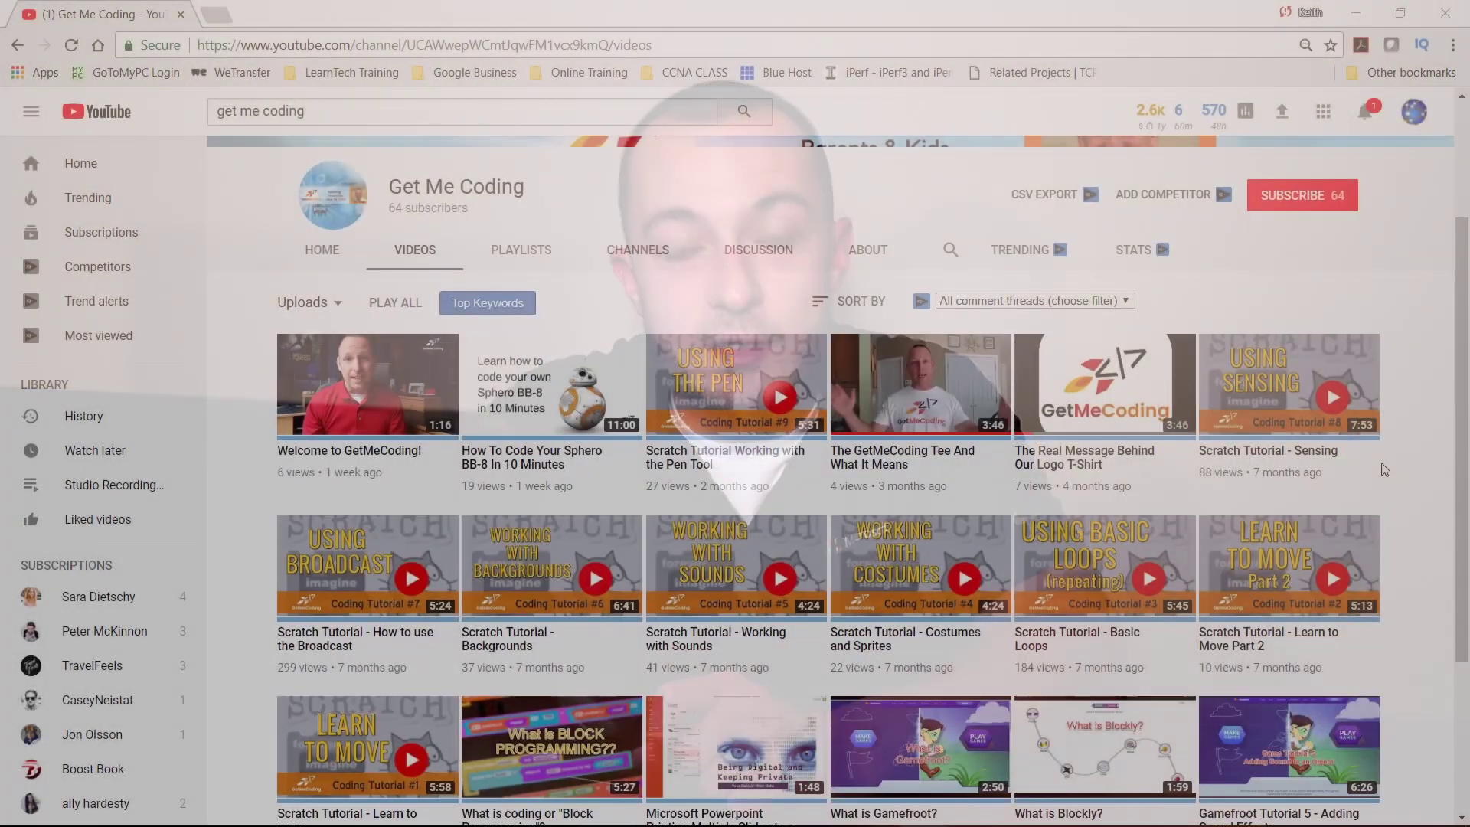
Scroll down through the Get Me Coding channel's grid of tutorial videos
{"action": "scroll", "coordinate": [1391, 448], "scroll_direction": "down", "scroll_amount": 3}
{"action": "scroll", "coordinate": [1391, 448], "scroll_direction": "down", "scroll_amount": 1}
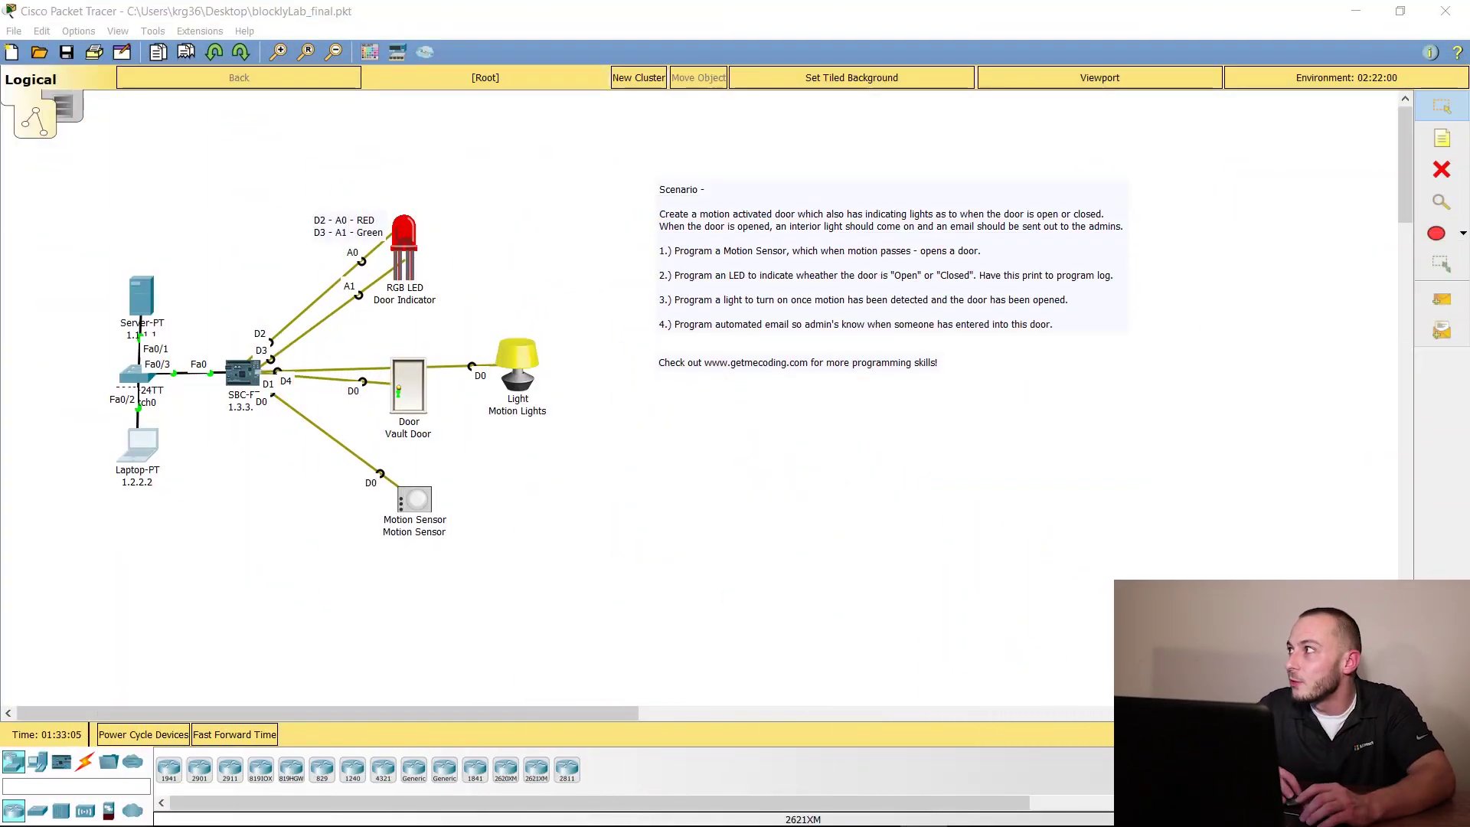
Move digitalRead into the top set motion block and put the motionSensor call first in the loop
{"action": "left_click_drag", "start_coordinate": [1469, 43], "coordinate": [1163, 33]}
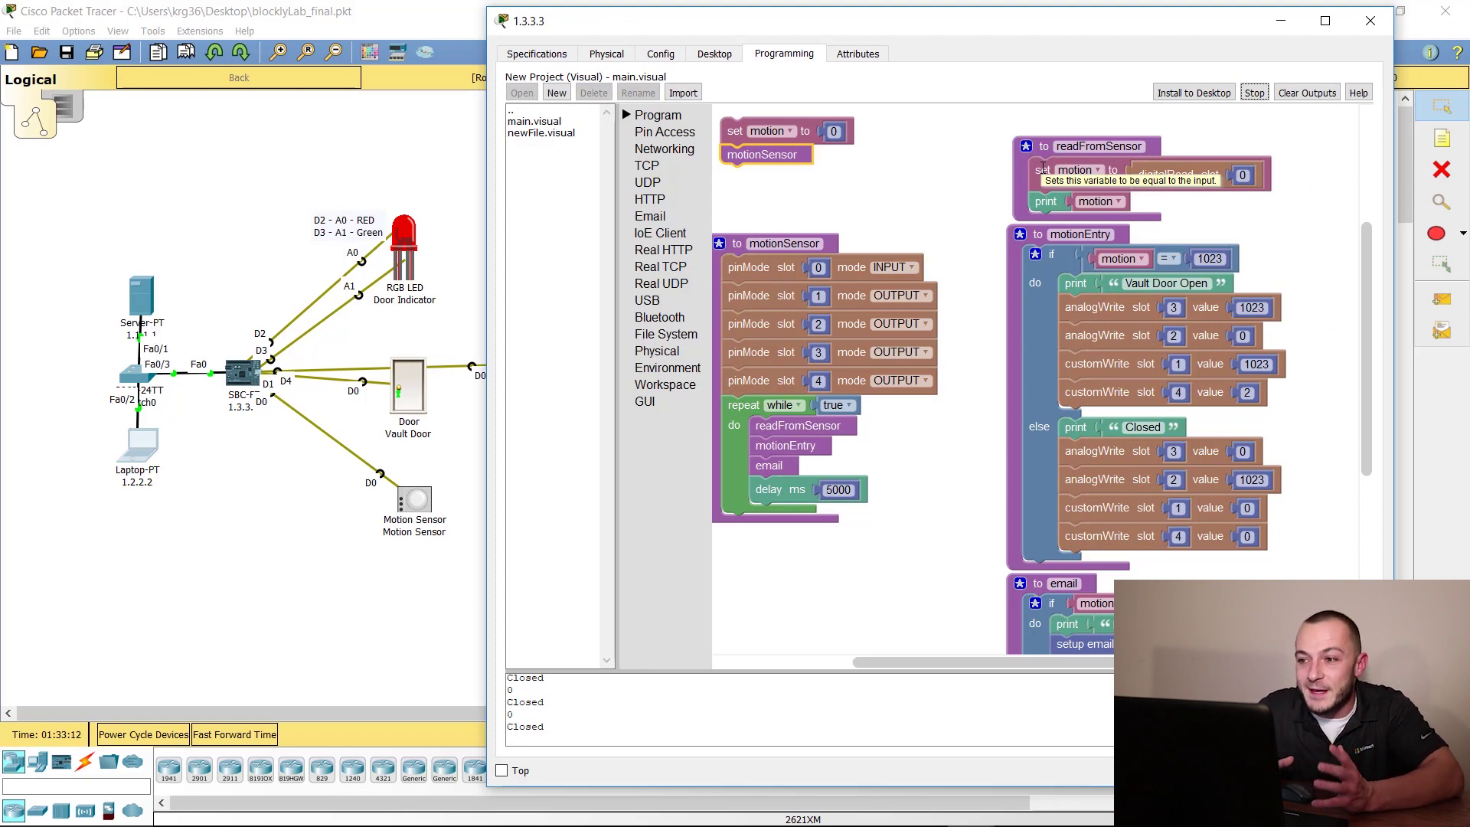
{"action": "left_click_drag", "start_coordinate": [790, 161], "coordinate": [842, 201]}
{"action": "left_click_drag", "start_coordinate": [1166, 175], "coordinate": [1164, 140]}
{"action": "left_click_drag", "start_coordinate": [1041, 141], "coordinate": [1163, 184]}
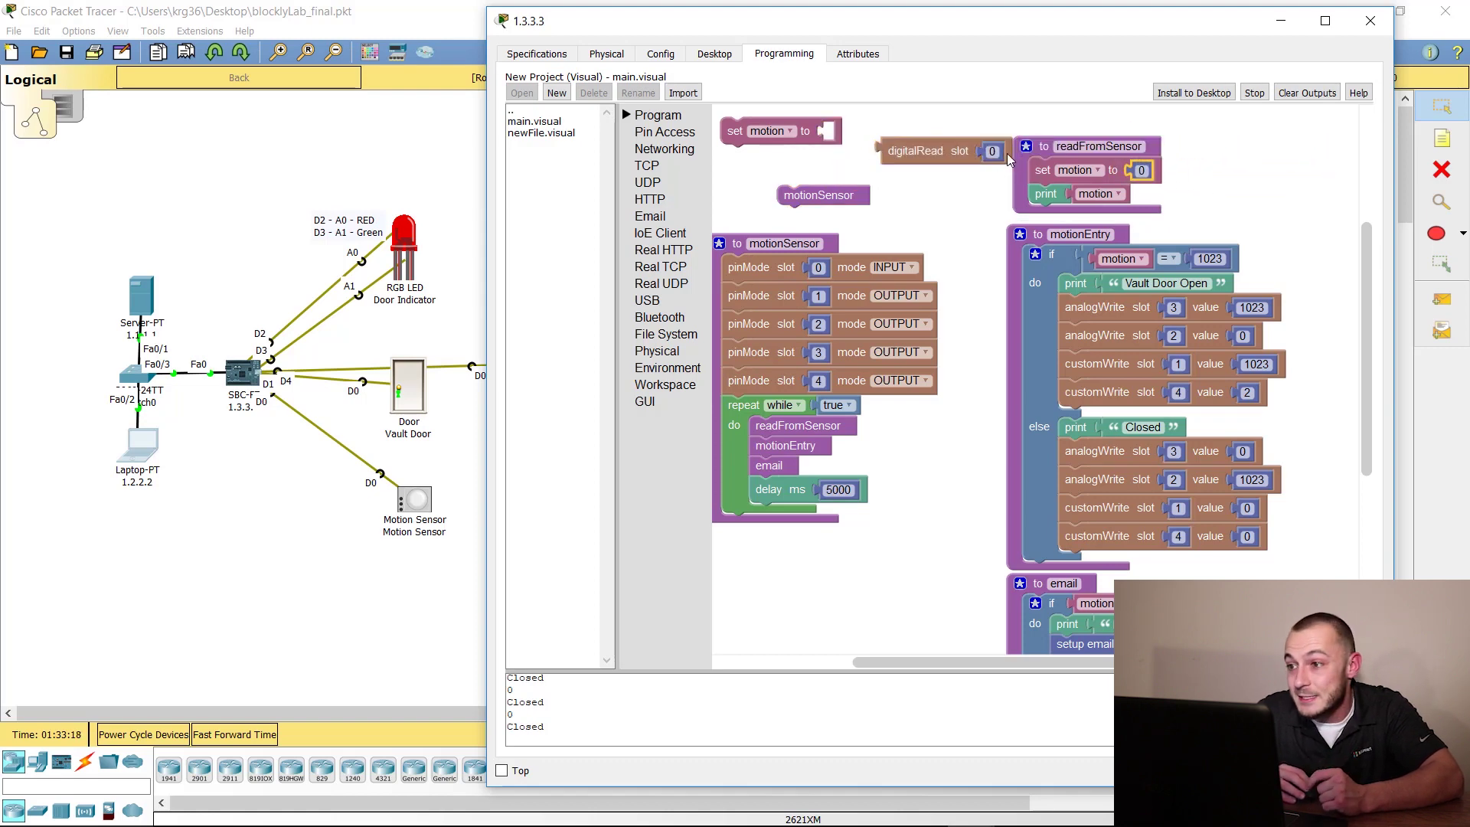
{"action": "left_click_drag", "start_coordinate": [939, 156], "coordinate": [877, 136]}
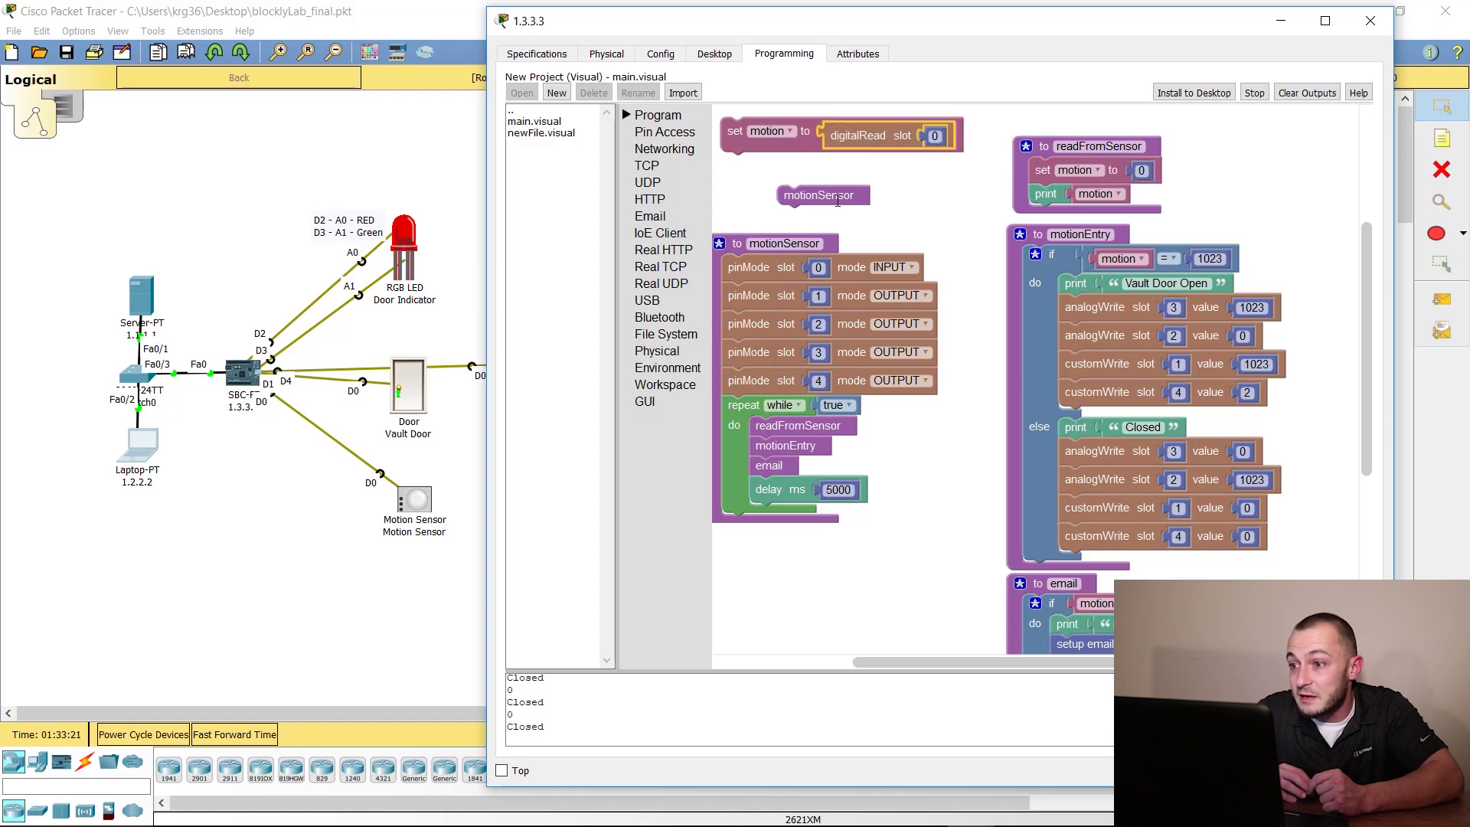
{"action": "left_click_drag", "start_coordinate": [838, 200], "coordinate": [814, 451]}
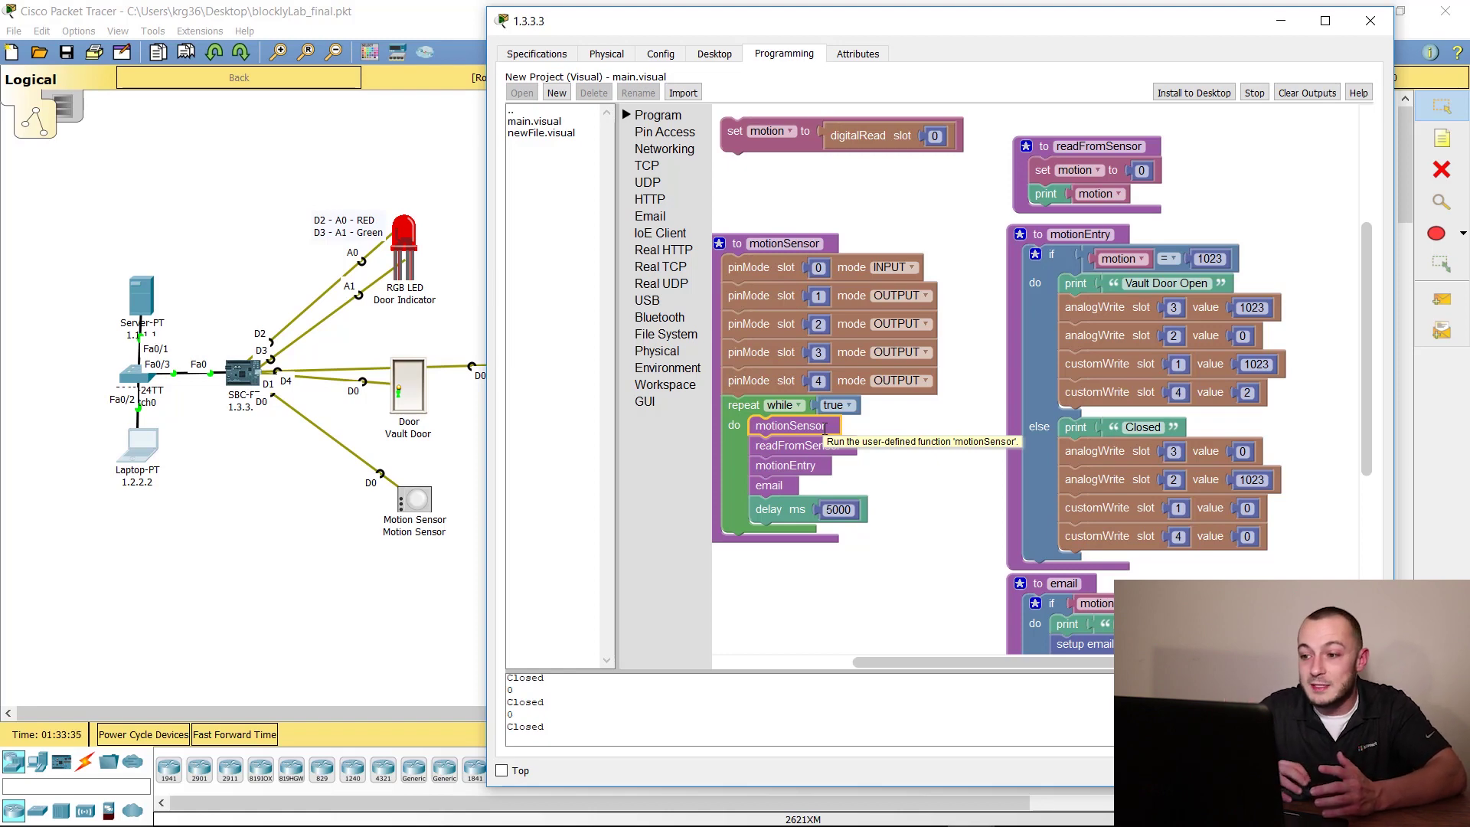
Restore digitalRead to readFromSensor's set motion and return readFromSensor, motionEntry, email and delay to the loop
{"action": "left_click_drag", "start_coordinate": [825, 427], "coordinate": [812, 567]}
{"action": "left_click_drag", "start_coordinate": [831, 507], "coordinate": [736, 188]}
{"action": "mouse_move", "coordinate": [837, 149]}
{"action": "left_mouse_down"}
{"action": "mouse_move", "coordinate": [1174, 211]}
{"action": "mouse_move", "coordinate": [1141, 184]}
{"action": "mouse_move", "coordinate": [860, 154]}
{"action": "mouse_move", "coordinate": [831, 132]}
{"action": "left_mouse_up"}
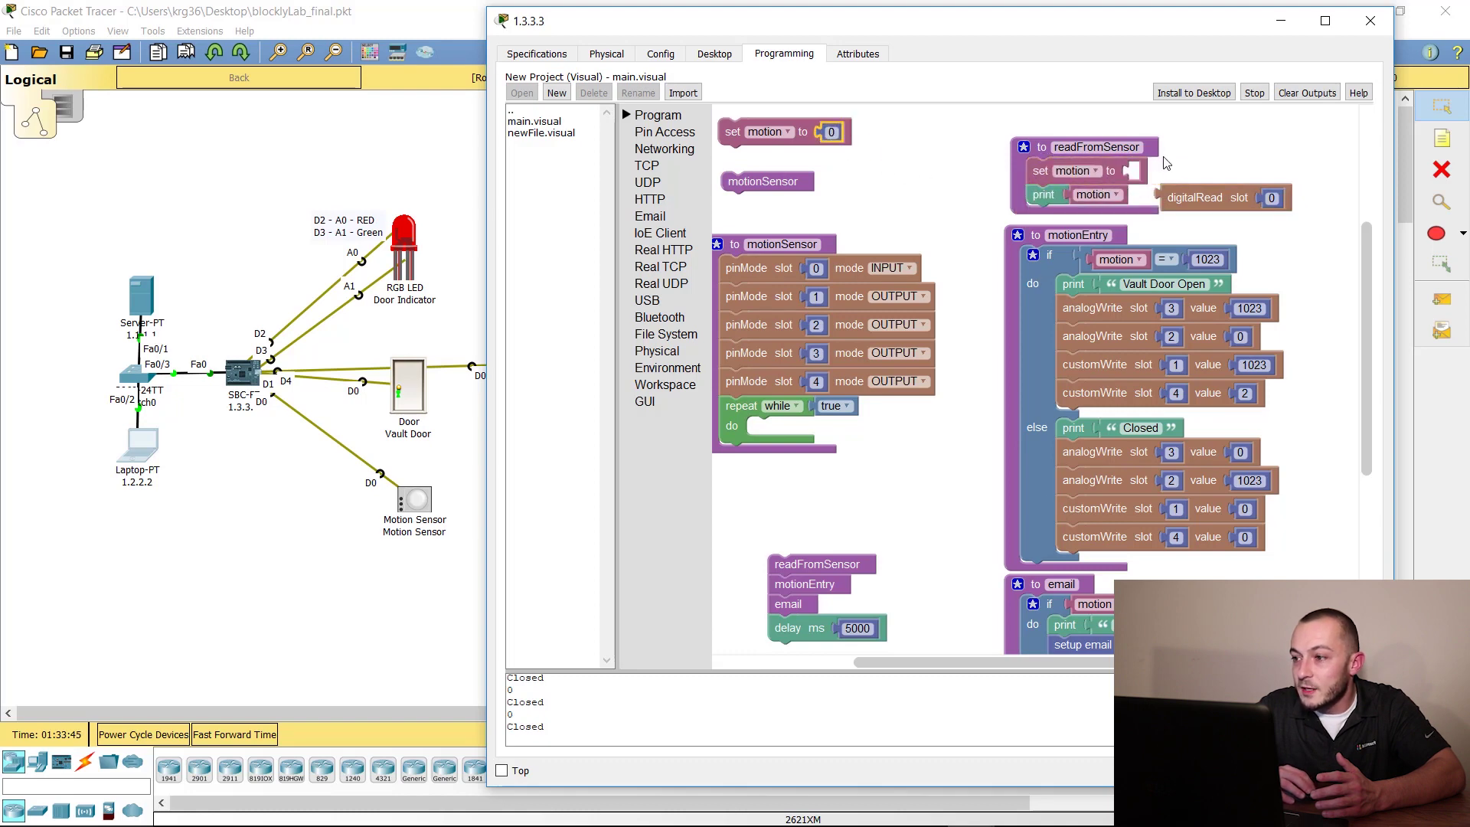
{"action": "left_click_drag", "start_coordinate": [1171, 197], "coordinate": [1139, 175]}
{"action": "left_click_drag", "start_coordinate": [793, 181], "coordinate": [788, 152]}
{"action": "left_click_drag", "start_coordinate": [842, 564], "coordinate": [809, 432]}
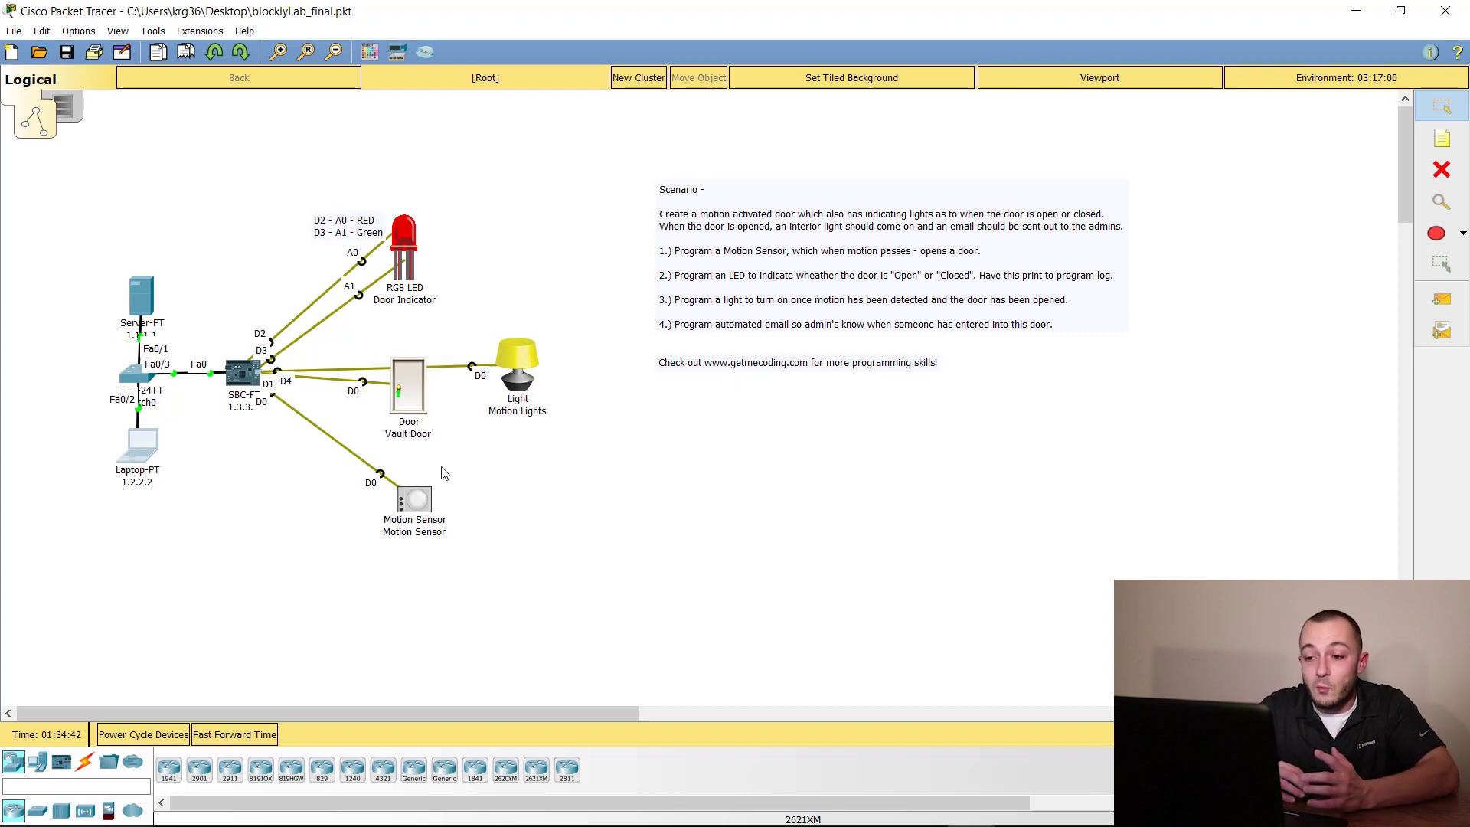
Review the motion-activated door devices on the Logical workspace
{"action": "mouse_move", "coordinate": [412, 521]}
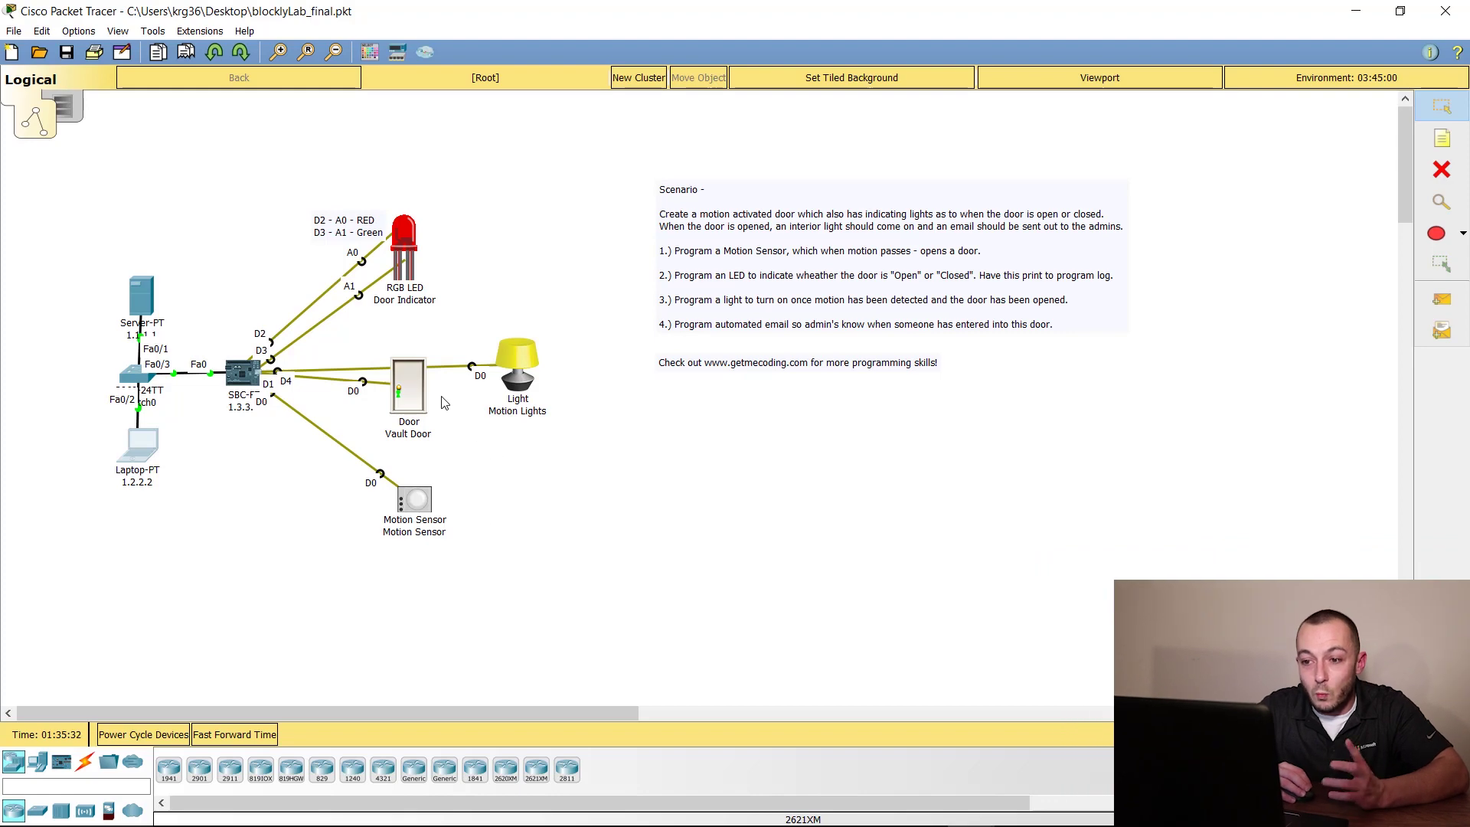
Run the SBC block program, shift its window to reveal the light, then open the laptop's Desktop
{"action": "left_click", "coordinate": [241, 374]}
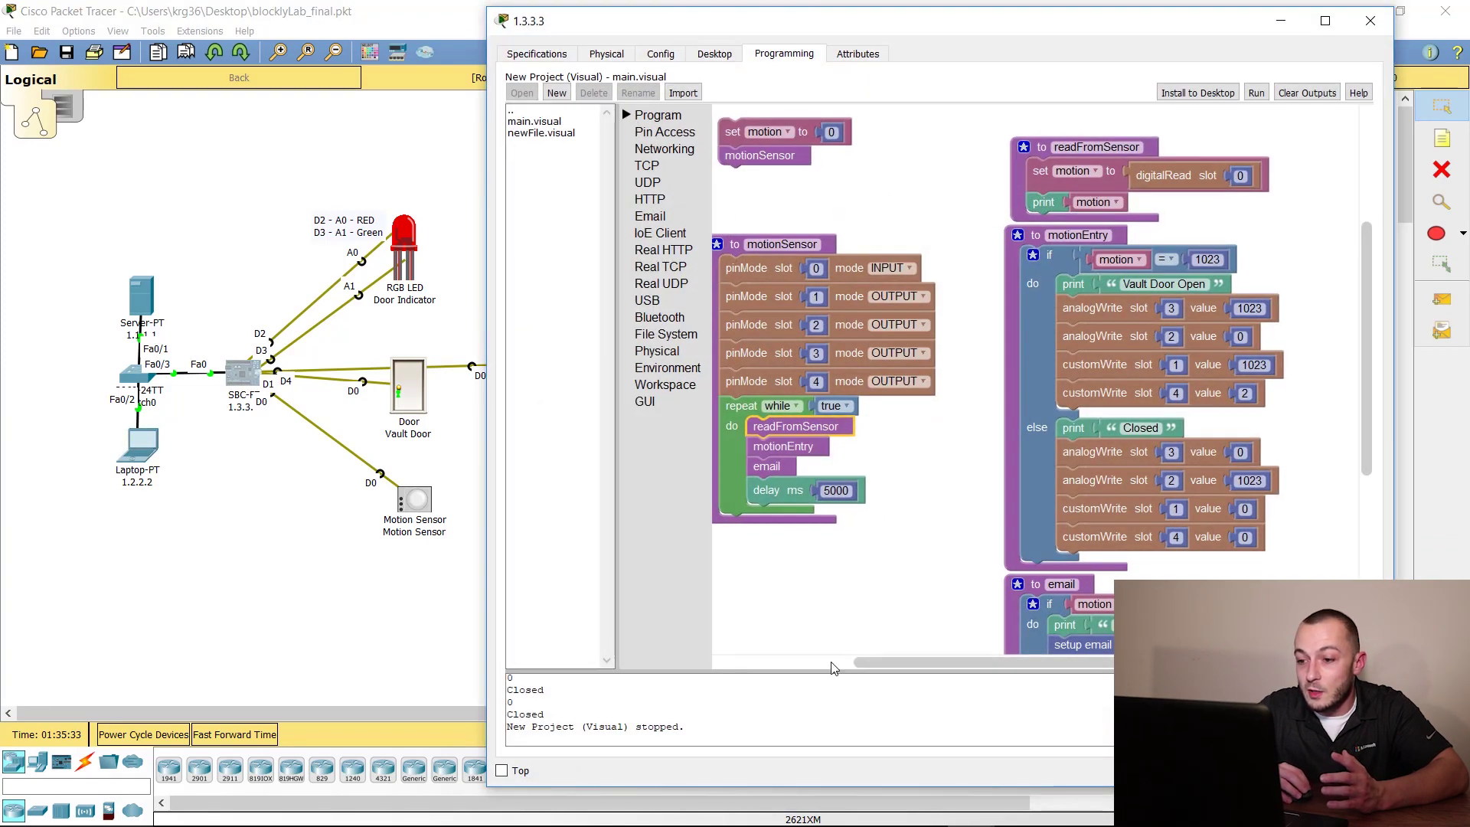
{"action": "left_click", "coordinate": [1259, 94]}
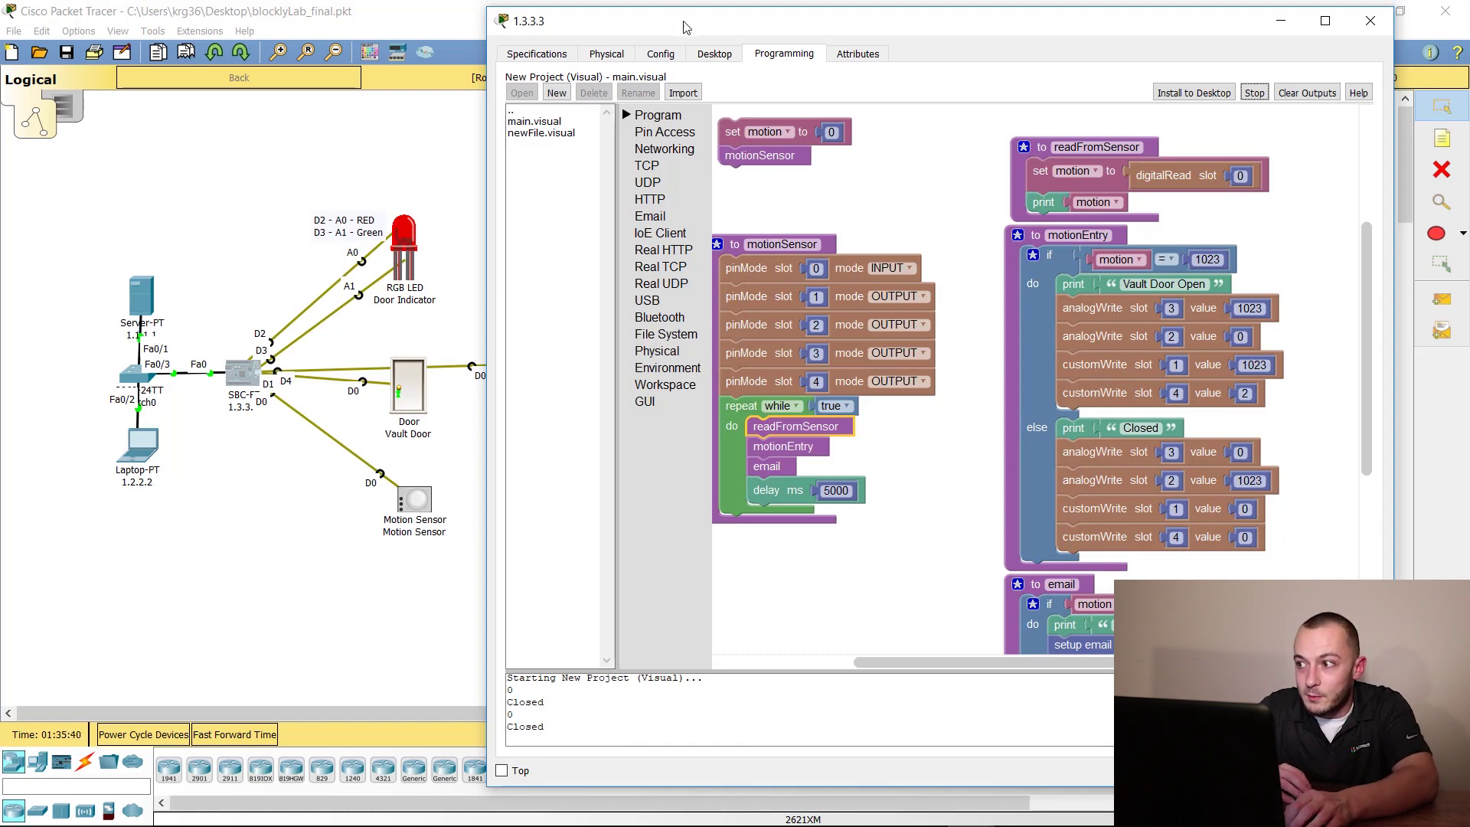
{"action": "left_click_drag", "start_coordinate": [686, 27], "coordinate": [739, 29]}
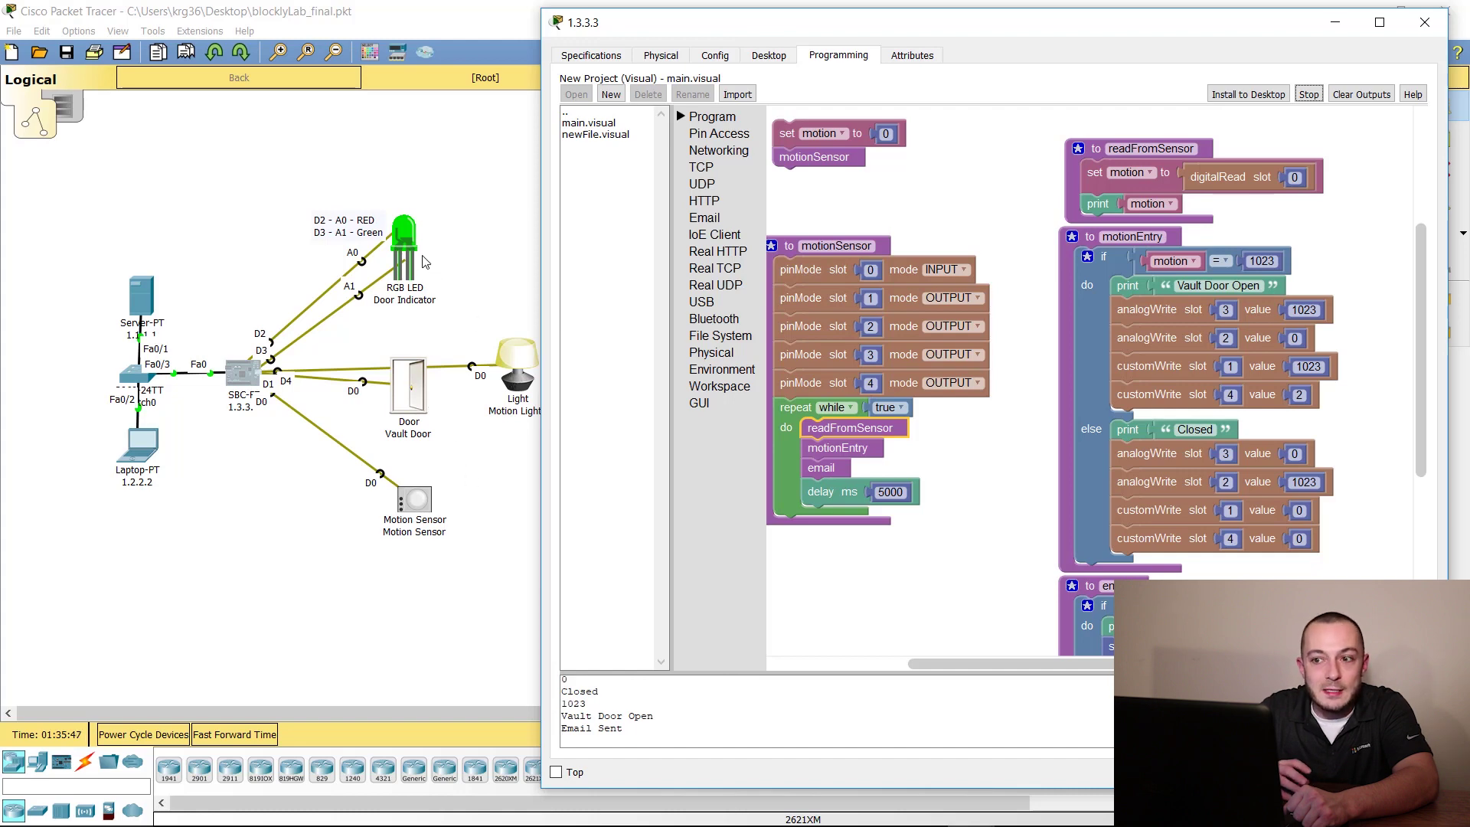
{"action": "left_click", "coordinate": [146, 456]}
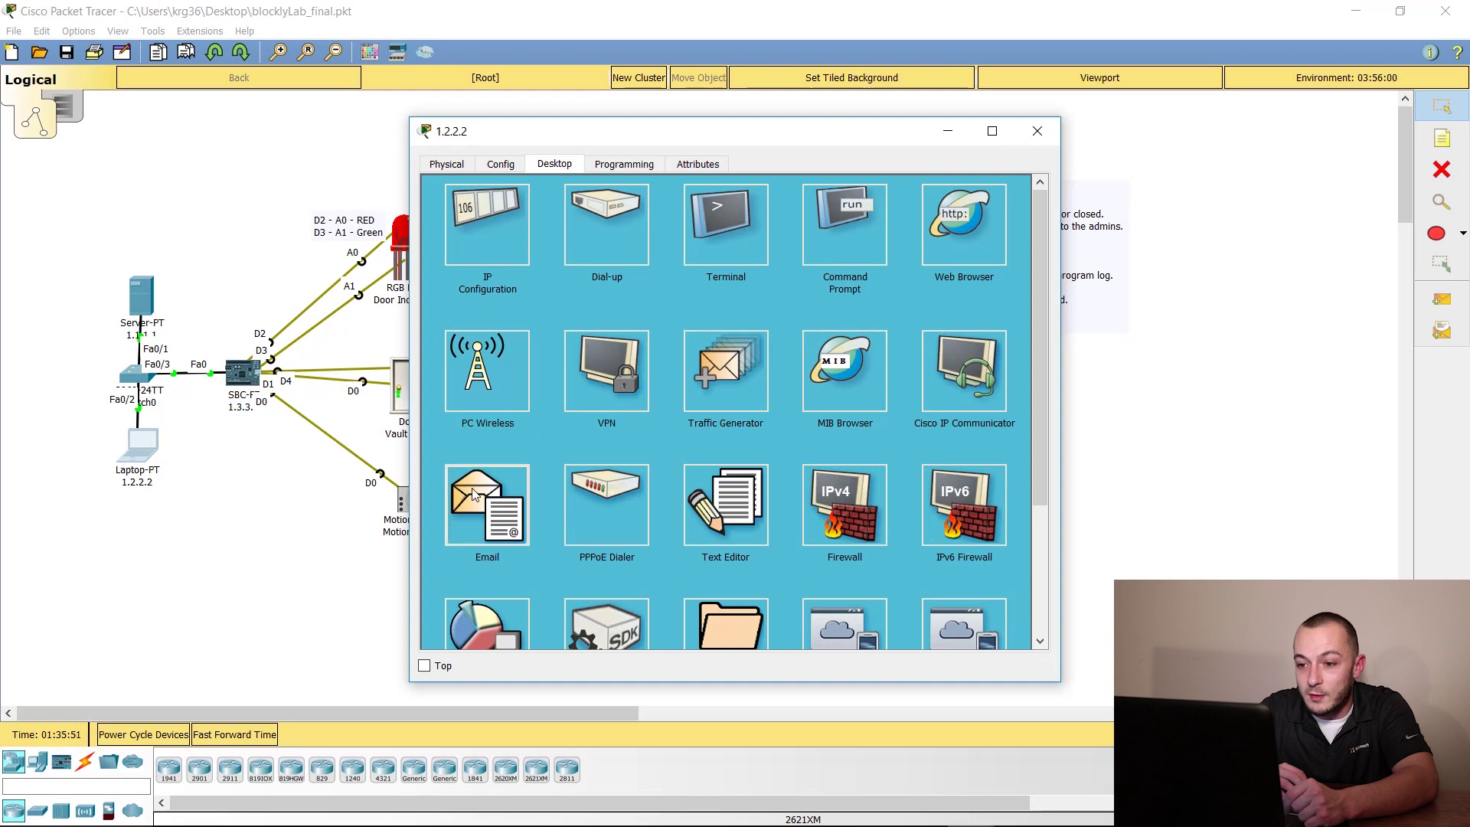
Read the Vault Door Open message in the laptop's Email client, then close the laptop window
{"action": "left_click", "coordinate": [474, 494]}
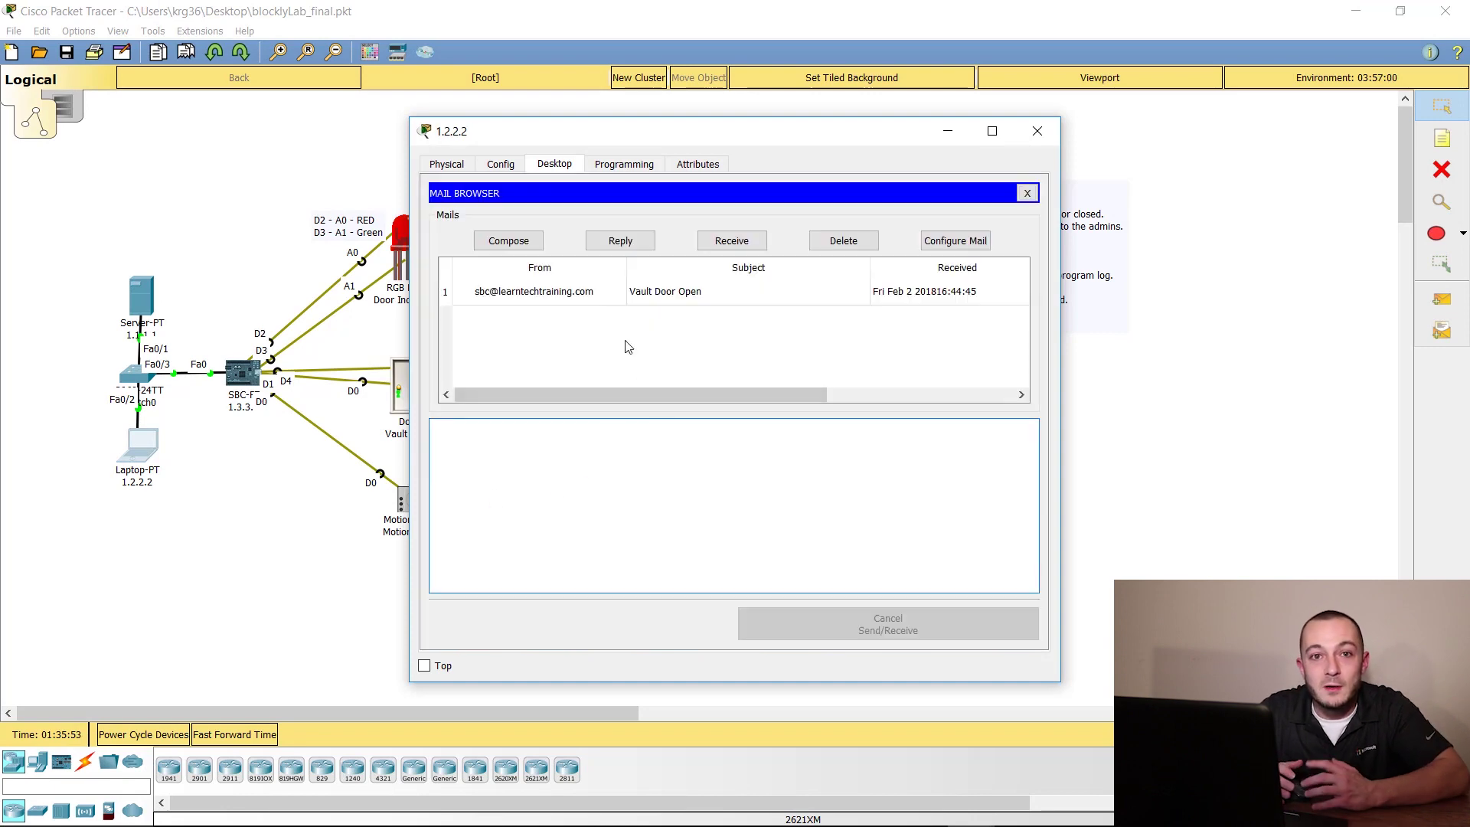
{"action": "left_click", "coordinate": [656, 301]}
{"action": "double_click", "coordinate": [656, 301]}
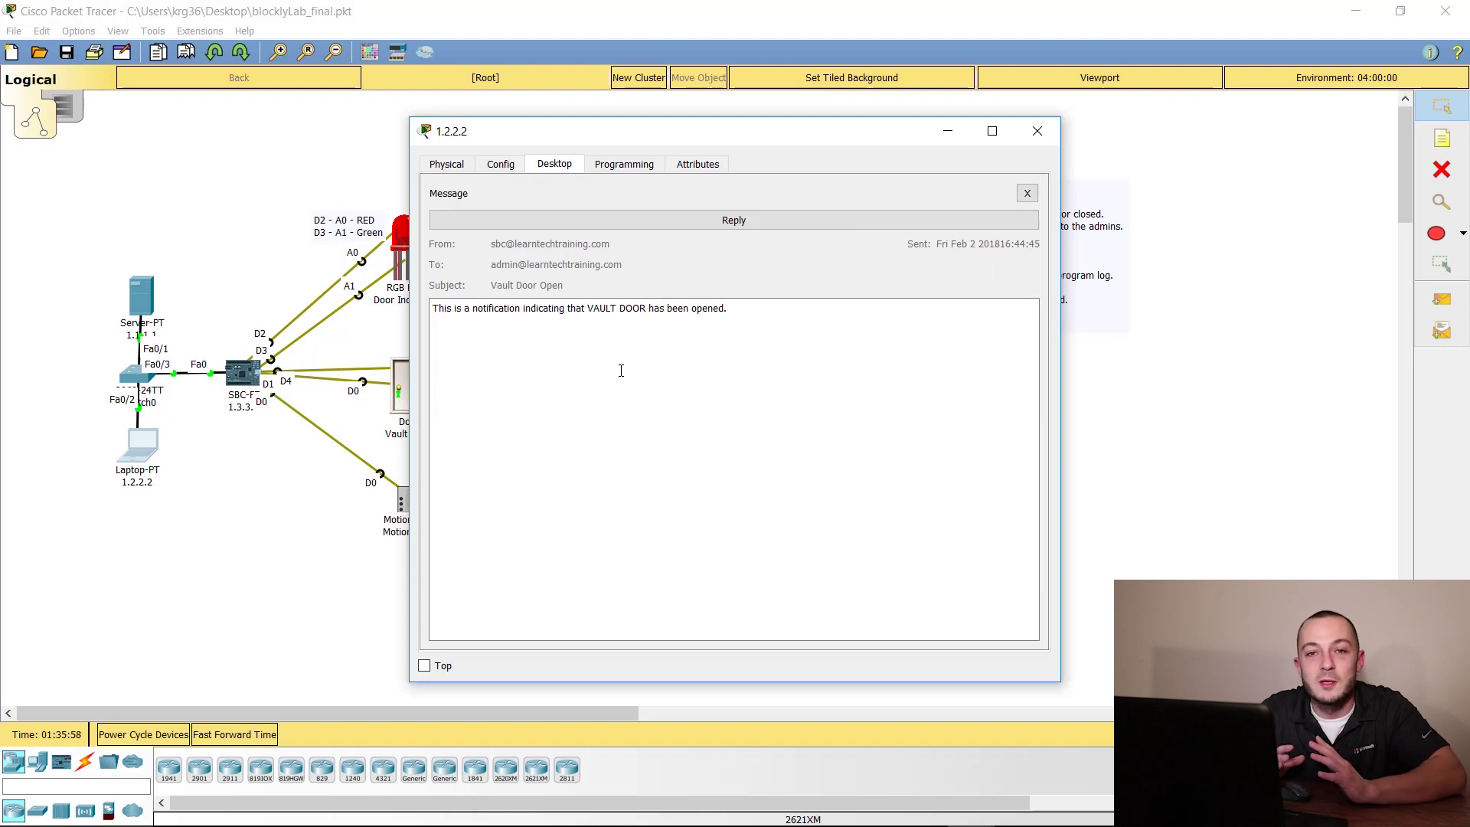
{"action": "left_click", "coordinate": [1026, 138]}
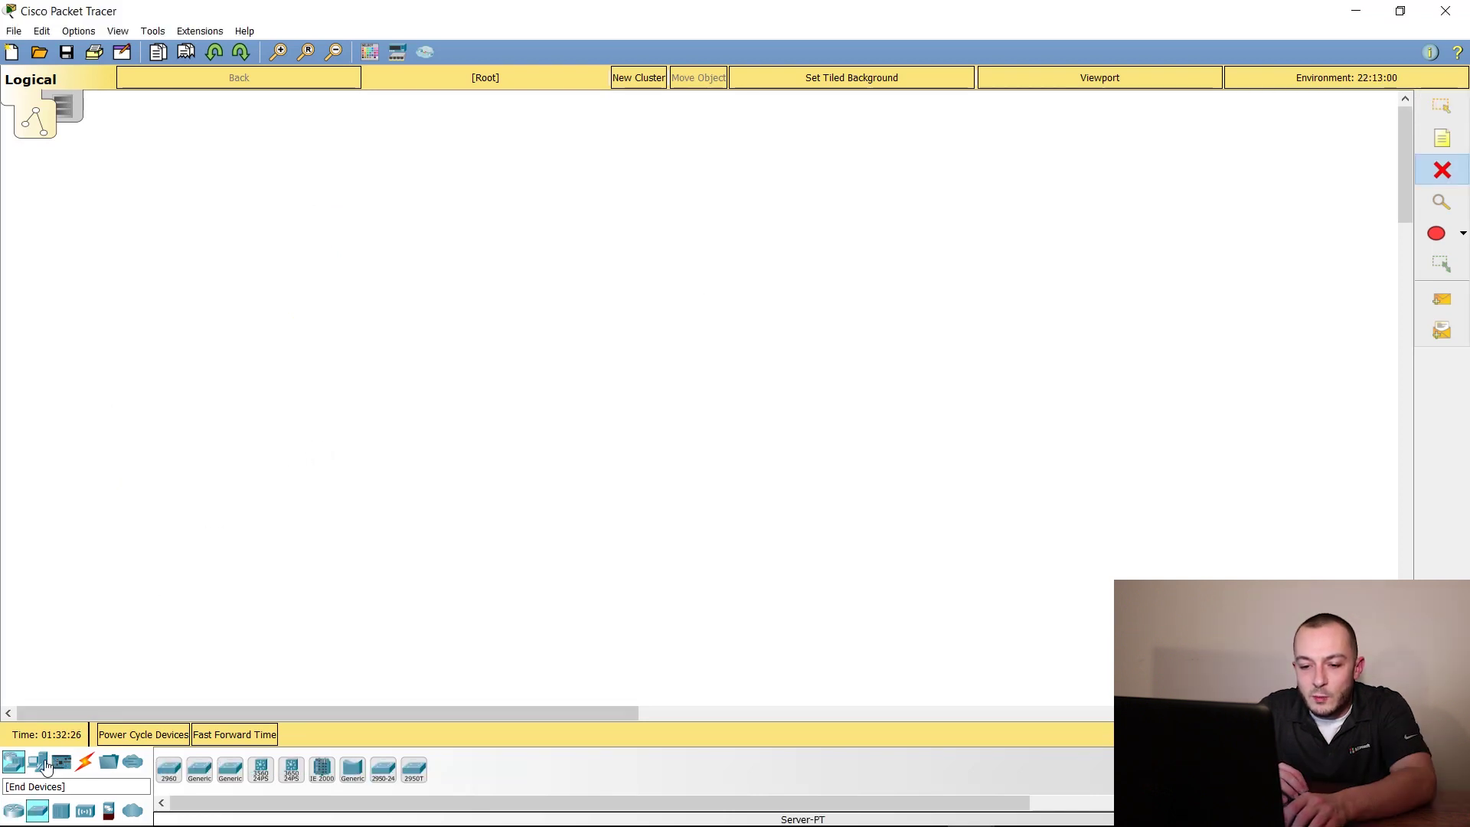
Place a server, a laptop, a 2960 switch and an SBC board on the new workspace
{"action": "left_click", "coordinate": [37, 761]}
{"action": "left_click", "coordinate": [234, 775]}
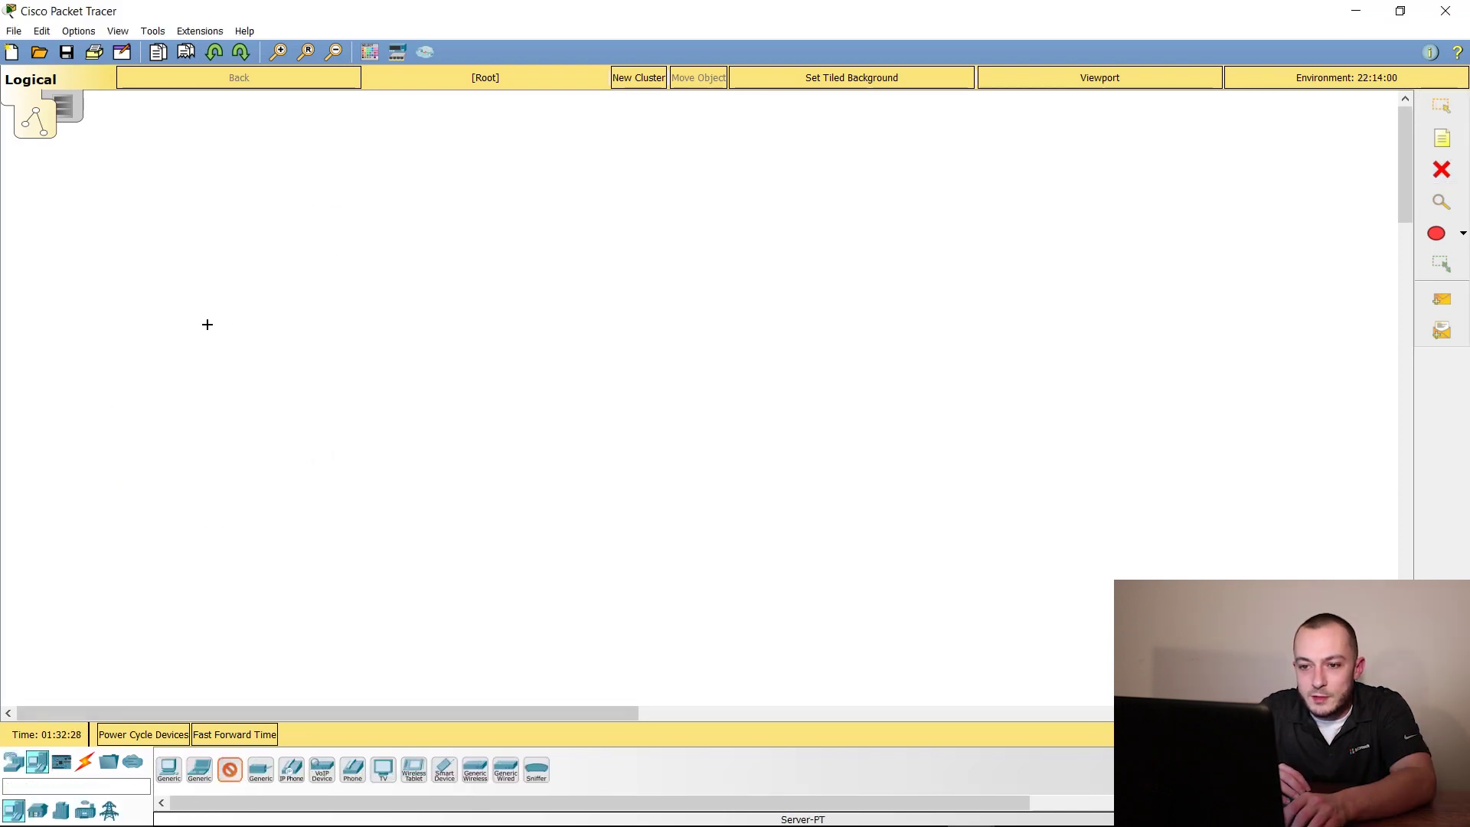
{"action": "left_click", "coordinate": [203, 282]}
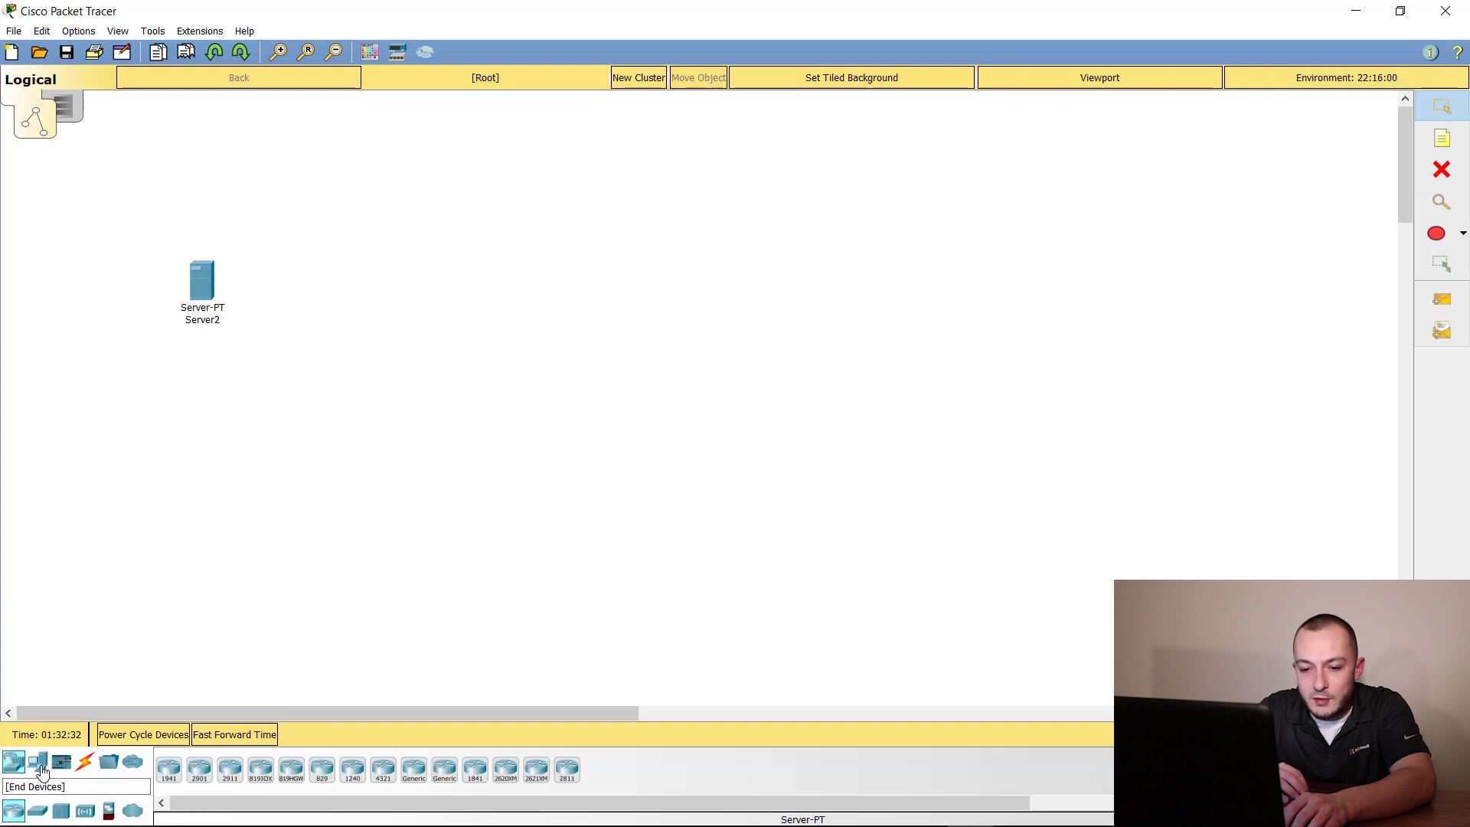
{"action": "left_click_drag", "start_coordinate": [214, 781], "coordinate": [201, 540]}
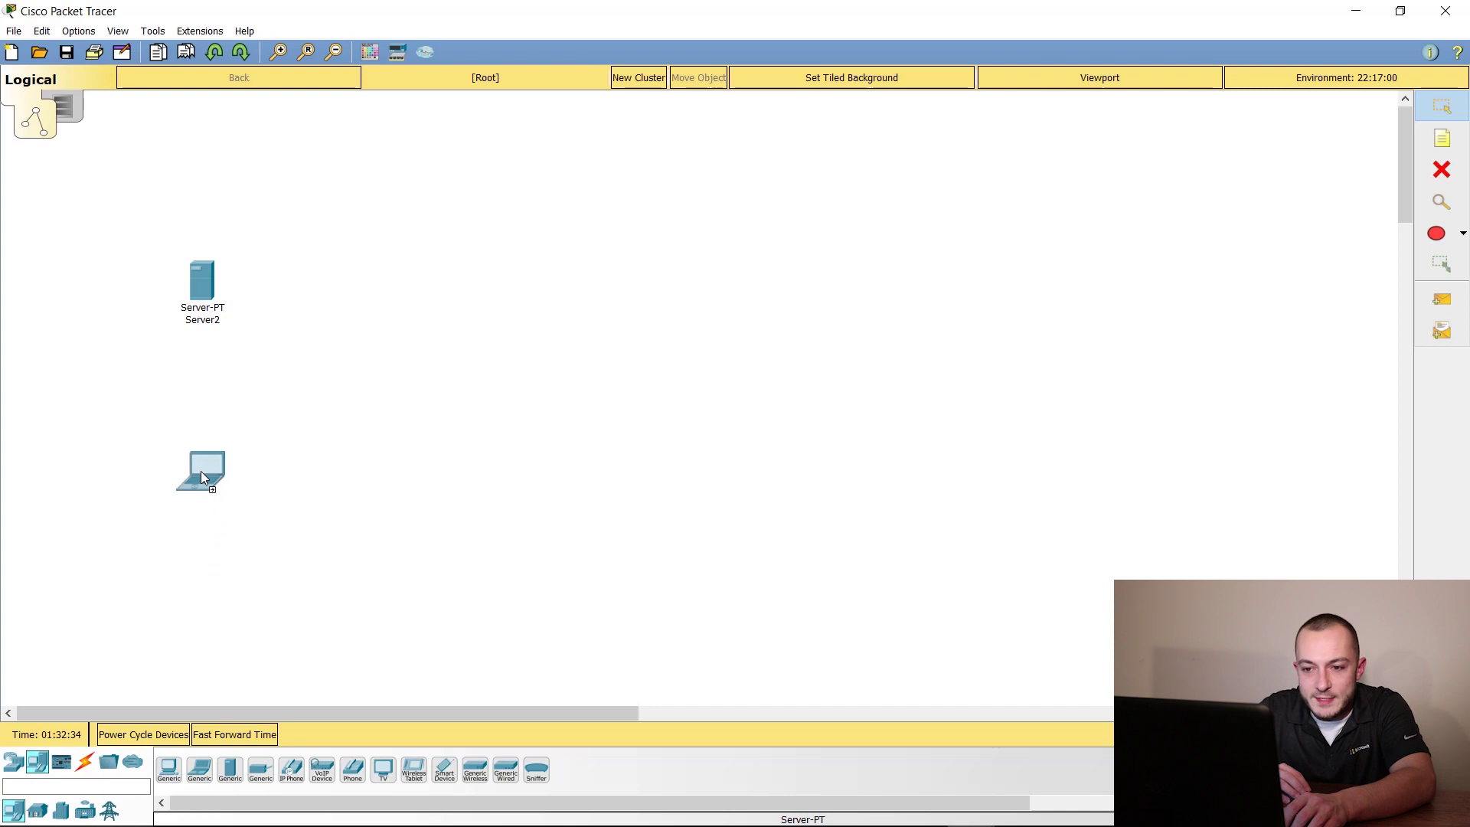
{"action": "left_click", "coordinate": [13, 762]}
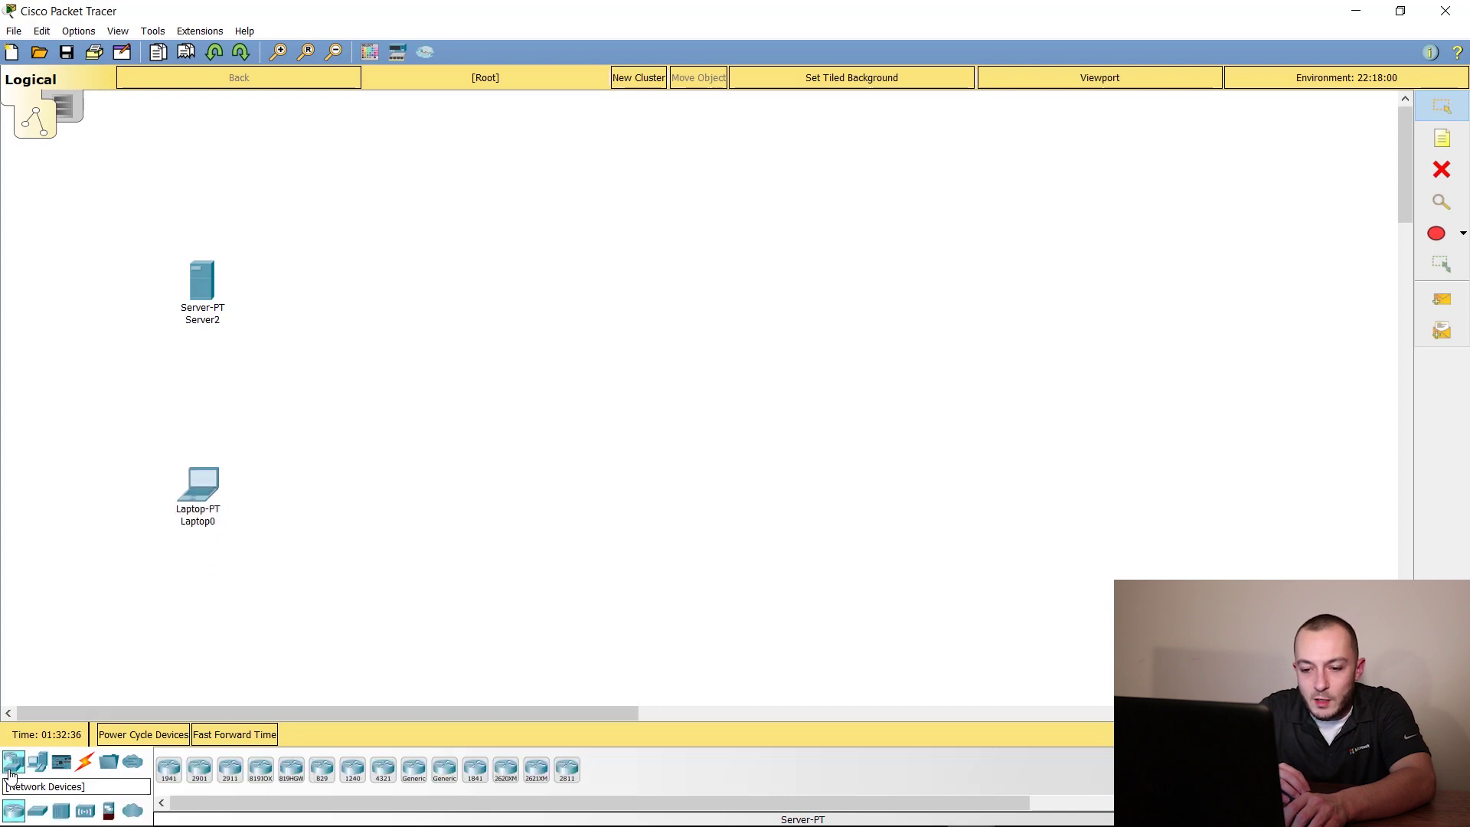
{"action": "left_click", "coordinate": [38, 810]}
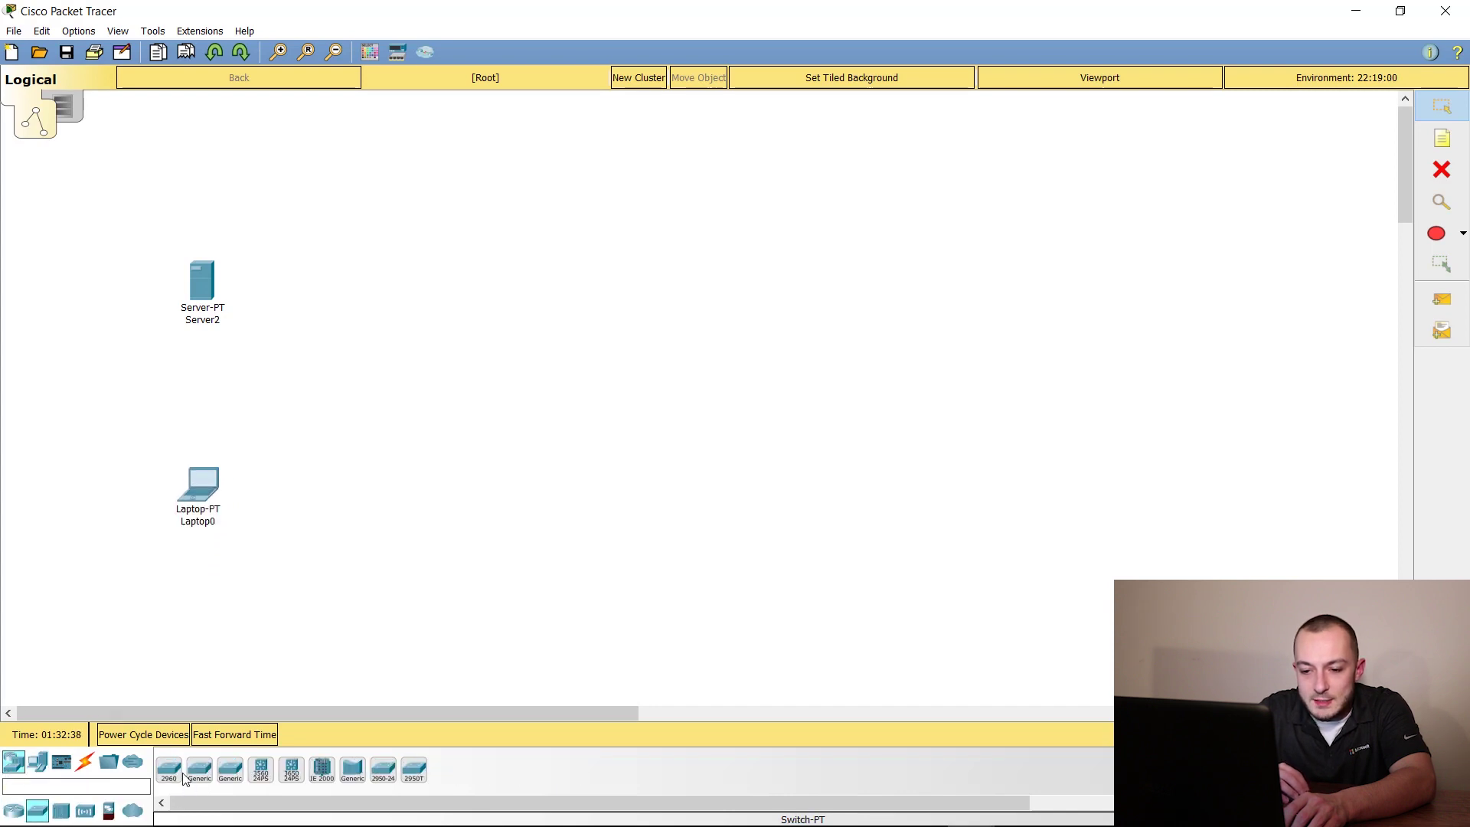
{"action": "left_click_drag", "start_coordinate": [169, 769], "coordinate": [188, 518]}
{"action": "left_click_drag", "start_coordinate": [202, 397], "coordinate": [205, 394]}
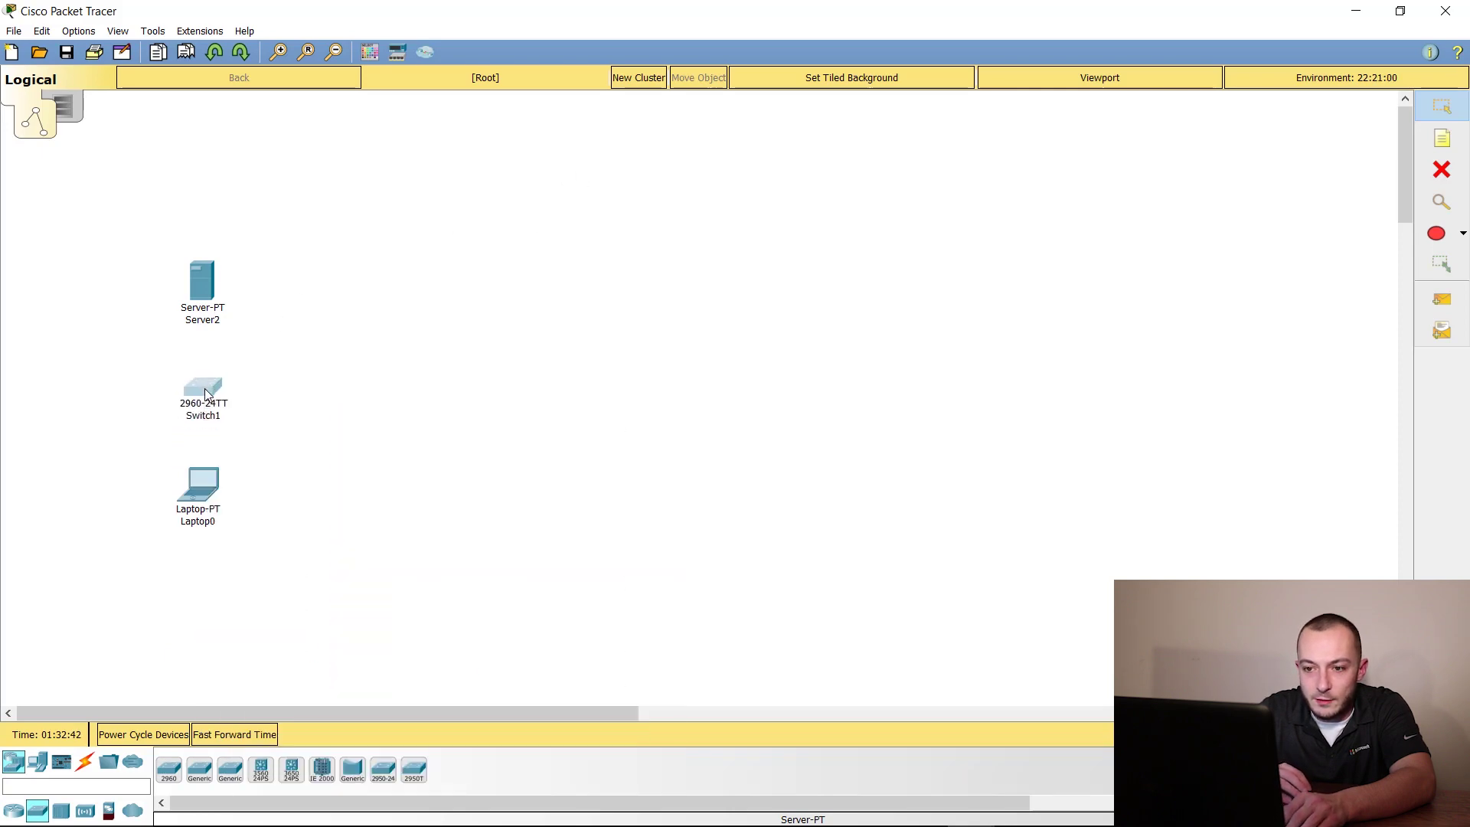
{"action": "left_click", "coordinate": [61, 761]}
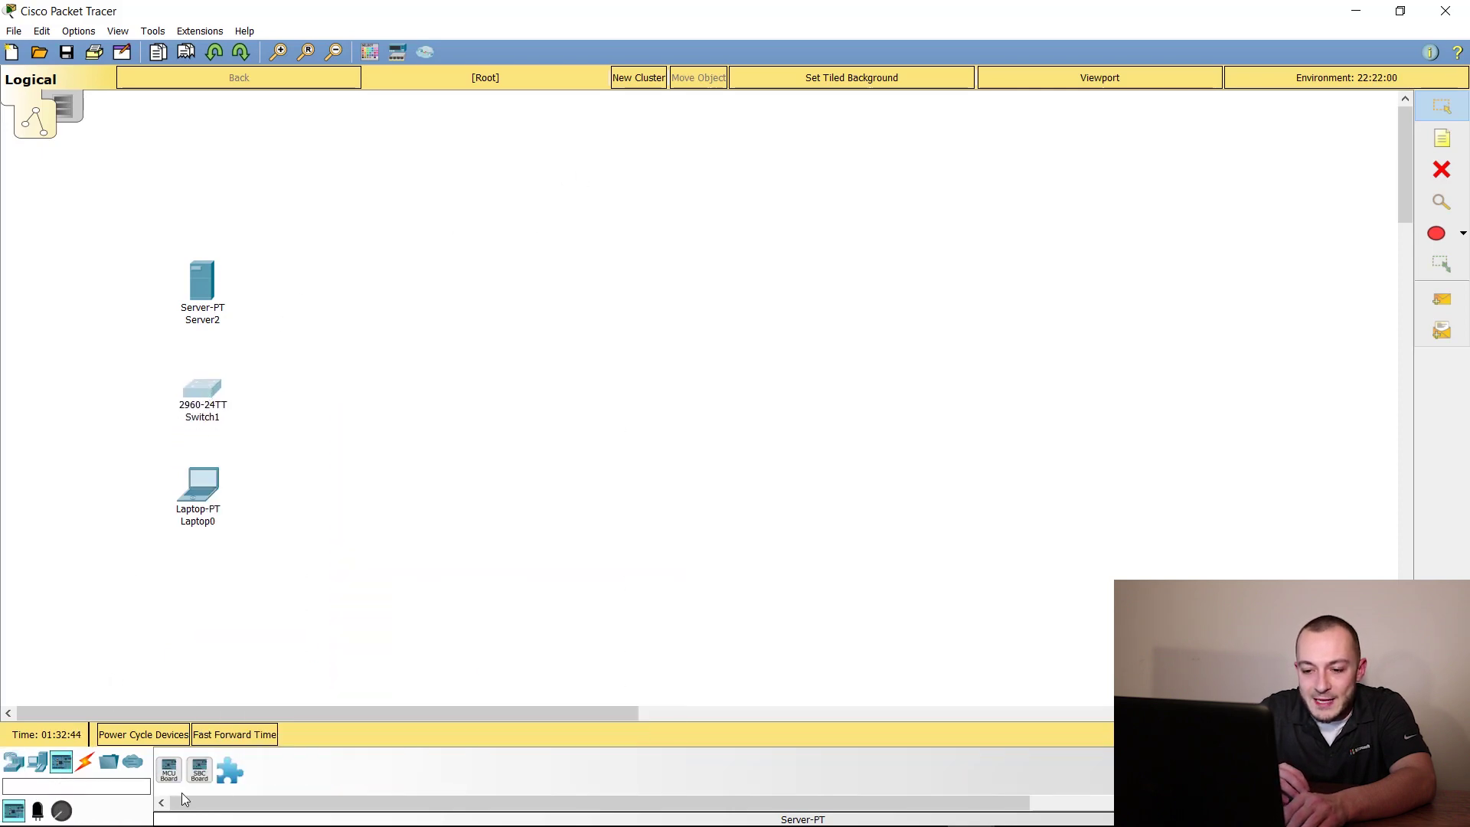
{"action": "left_click_drag", "start_coordinate": [198, 777], "coordinate": [357, 399]}
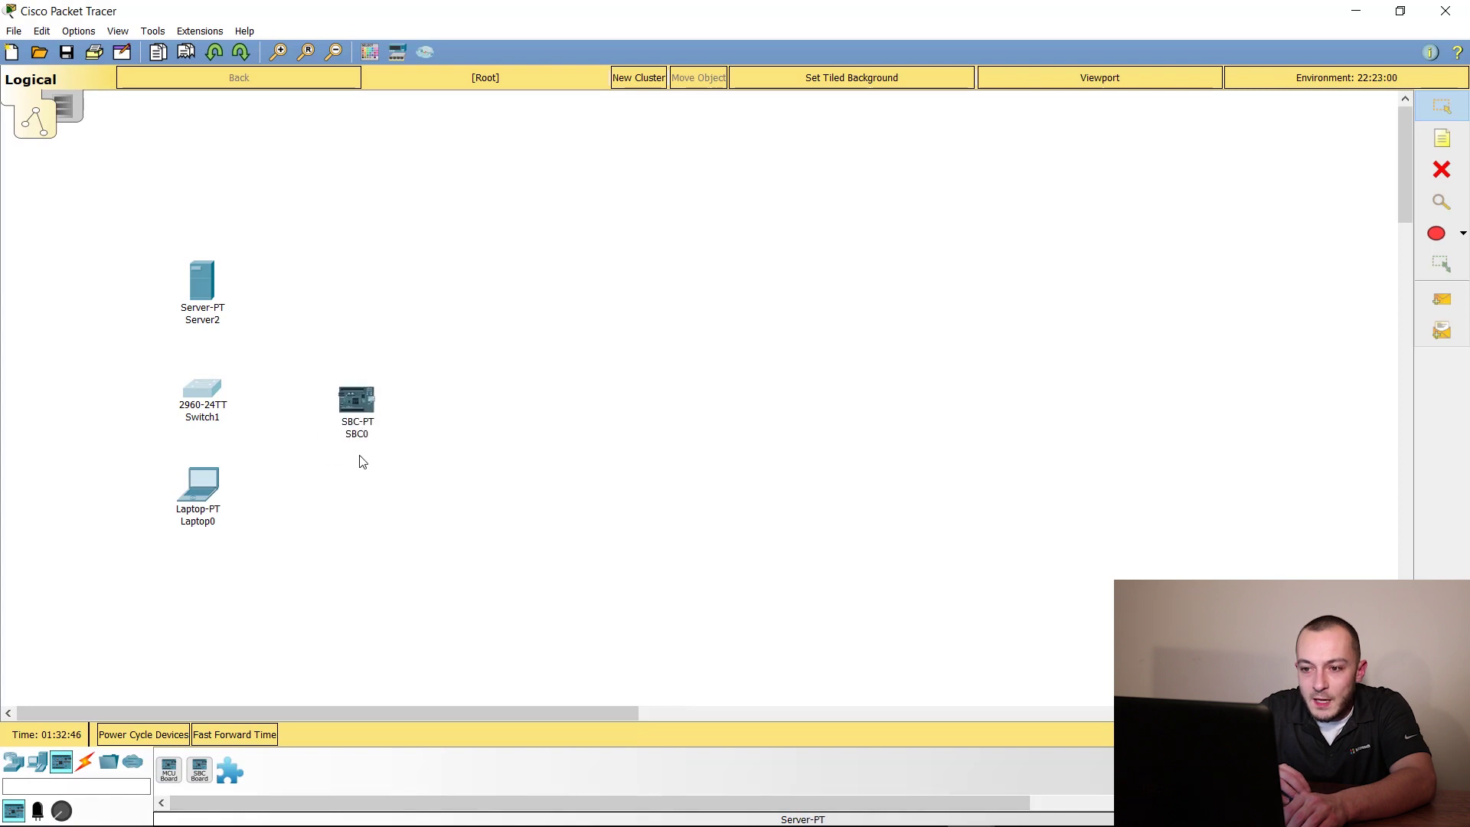
Install a PT-IOT-NM-1CFE Fast-Ethernet module into SBC0's board in its Physical view
{"action": "left_click", "coordinate": [359, 403]}
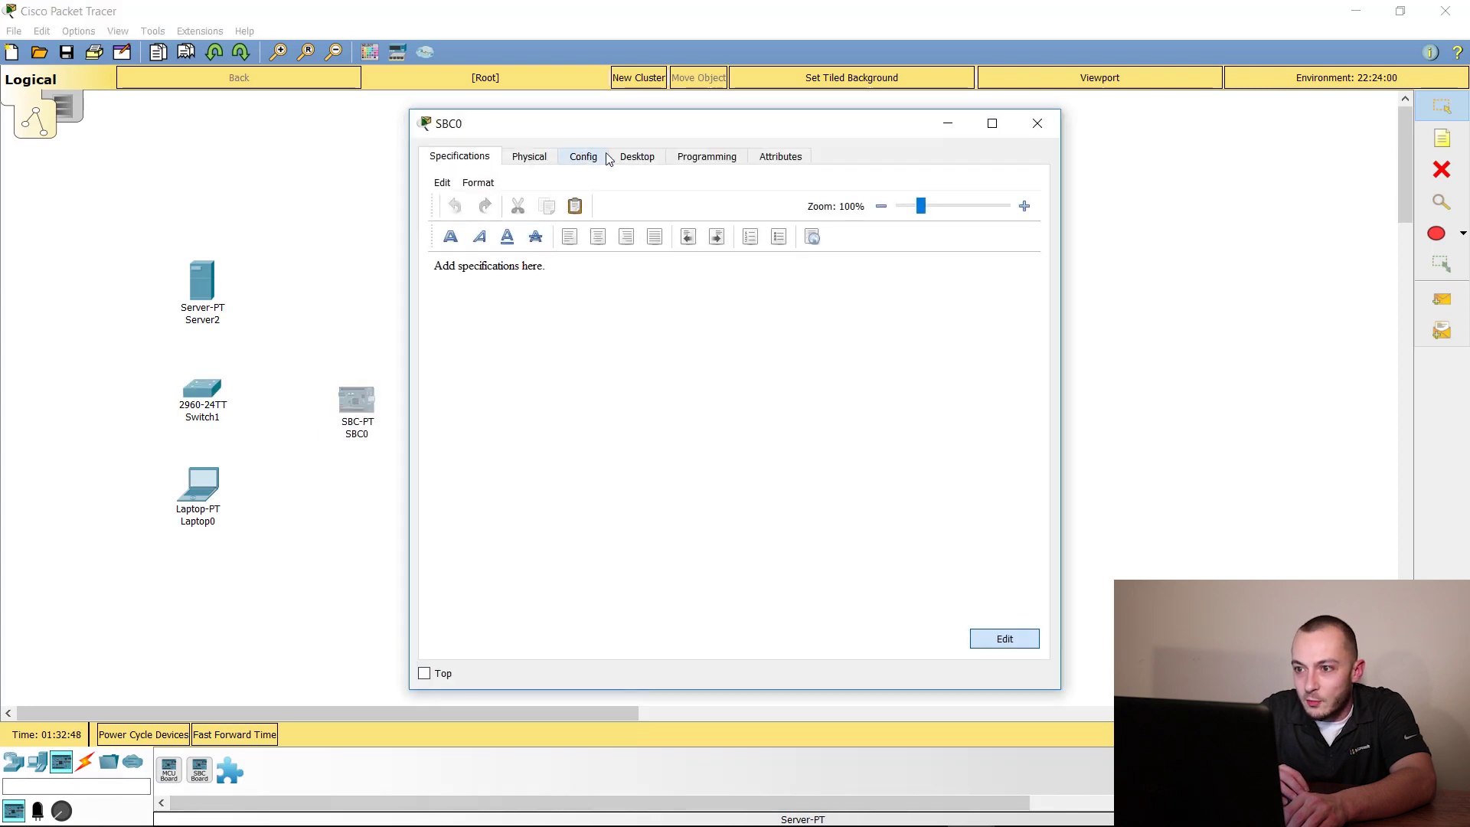
{"action": "left_click", "coordinate": [526, 157]}
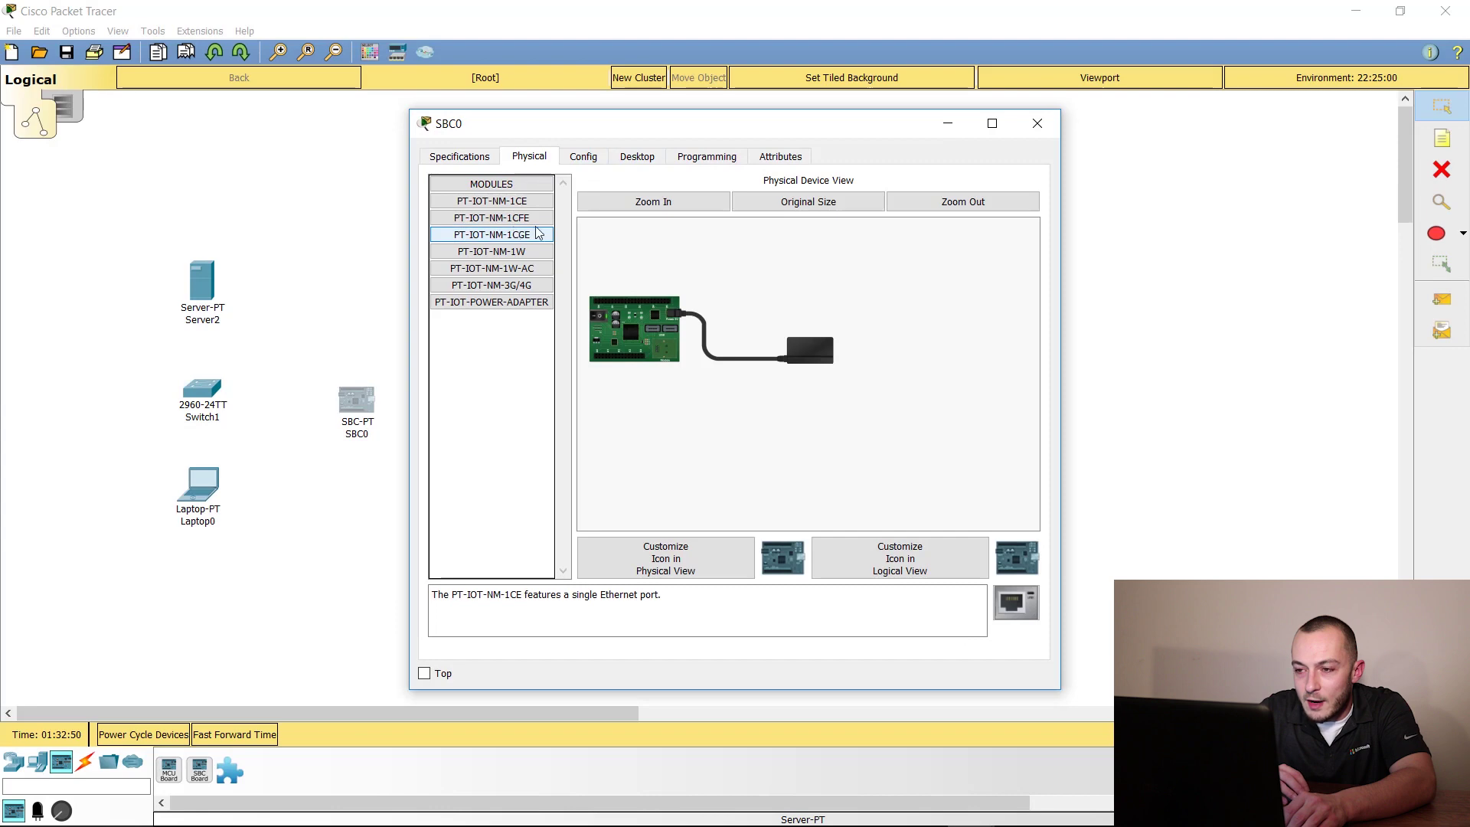
{"action": "left_click", "coordinate": [679, 199]}
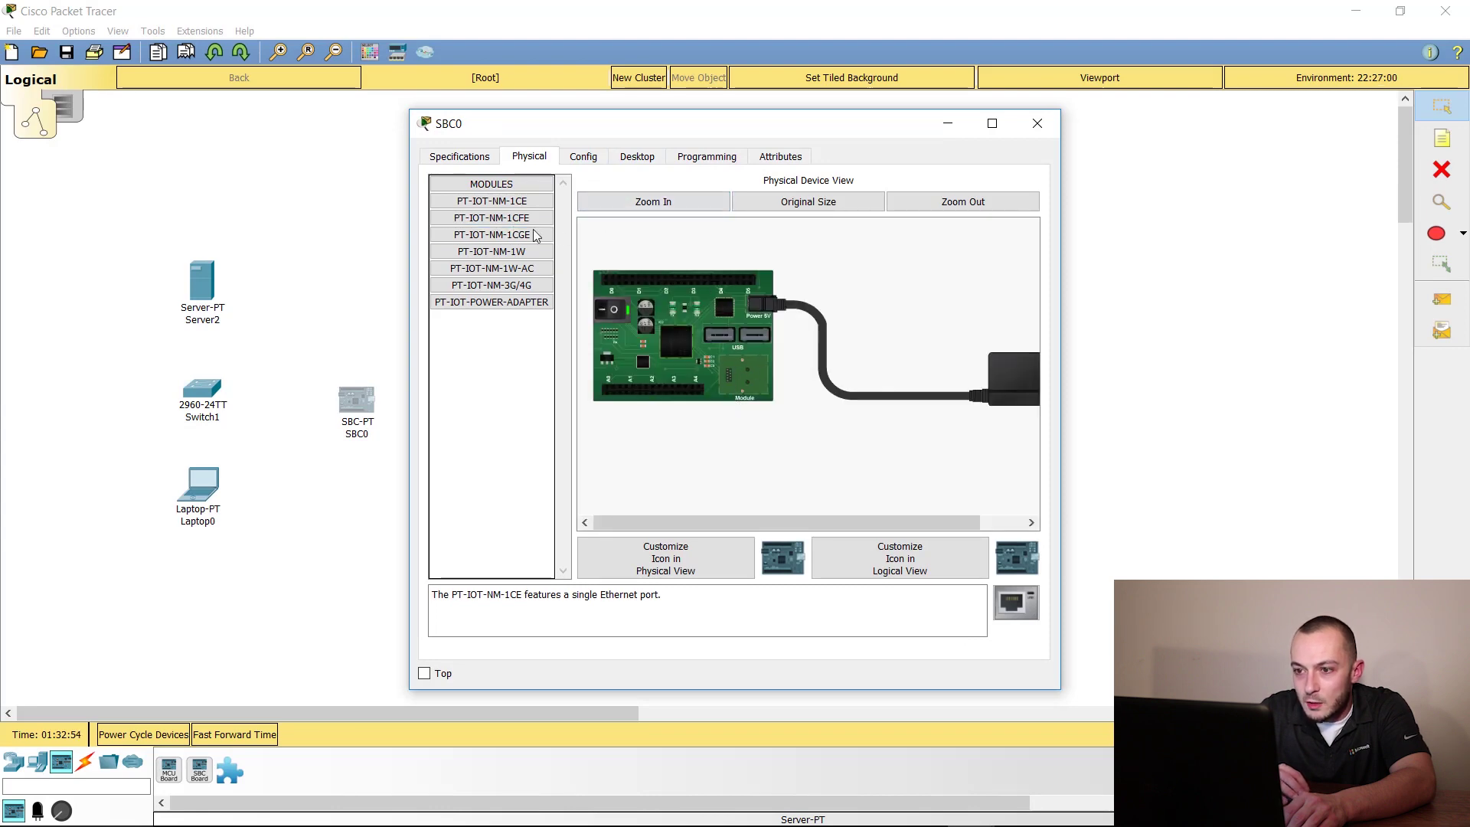
{"action": "left_click_drag", "start_coordinate": [497, 222], "coordinate": [732, 375]}
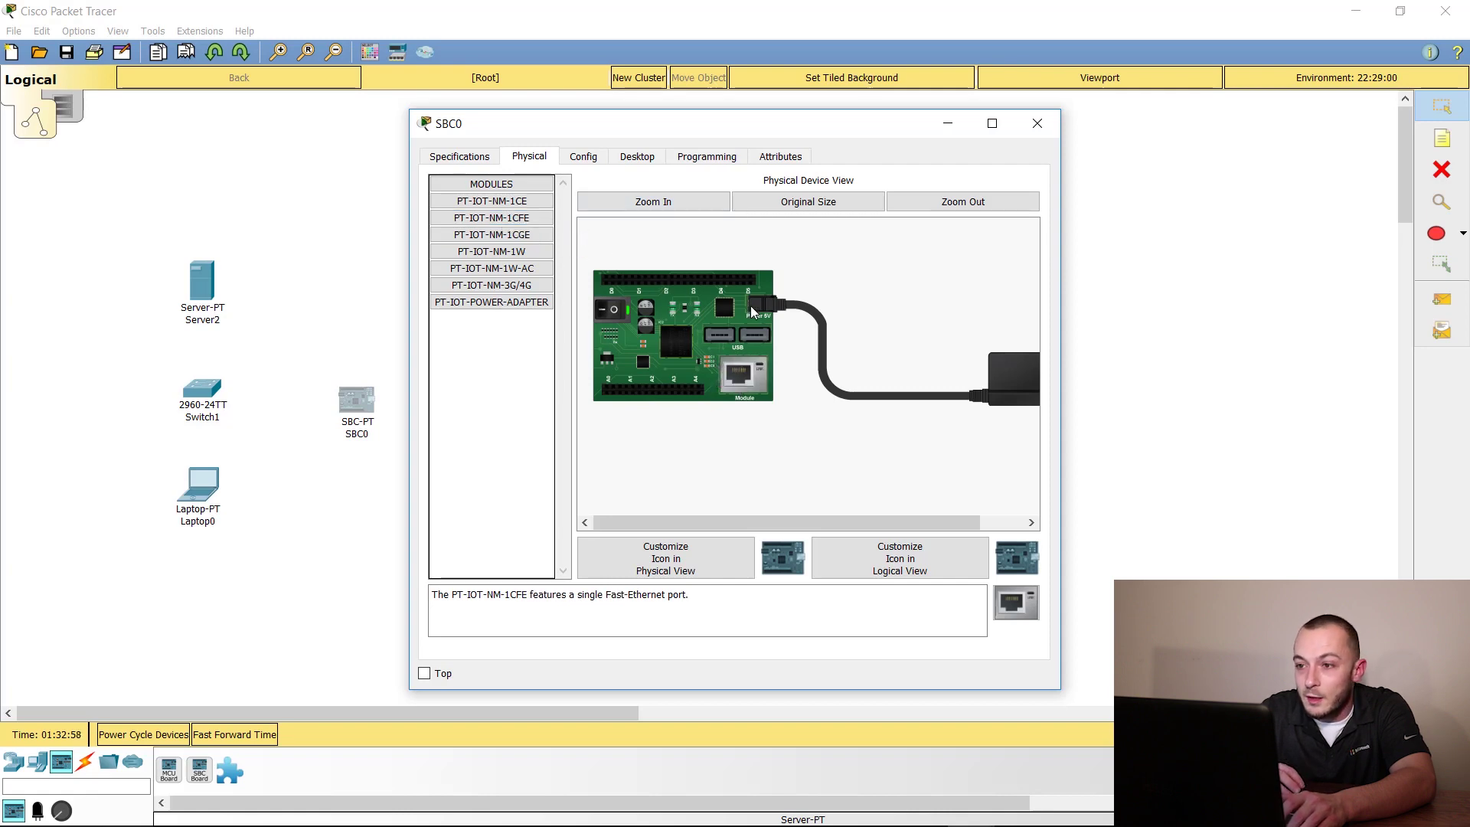
{"action": "left_click", "coordinate": [1039, 123]}
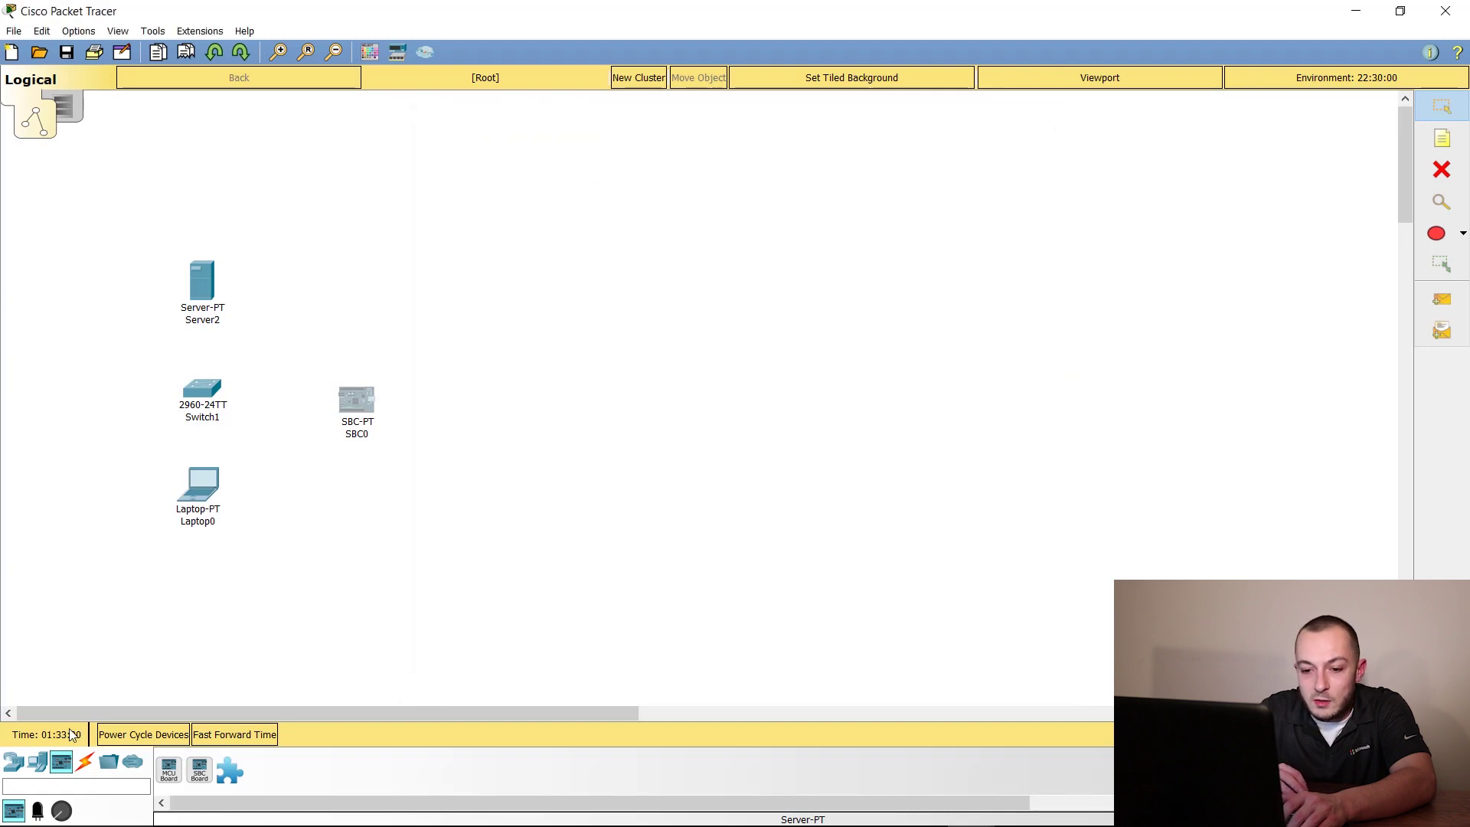
Cable Laptop0's FastEthernet0 to Switch1 port FastEthernet0/1 with copper straight-through
{"action": "left_click", "coordinate": [85, 762]}
{"action": "left_click", "coordinate": [230, 770]}
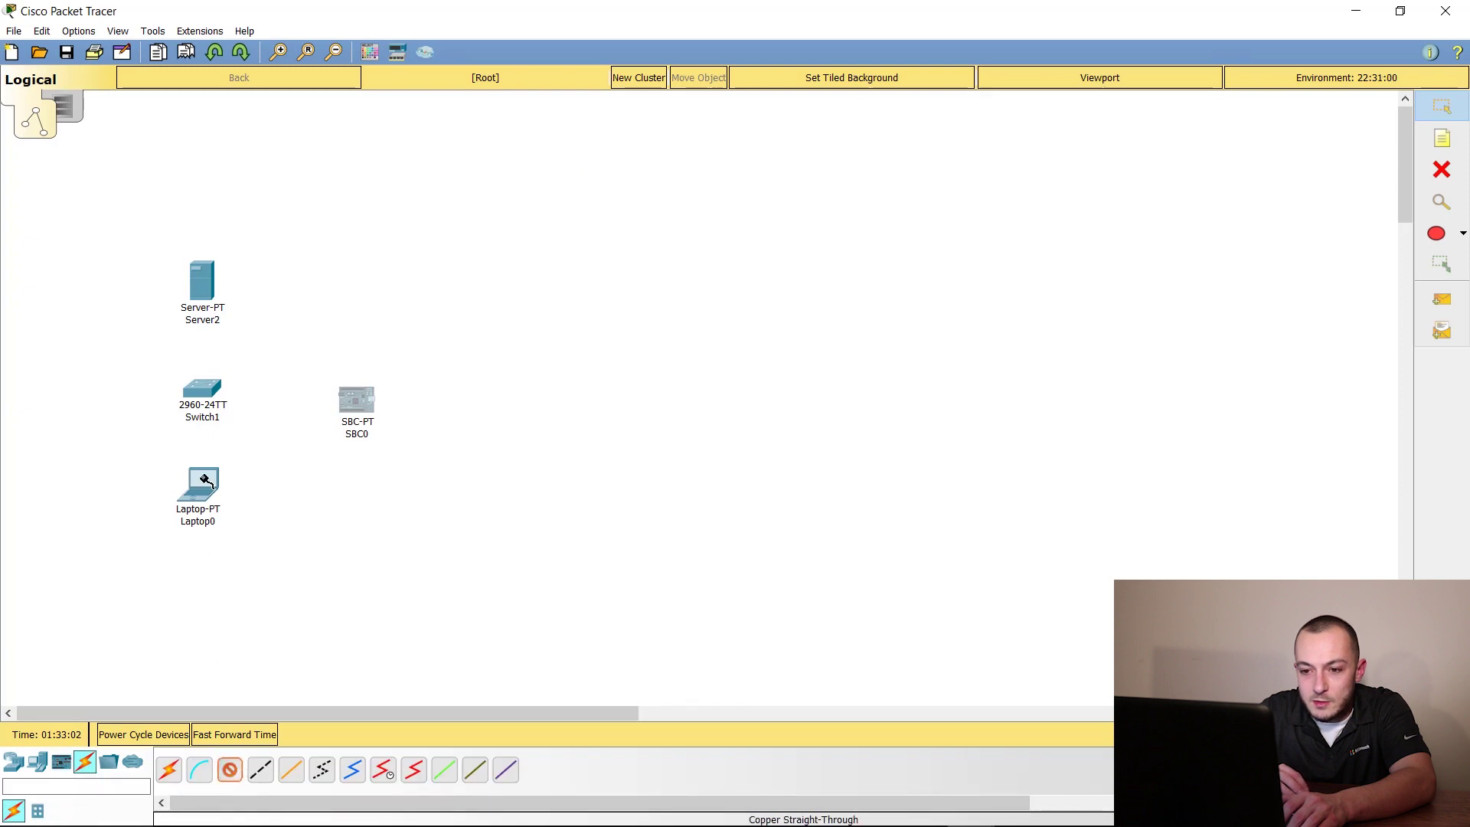
{"action": "left_click", "coordinate": [206, 479]}
{"action": "left_click", "coordinate": [239, 482]}
{"action": "left_click", "coordinate": [204, 393]}
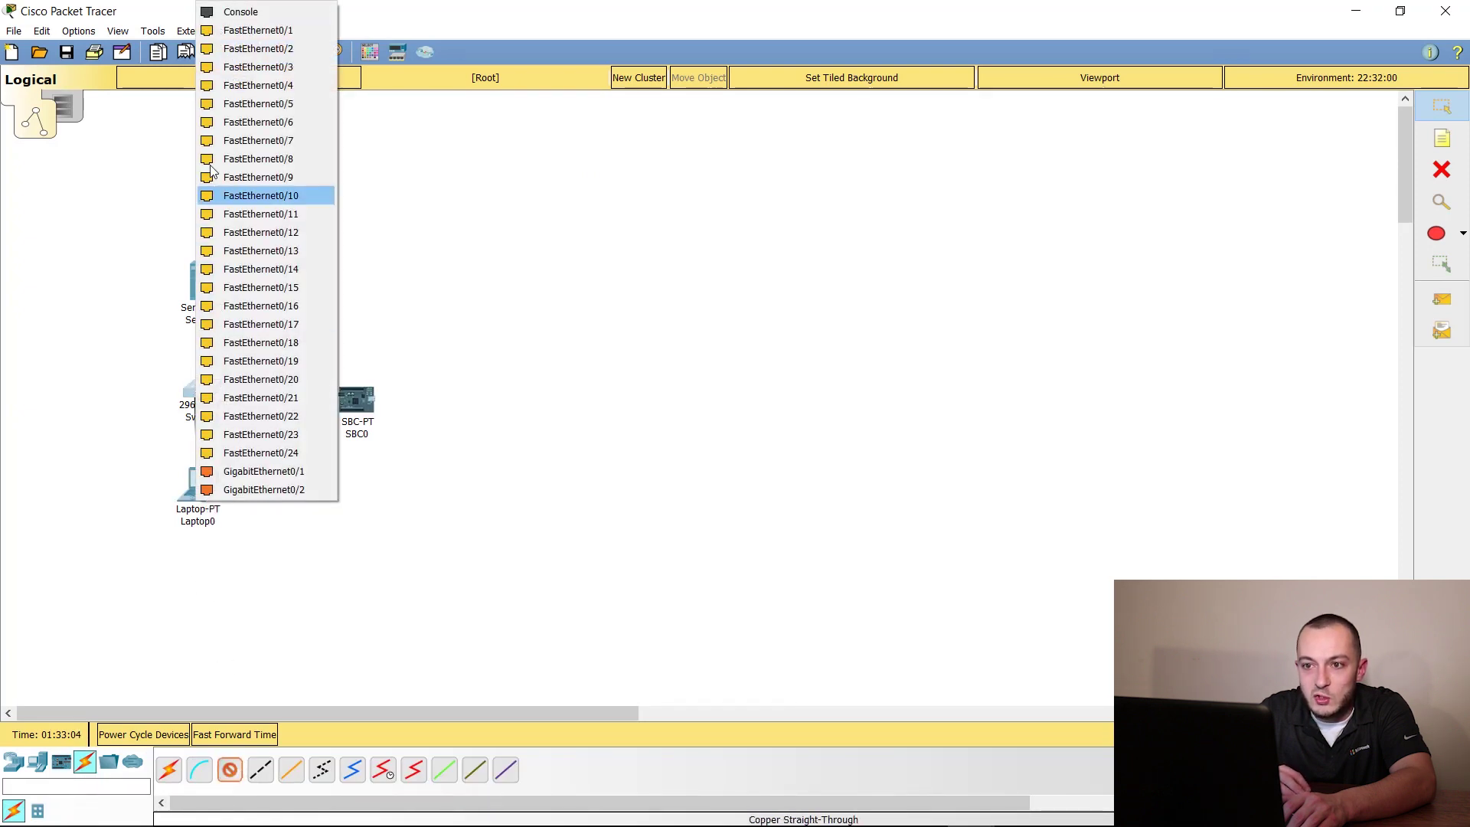
{"action": "left_click", "coordinate": [230, 30]}
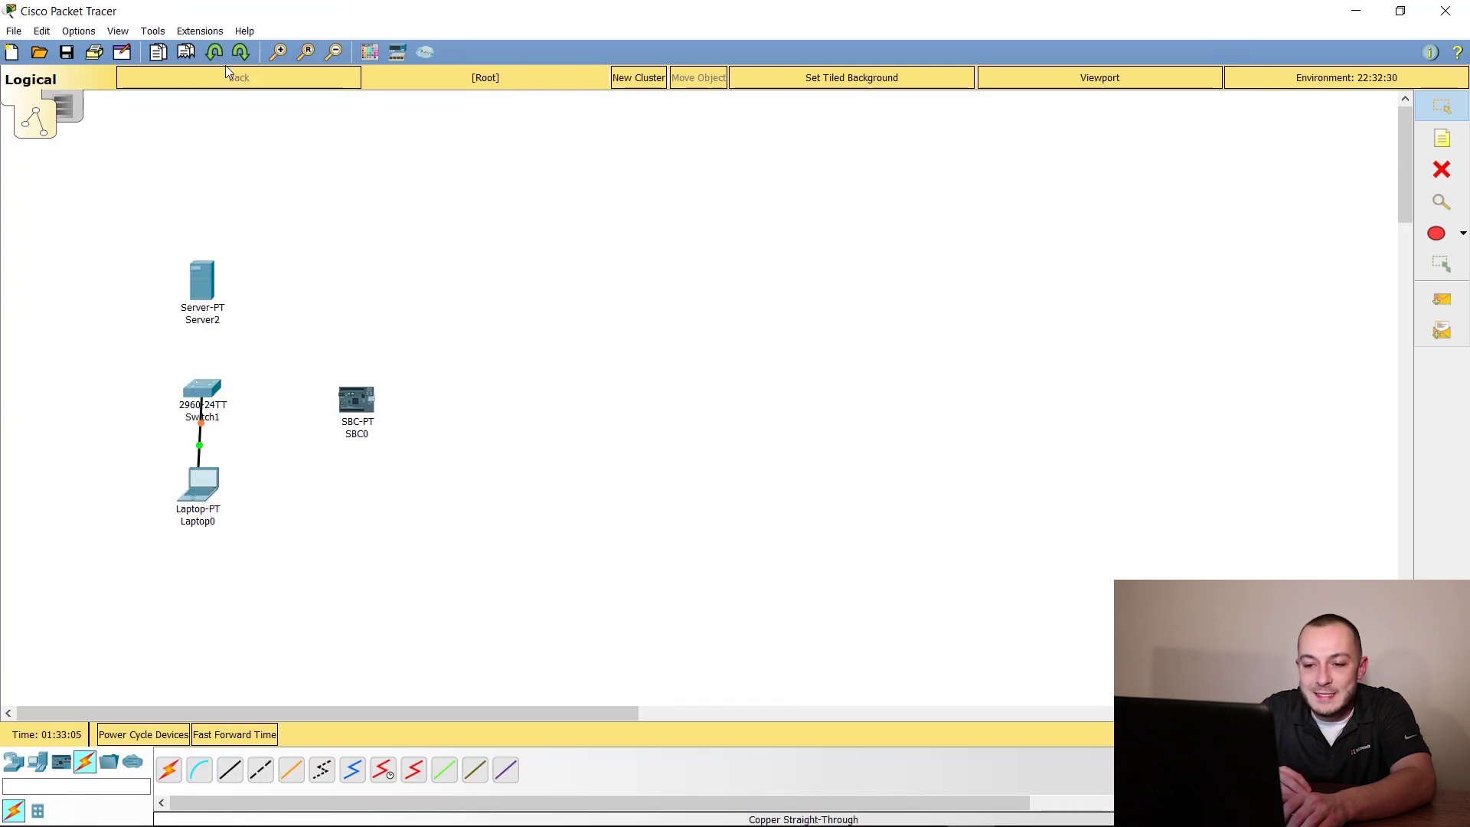
Connect Server2 to switch port FastEthernet0/2 and SBC0's FastEthernet0 to a free switch port
{"action": "left_click", "coordinate": [230, 769]}
{"action": "left_click", "coordinate": [203, 389]}
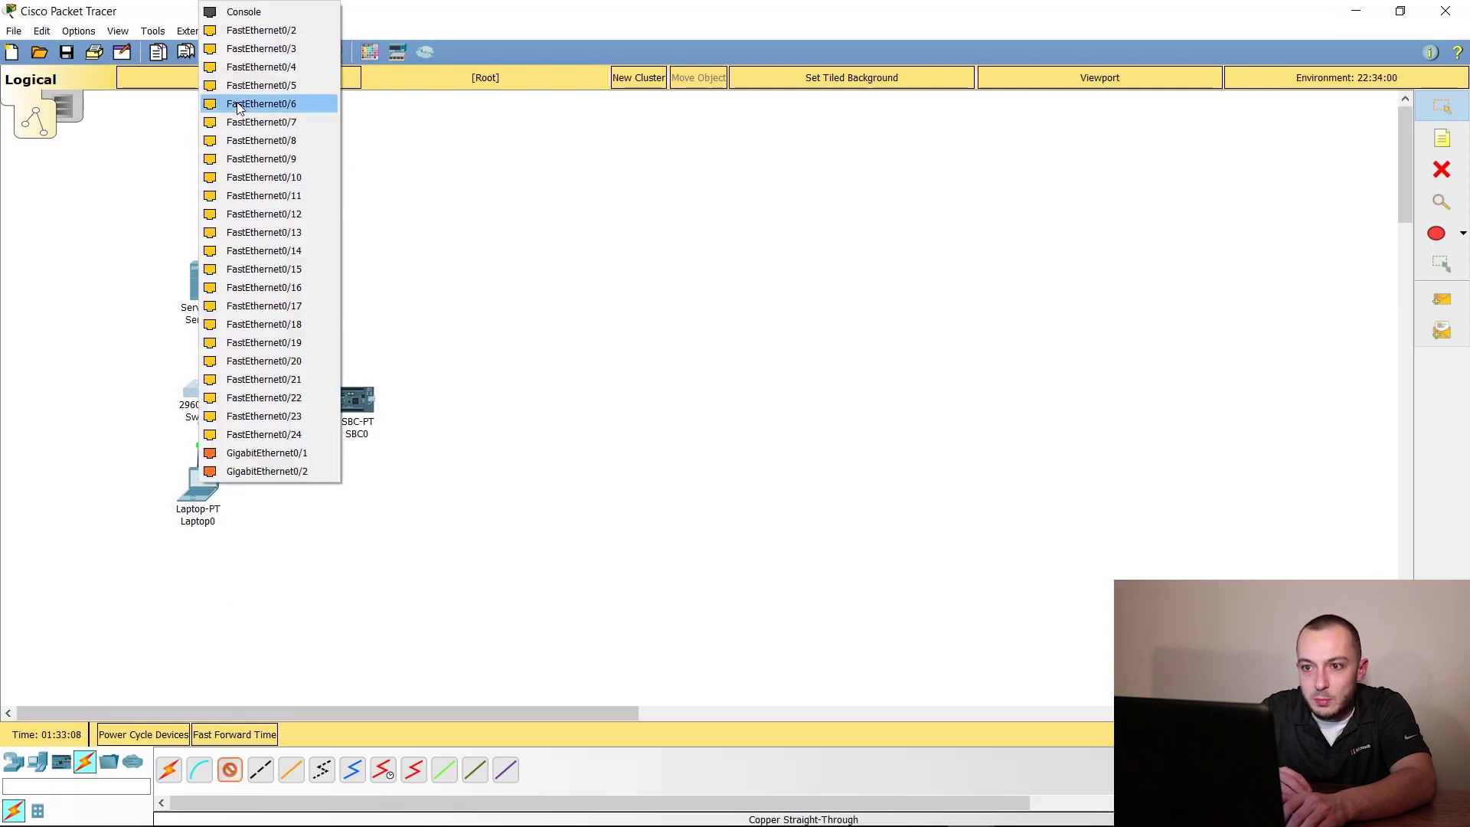
{"action": "left_click", "coordinate": [237, 30]}
{"action": "left_click", "coordinate": [200, 292]}
{"action": "left_click", "coordinate": [245, 305]}
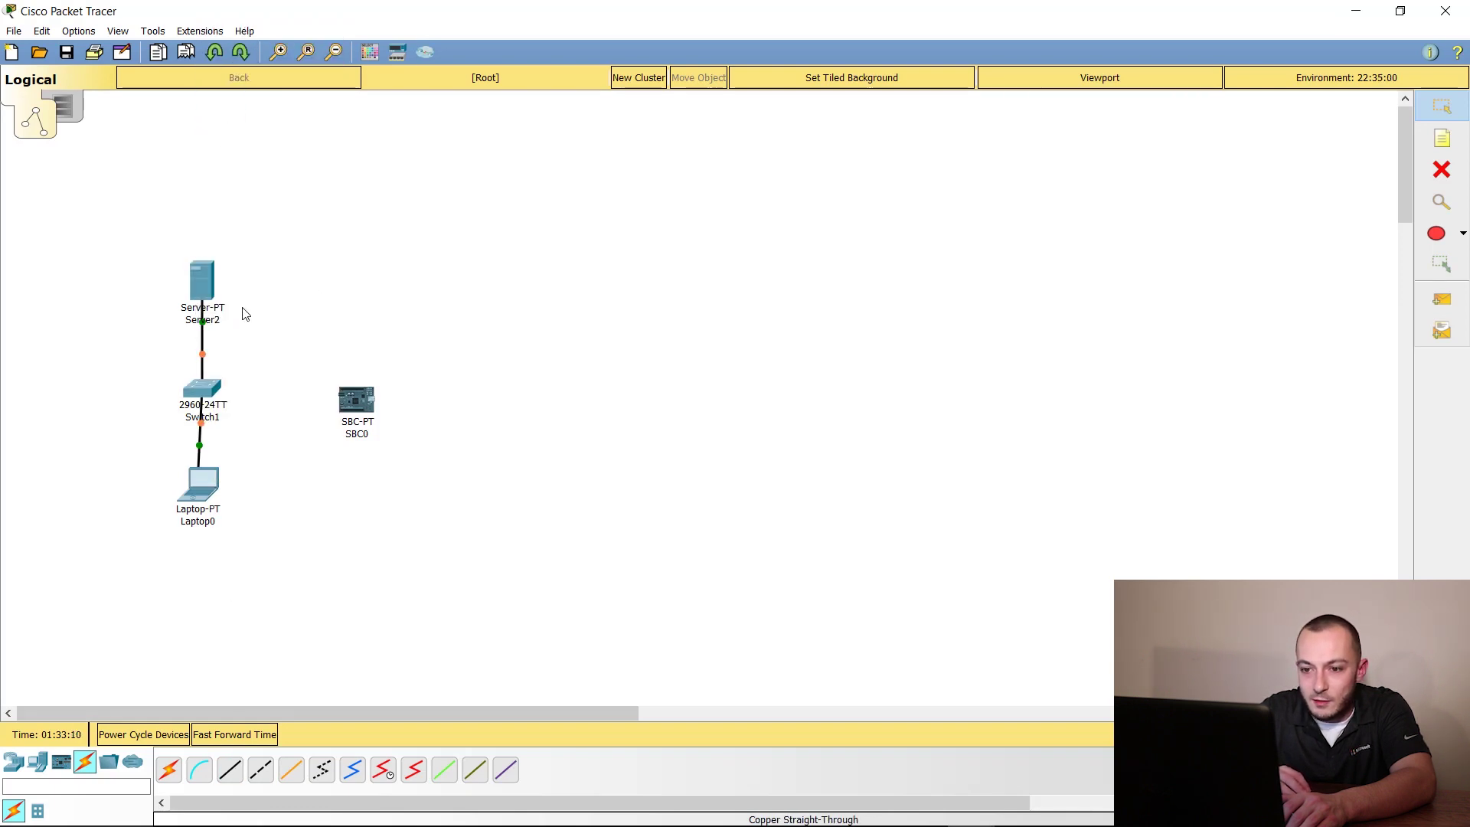
{"action": "left_click", "coordinate": [230, 769]}
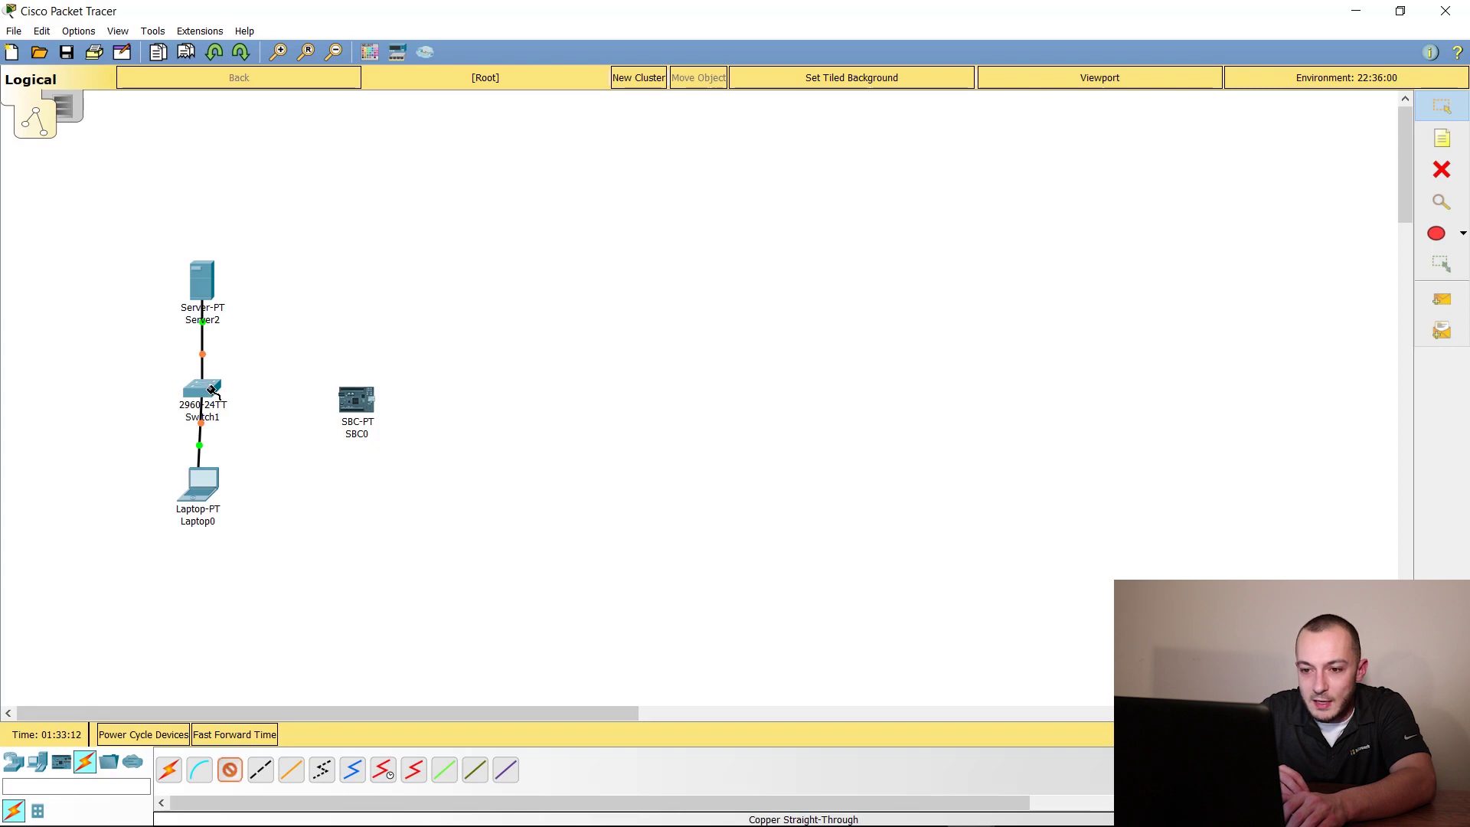
{"action": "left_click", "coordinate": [213, 390]}
{"action": "left_click", "coordinate": [230, 28]}
{"action": "left_click", "coordinate": [349, 410]}
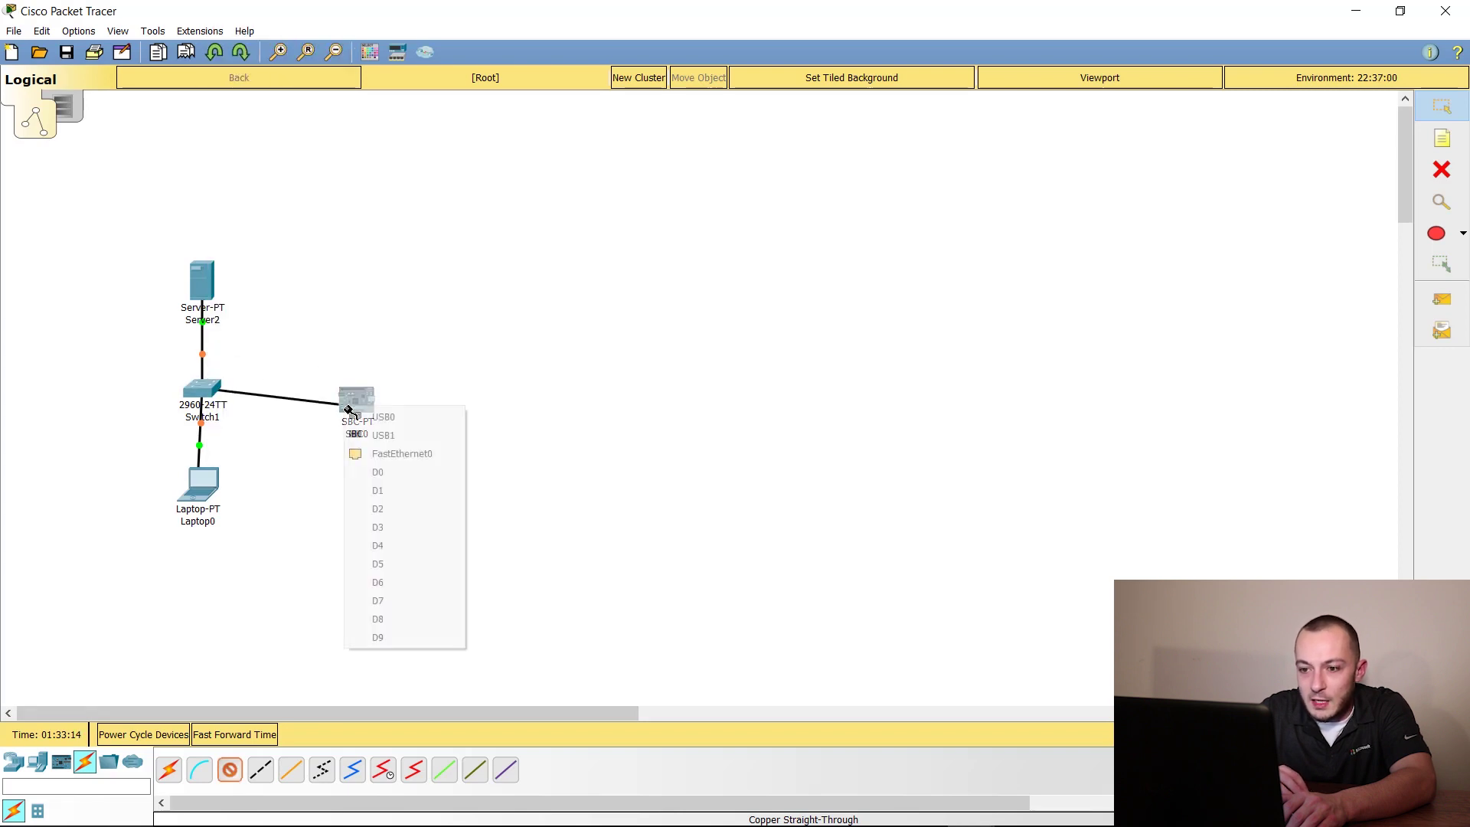
{"action": "left_click", "coordinate": [395, 453]}
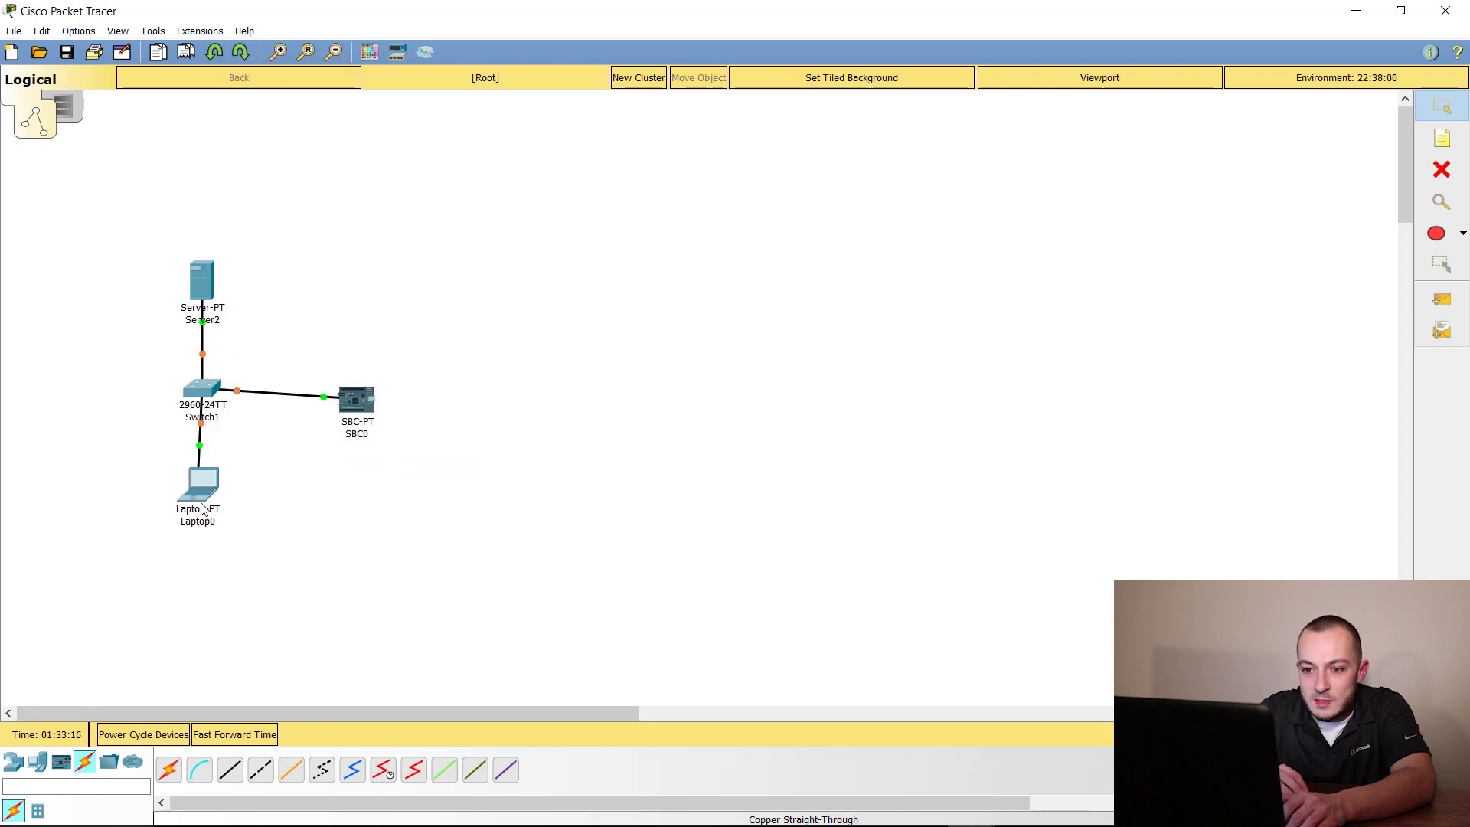
Align the laptop and SBC, then relabel SBC0, Laptop0 and Server2 as 1.3.3.3, 1.2.2.2 and 1.1.1.1
{"action": "left_click_drag", "start_coordinate": [203, 508], "coordinate": [208, 517]}
{"action": "left_click_drag", "start_coordinate": [362, 409], "coordinate": [364, 402]}
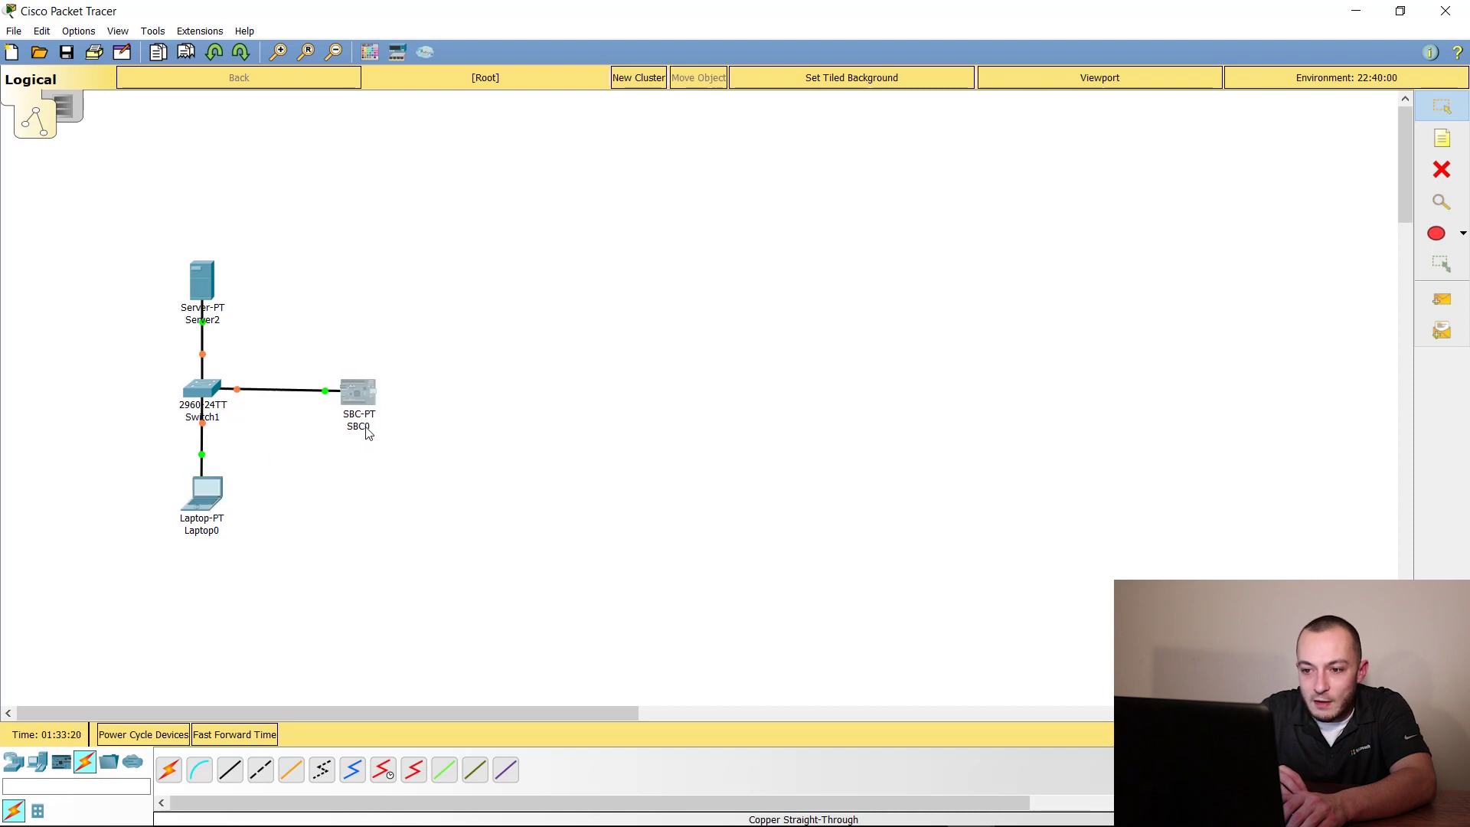
{"action": "left_click", "coordinate": [365, 427]}
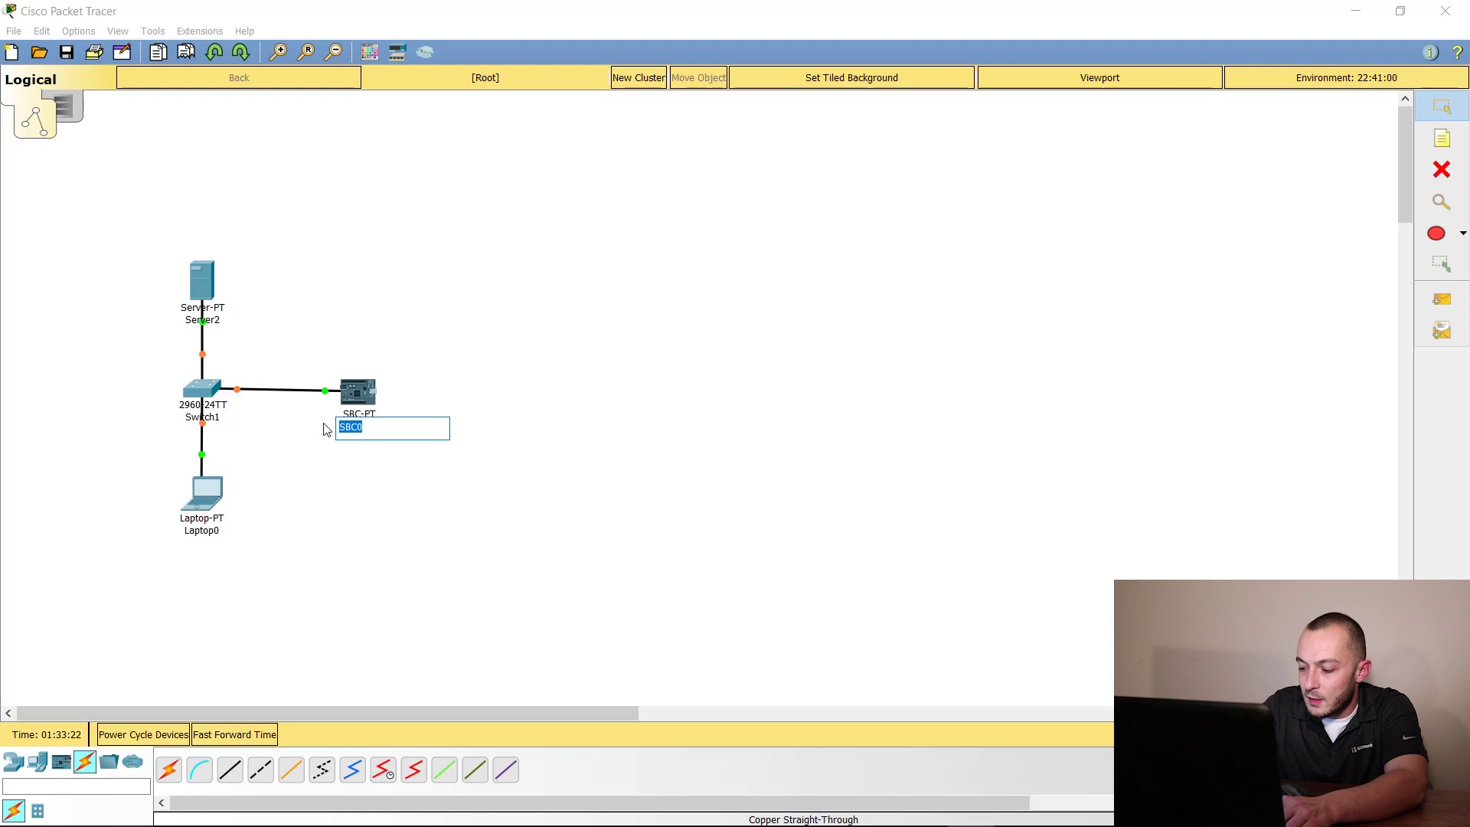
{"action": "type", "text": "1.3.3.3"}
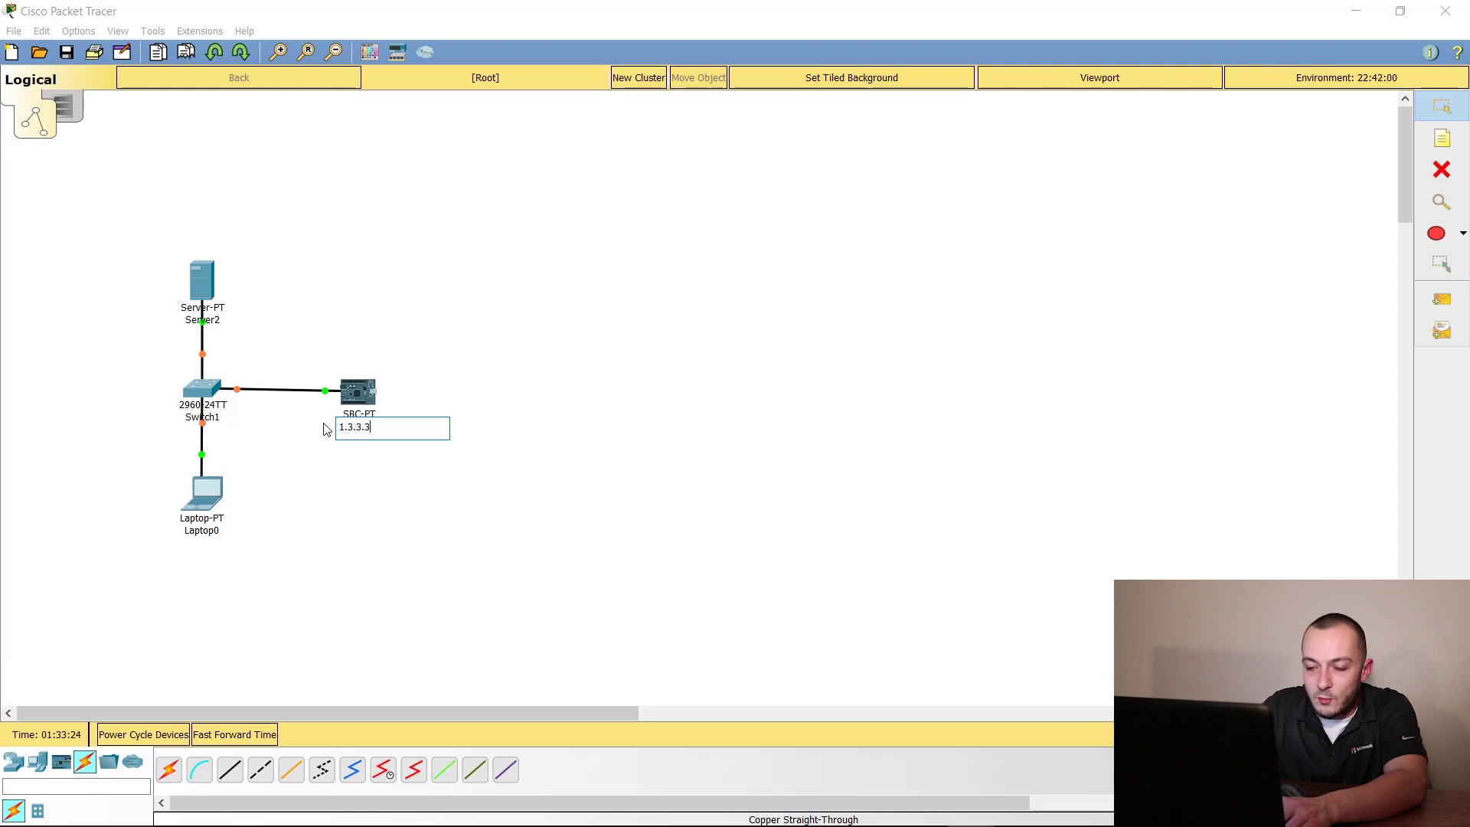
{"action": "key", "text": "Return"}
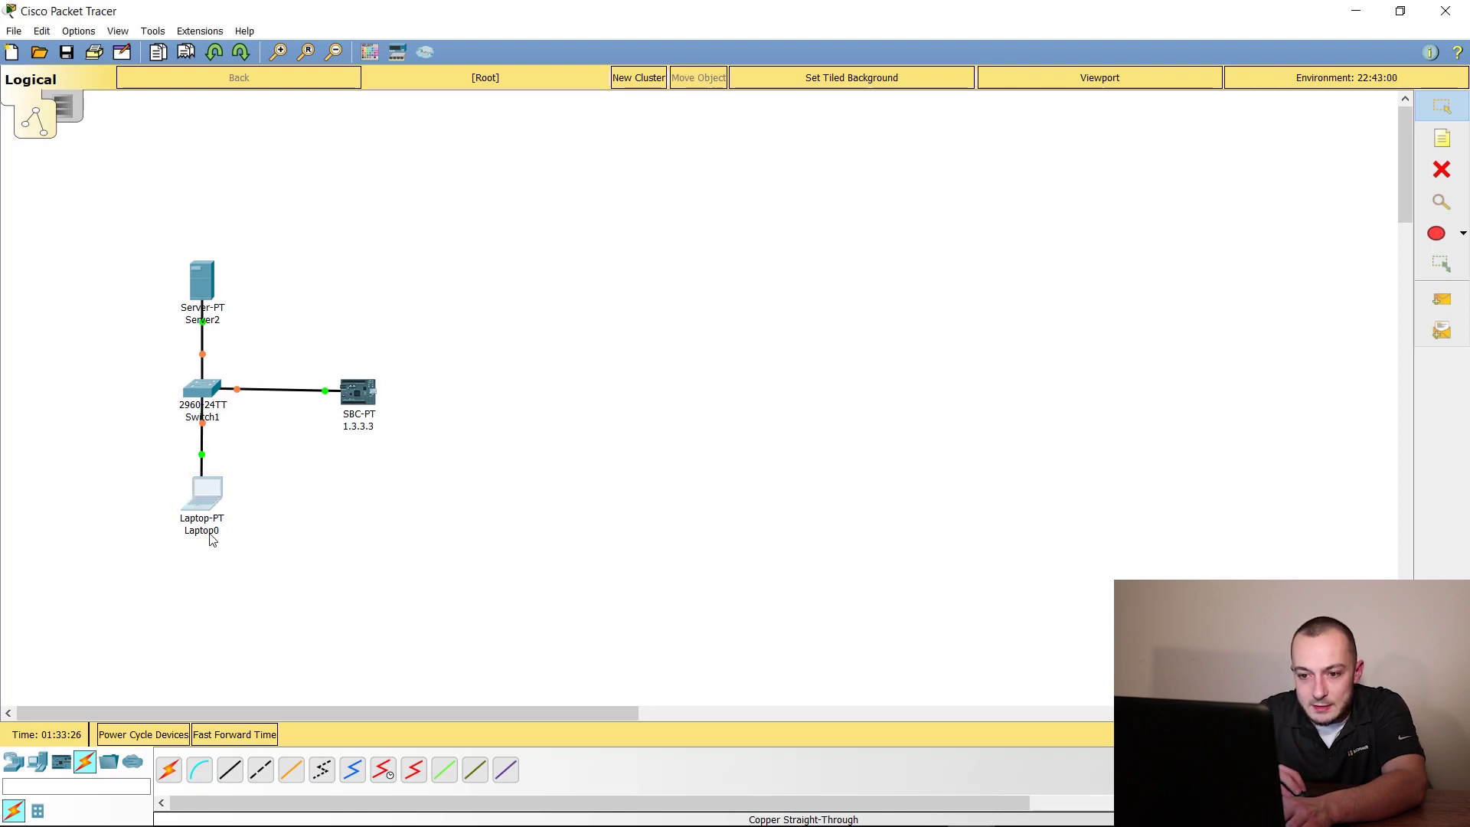
{"action": "left_click", "coordinate": [211, 532]}
{"action": "type", "text": "1."}
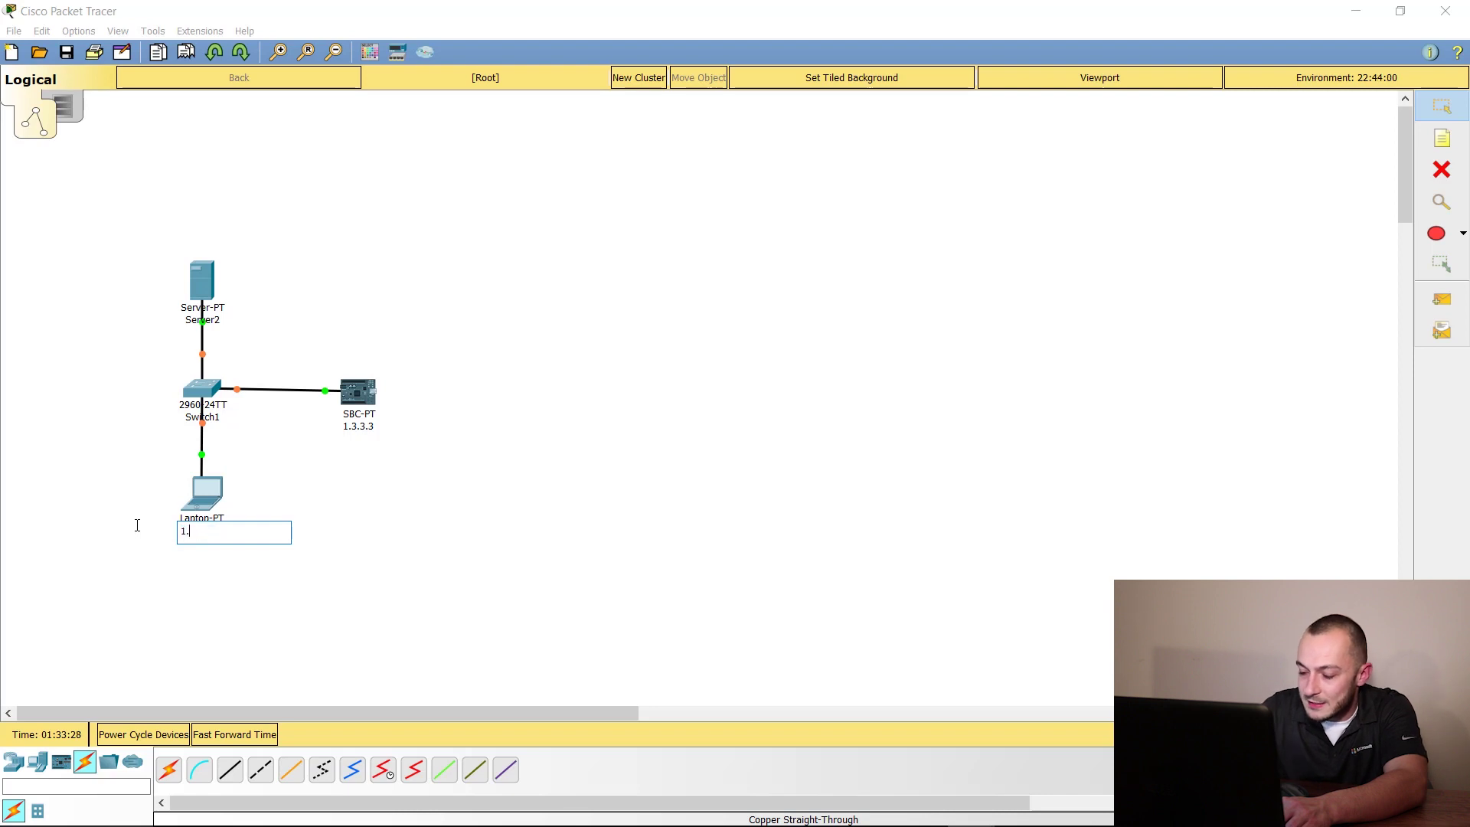
{"action": "type", "text": "2.2.2"}
{"action": "key", "text": "Return"}
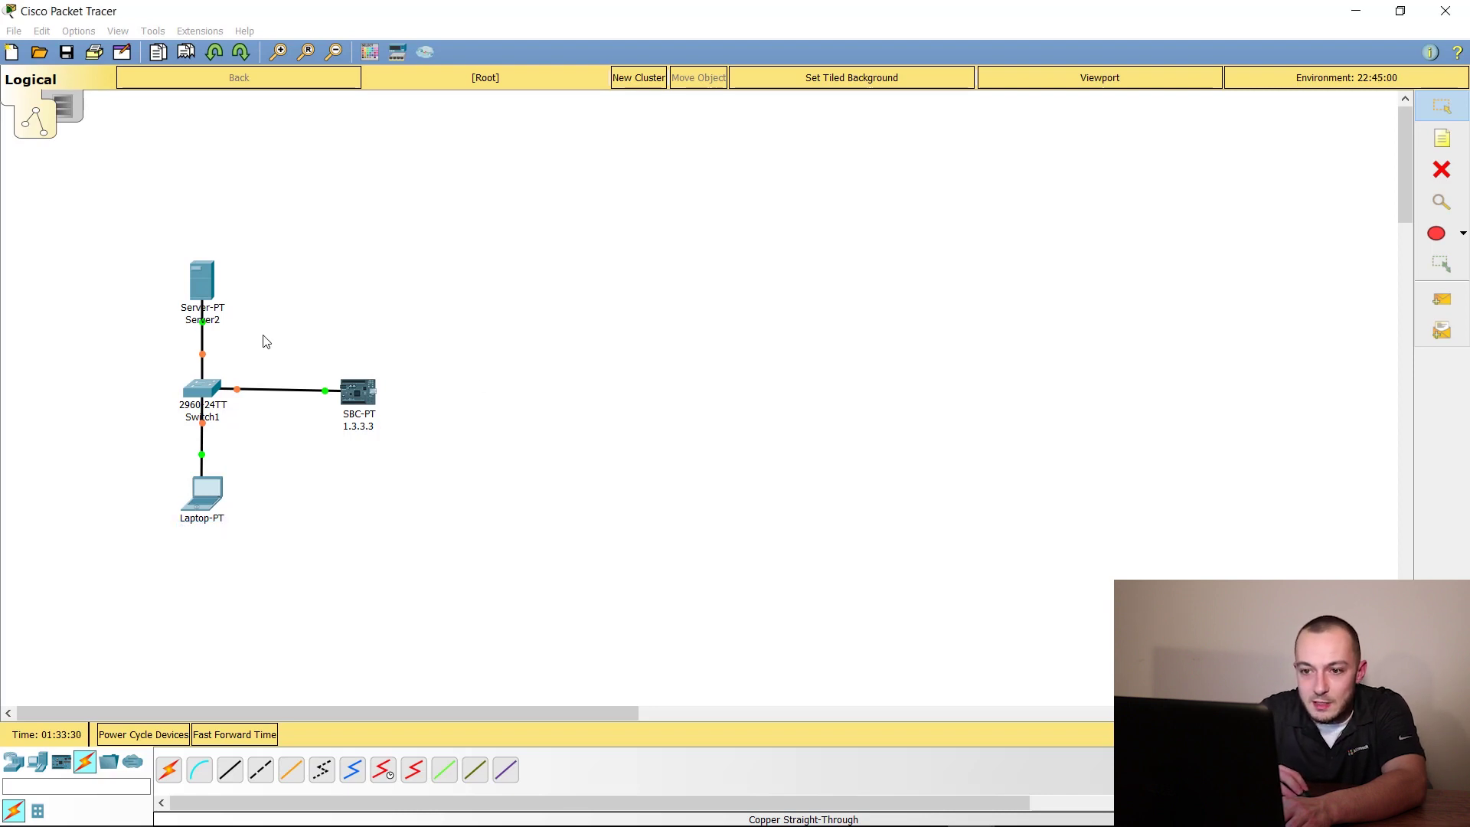
{"action": "left_click", "coordinate": [193, 329]}
{"action": "type", "text": "1.1.1.1"}
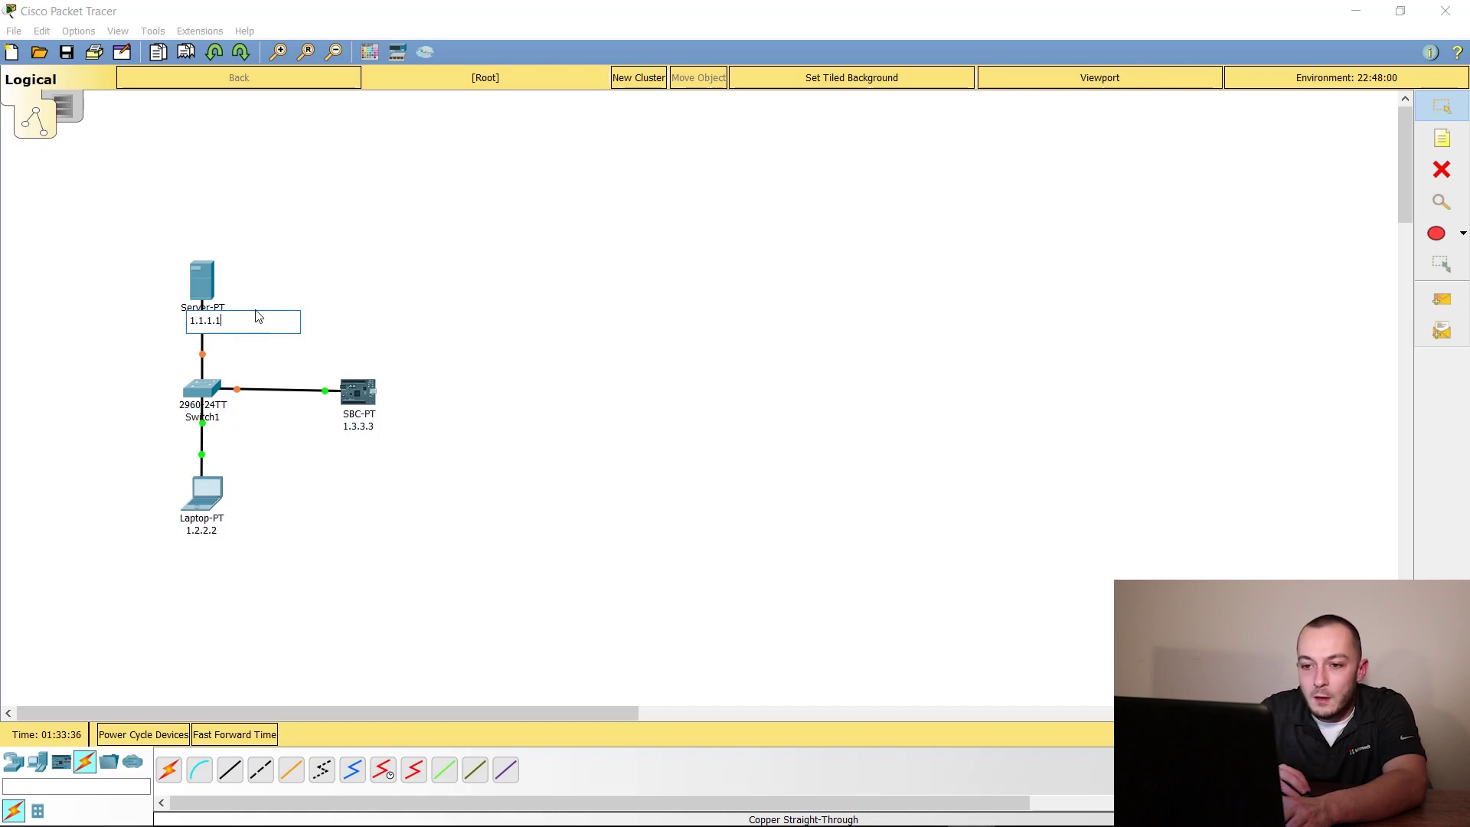
{"action": "key", "text": "Return"}
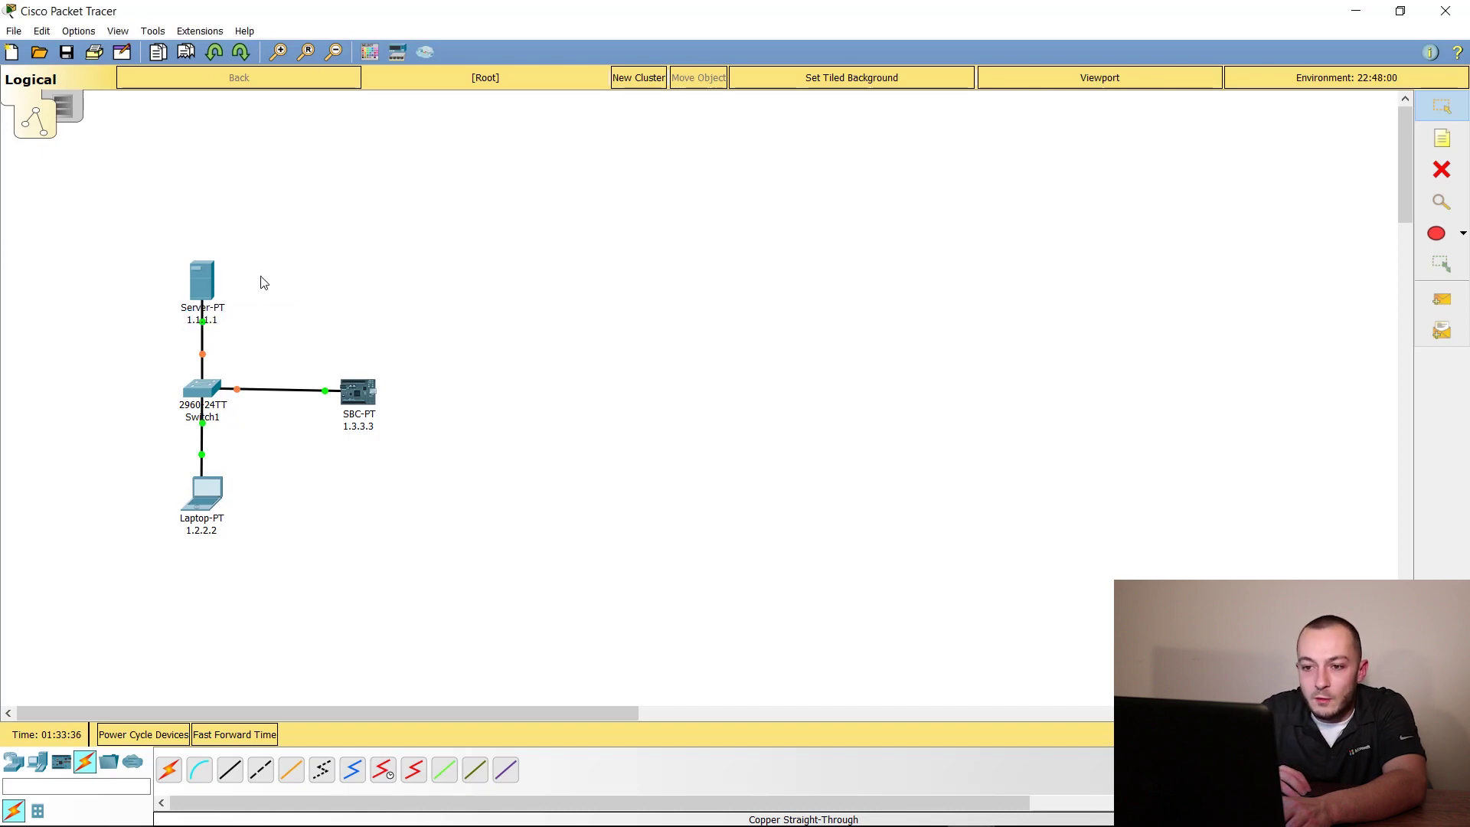
Give the laptop static IP 1.2.2.2 with the auto-filled 255.0.0.0 mask
{"action": "double_click", "coordinate": [202, 496]}
{"action": "left_click", "coordinate": [563, 164]}
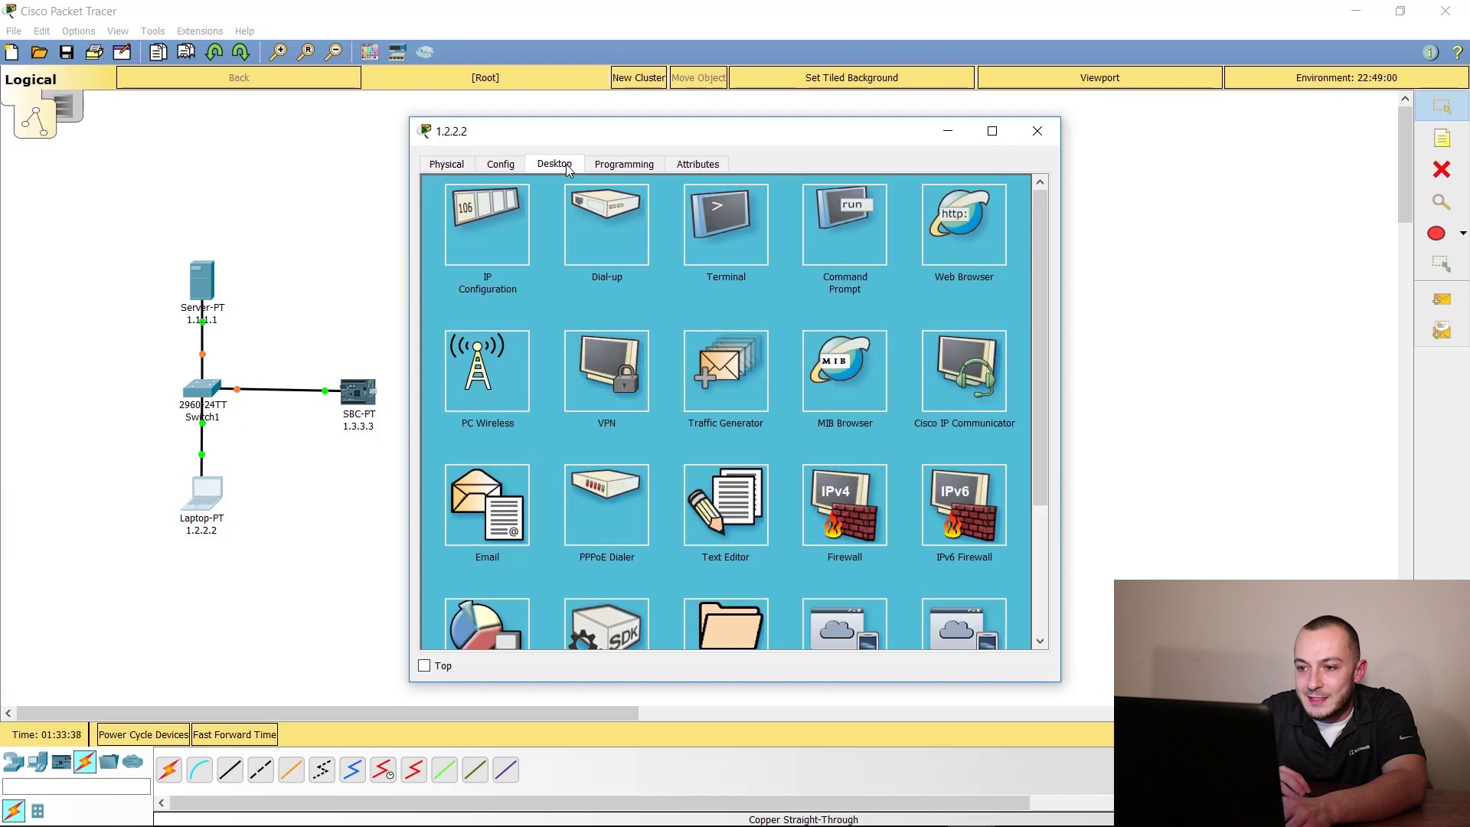
{"action": "left_click", "coordinate": [525, 204]}
{"action": "left_click", "coordinate": [658, 256]}
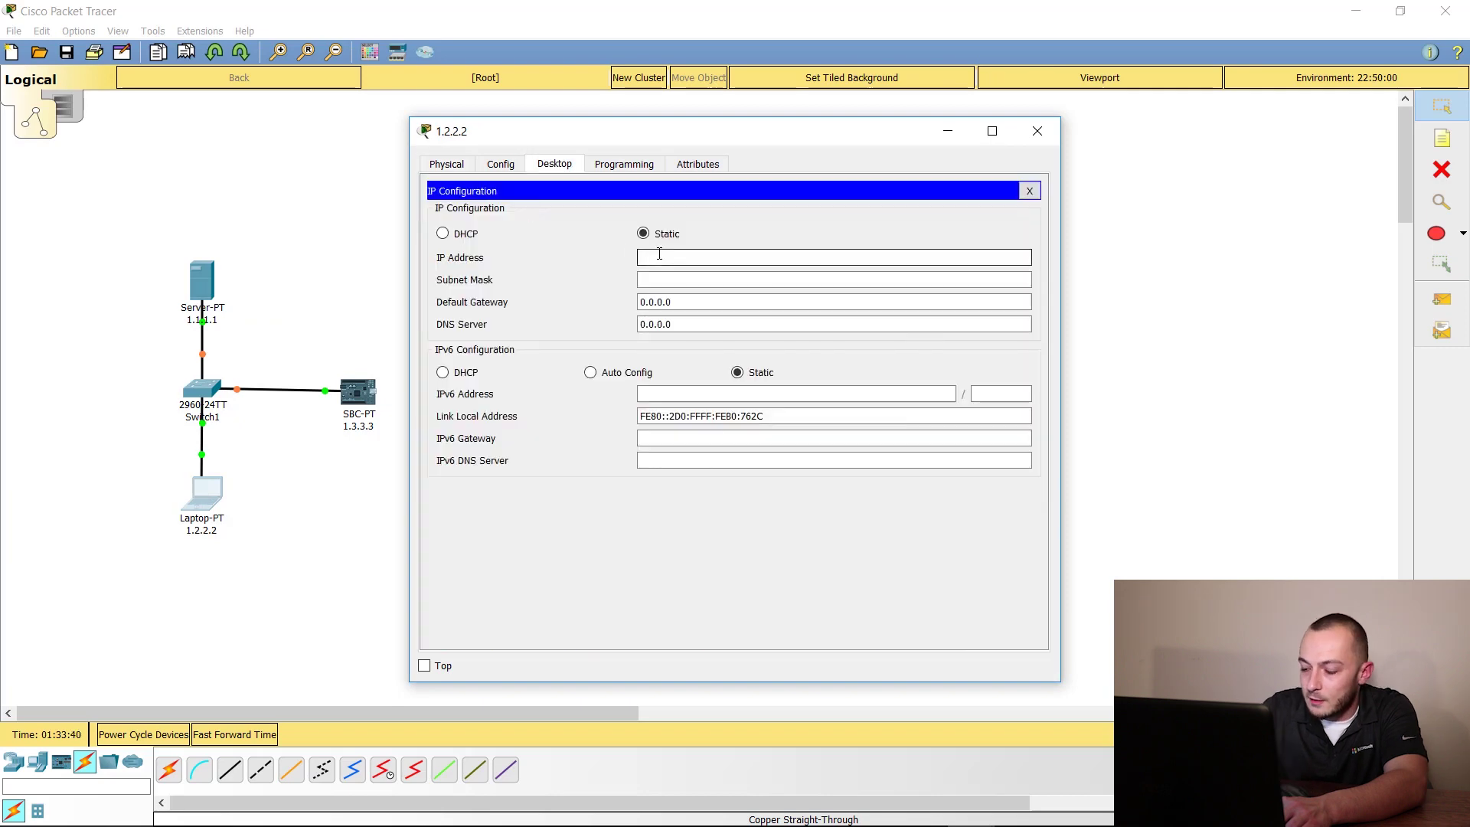
{"action": "type", "text": "1"}
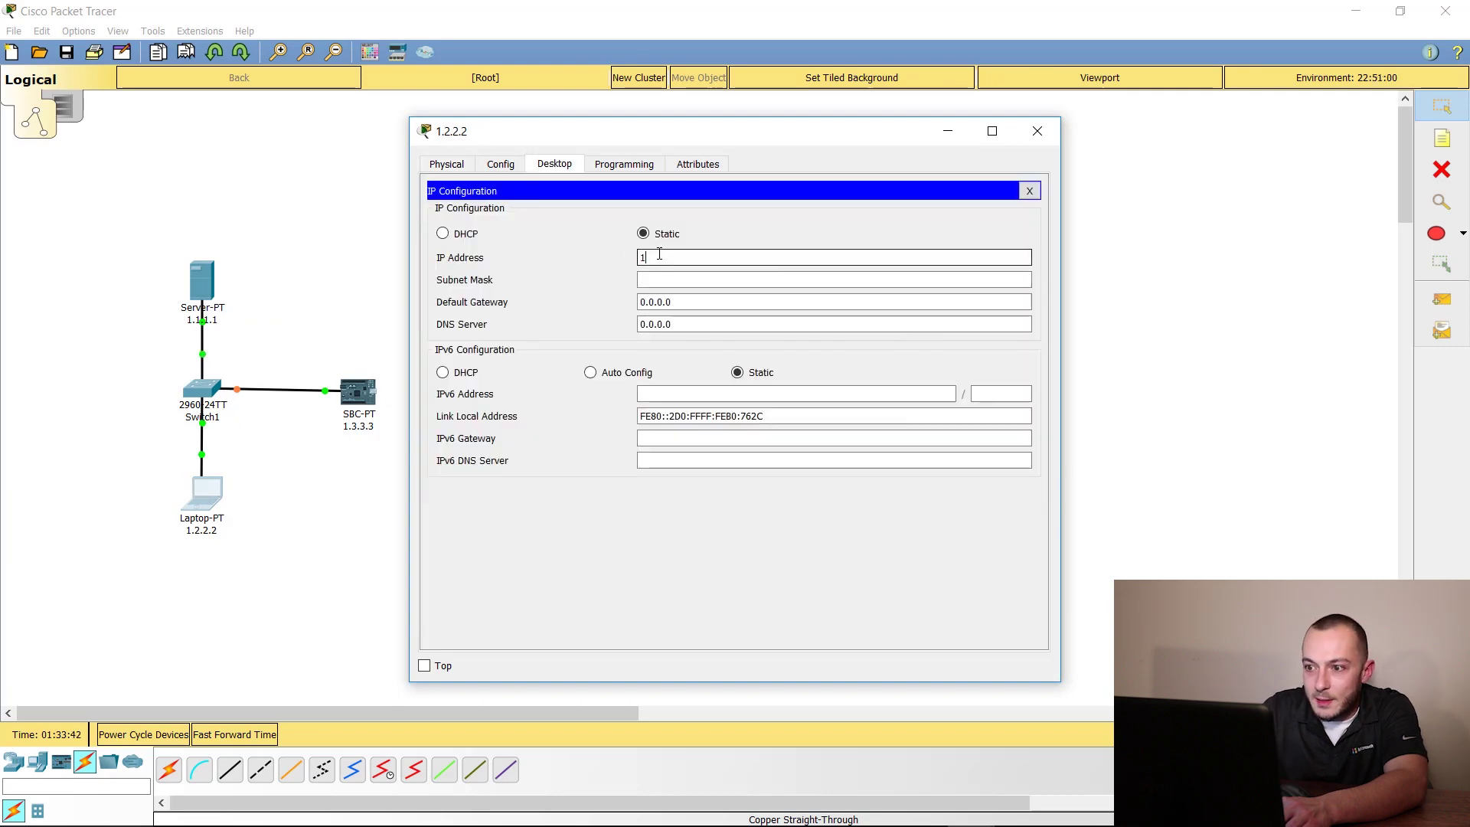
{"action": "type", "text": ".2.2.2"}
{"action": "key", "text": "Tab"}
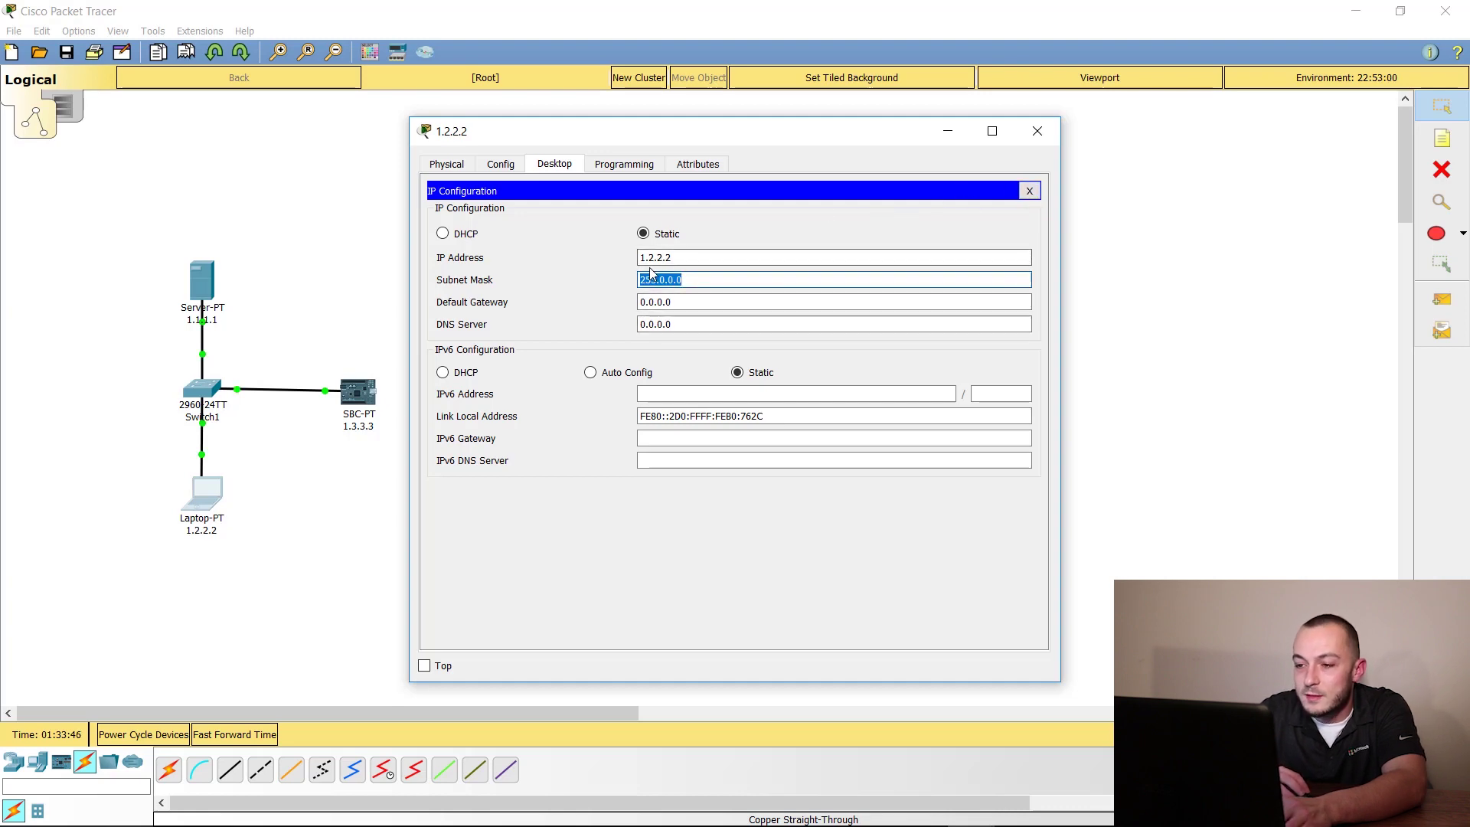
{"action": "left_click", "coordinate": [1029, 191]}
{"action": "left_click", "coordinate": [1037, 131]}
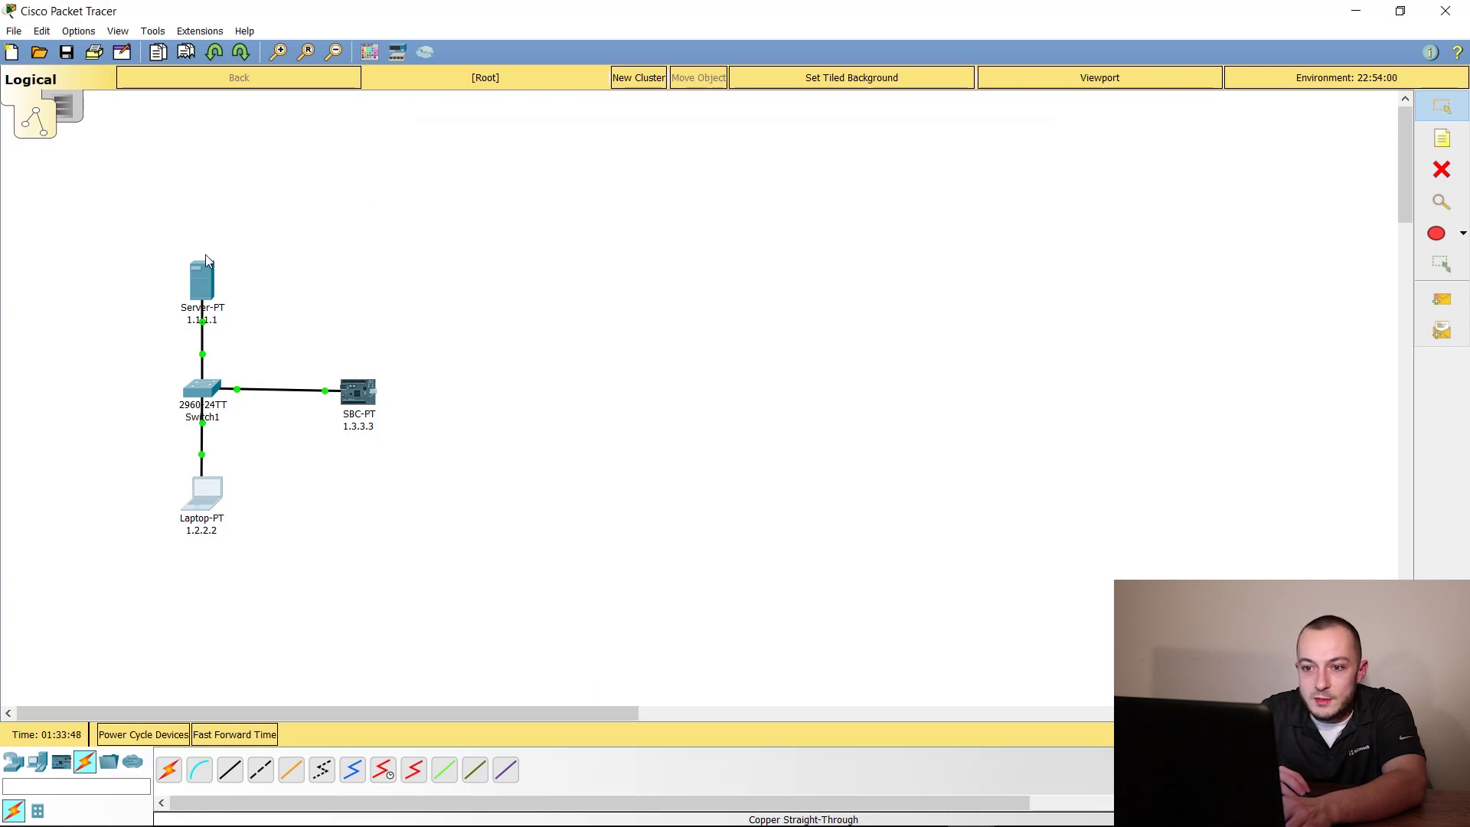
Give the server static IP 1.1.1.1 with mask 255.0.0.0
{"action": "left_click", "coordinate": [203, 275]}
{"action": "left_click", "coordinate": [614, 164]}
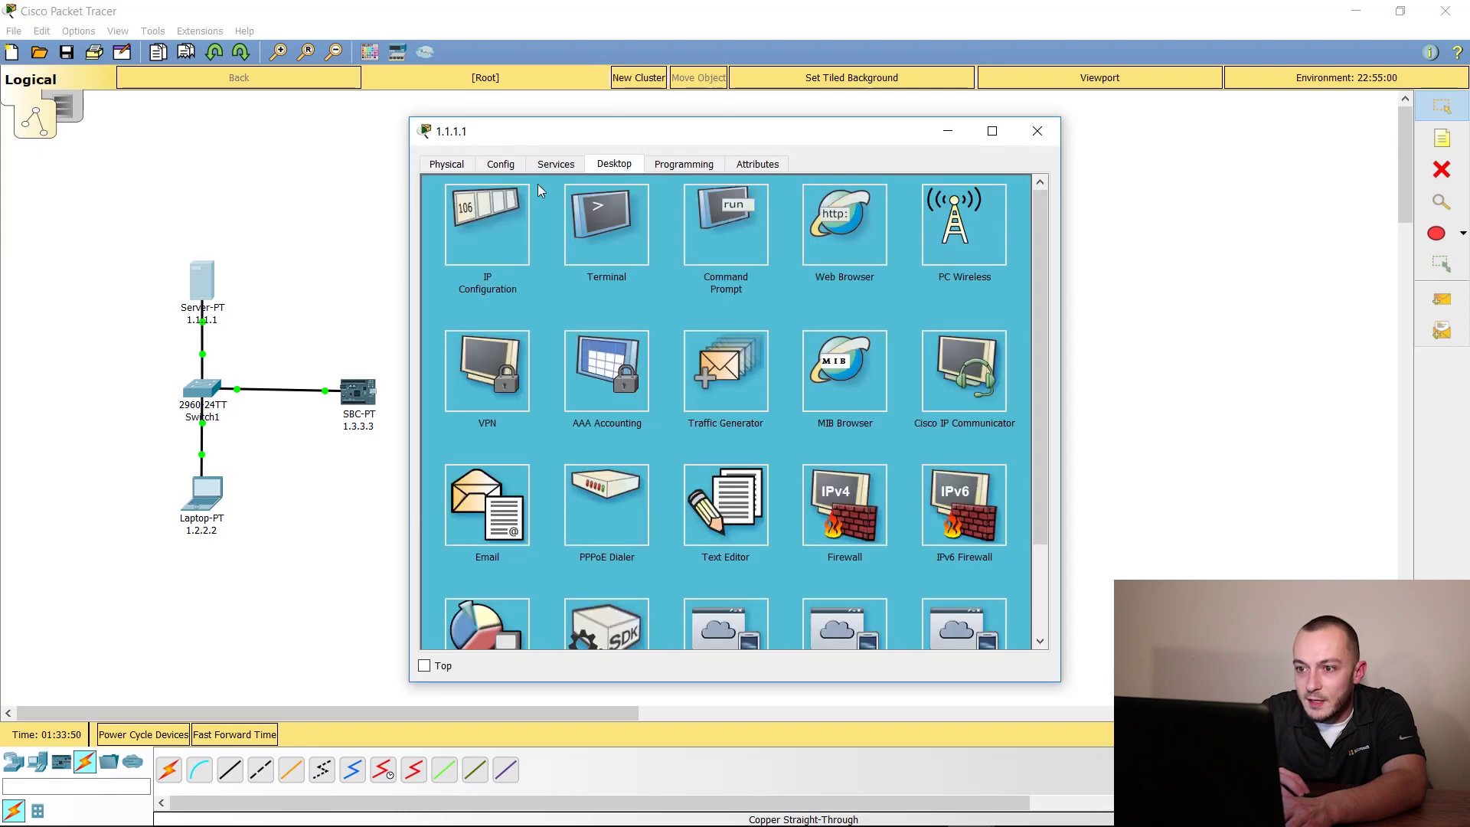
{"action": "left_click", "coordinate": [502, 245]}
{"action": "left_click", "coordinate": [723, 258]}
{"action": "type", "text": "1.1.1.1"}
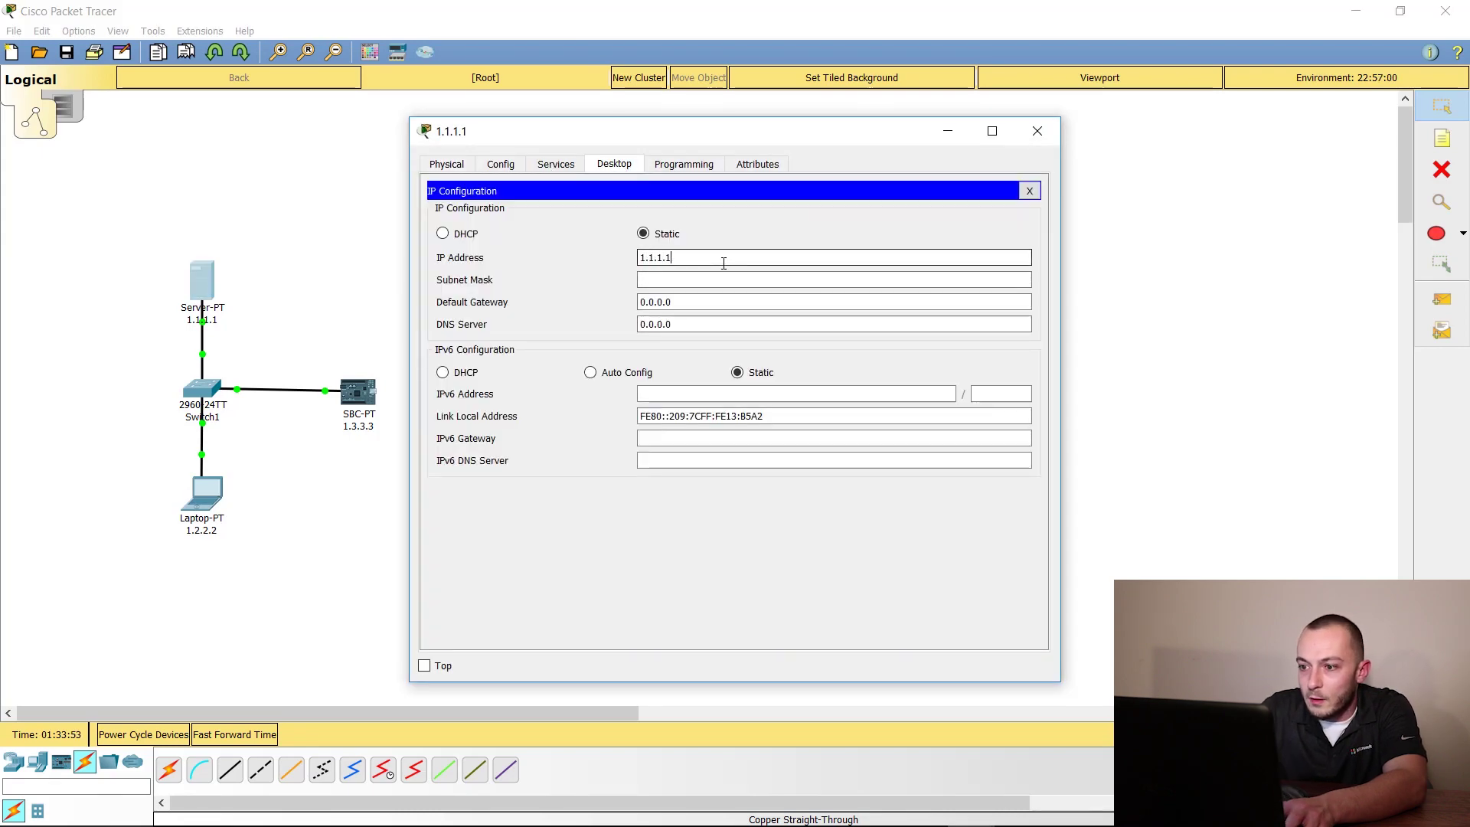
{"action": "key", "text": "Tab"}
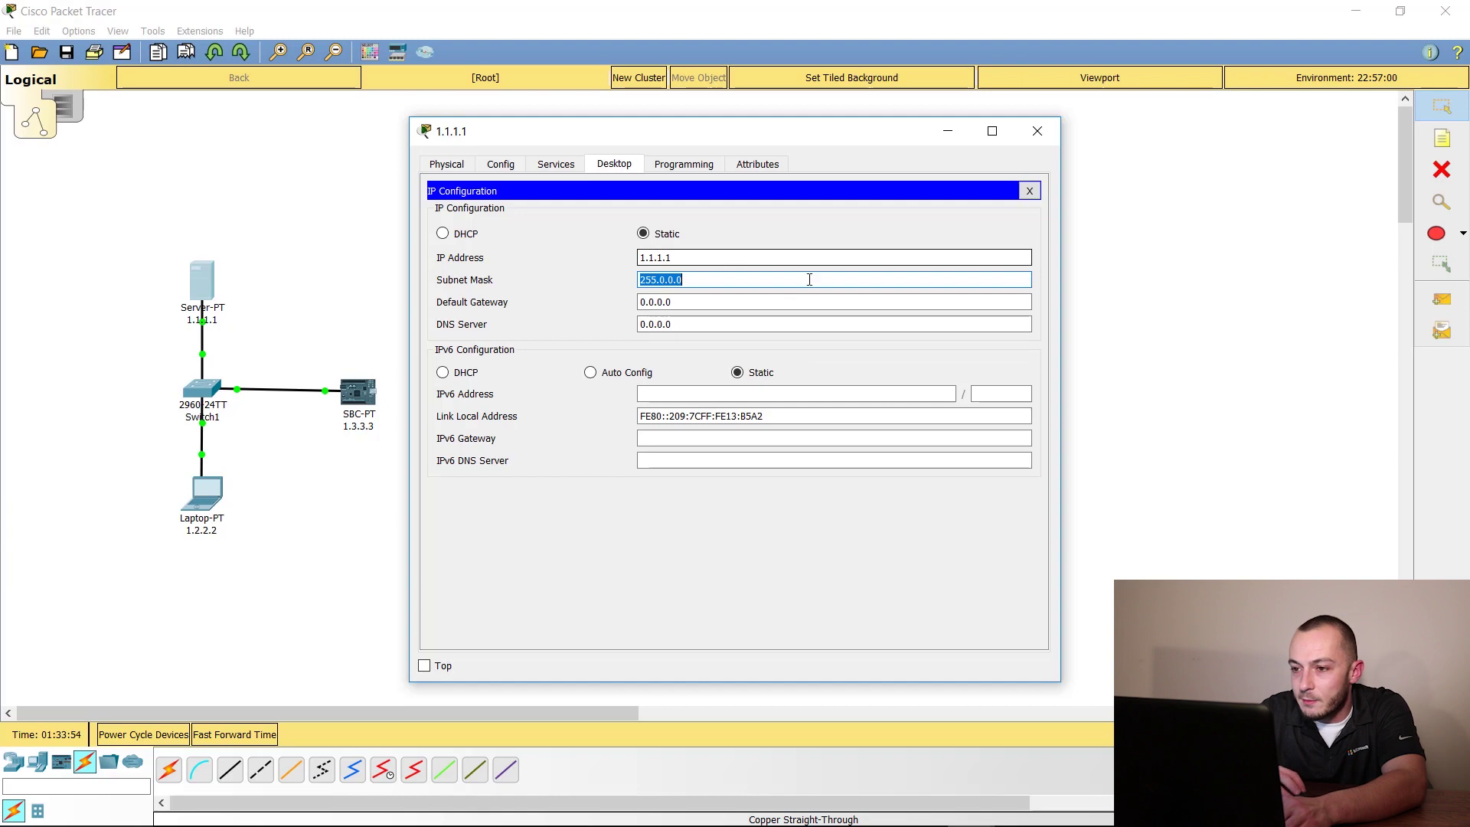
{"action": "left_click", "coordinate": [1038, 131]}
Set the SBC's FastEthernet0 interface to IP 1.3.3.3 with mask 255.0.0.0
{"action": "left_click_drag", "start_coordinate": [365, 390], "coordinate": [364, 385]}
{"action": "left_click", "coordinate": [363, 385]}
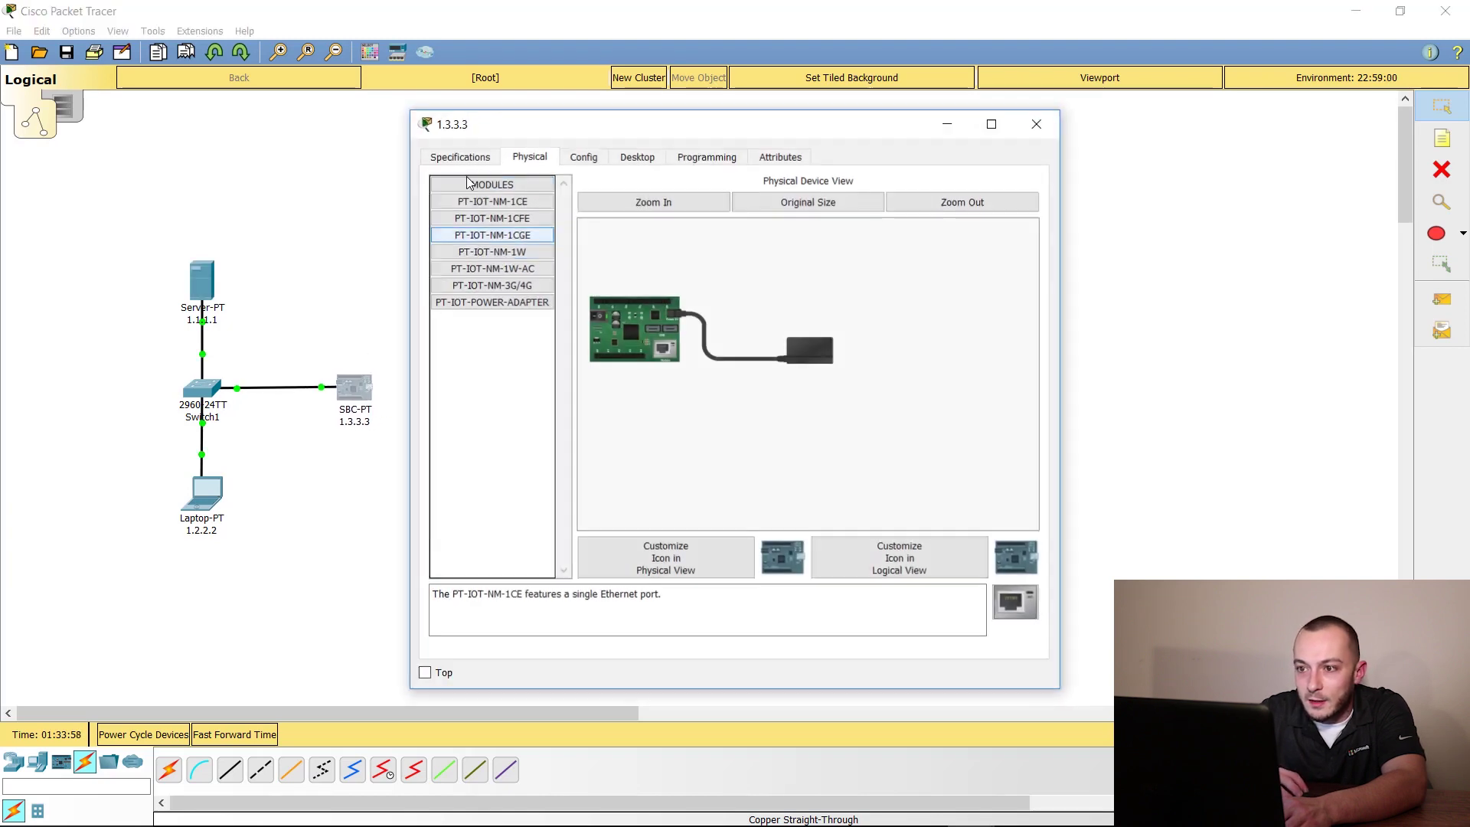
{"action": "left_click", "coordinate": [637, 157]}
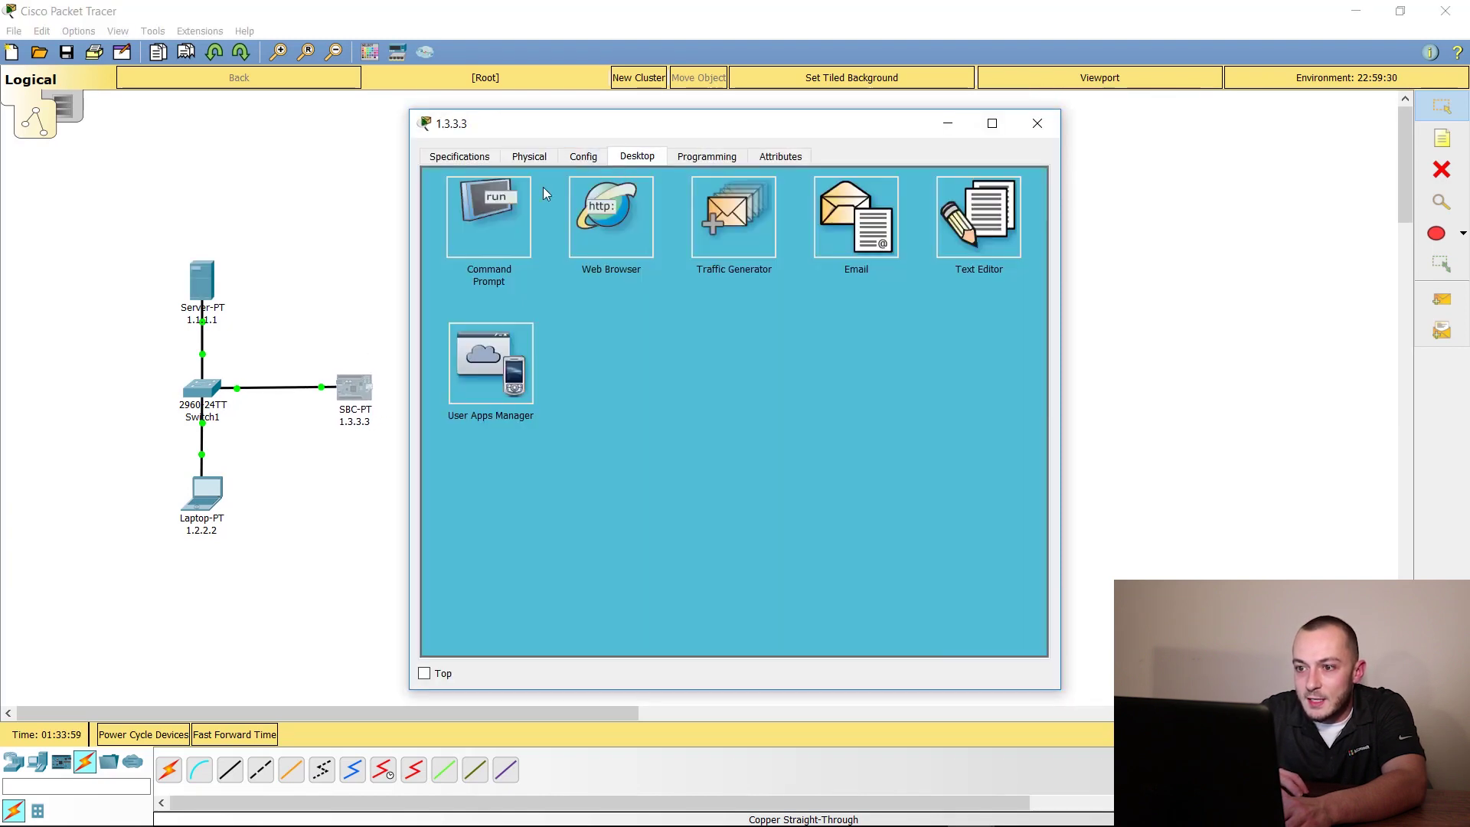
{"action": "left_click", "coordinate": [581, 157]}
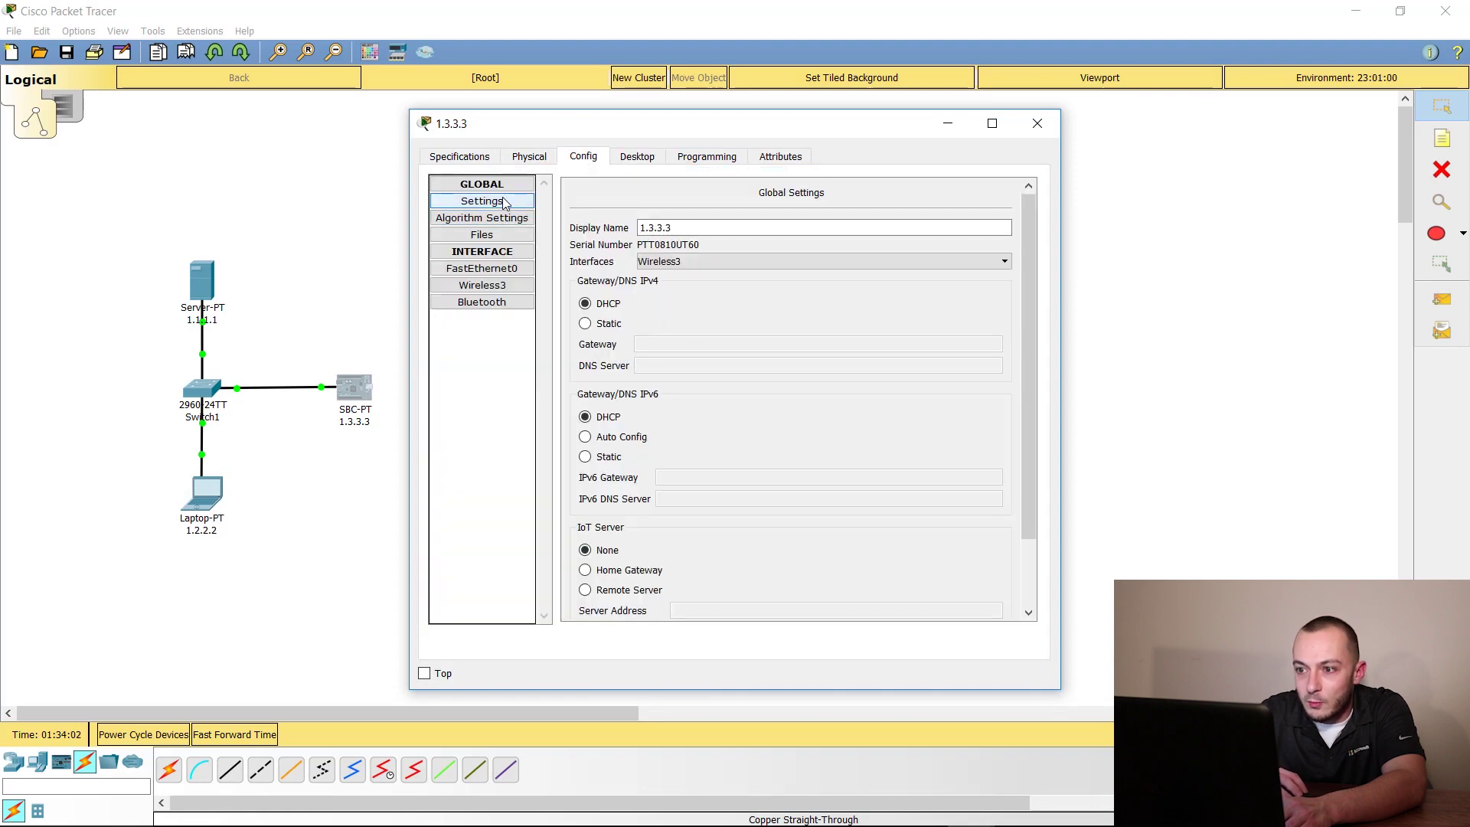
{"action": "left_click", "coordinate": [496, 269]}
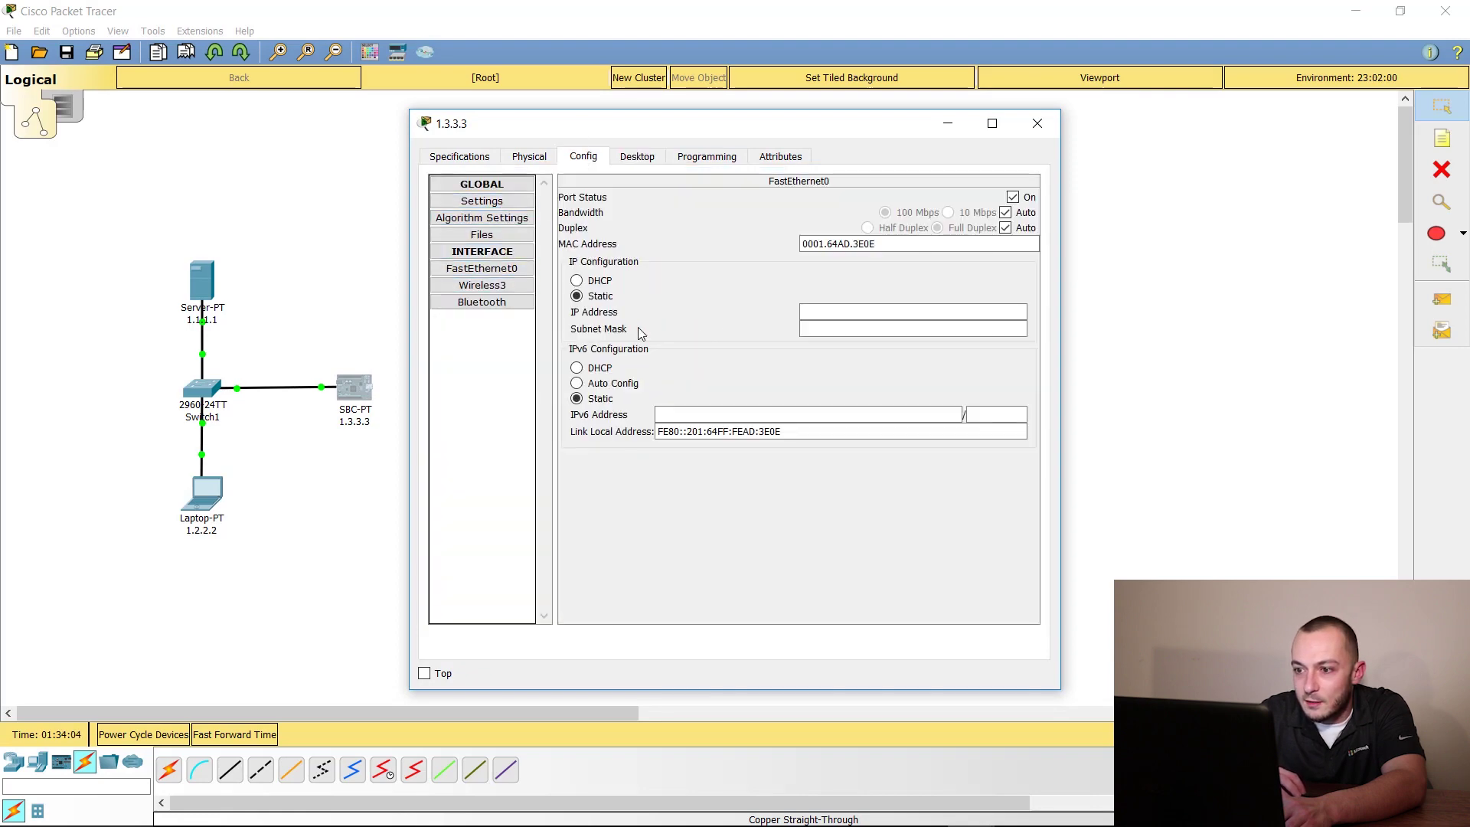
{"action": "left_click", "coordinate": [860, 310]}
{"action": "type", "text": "1"}
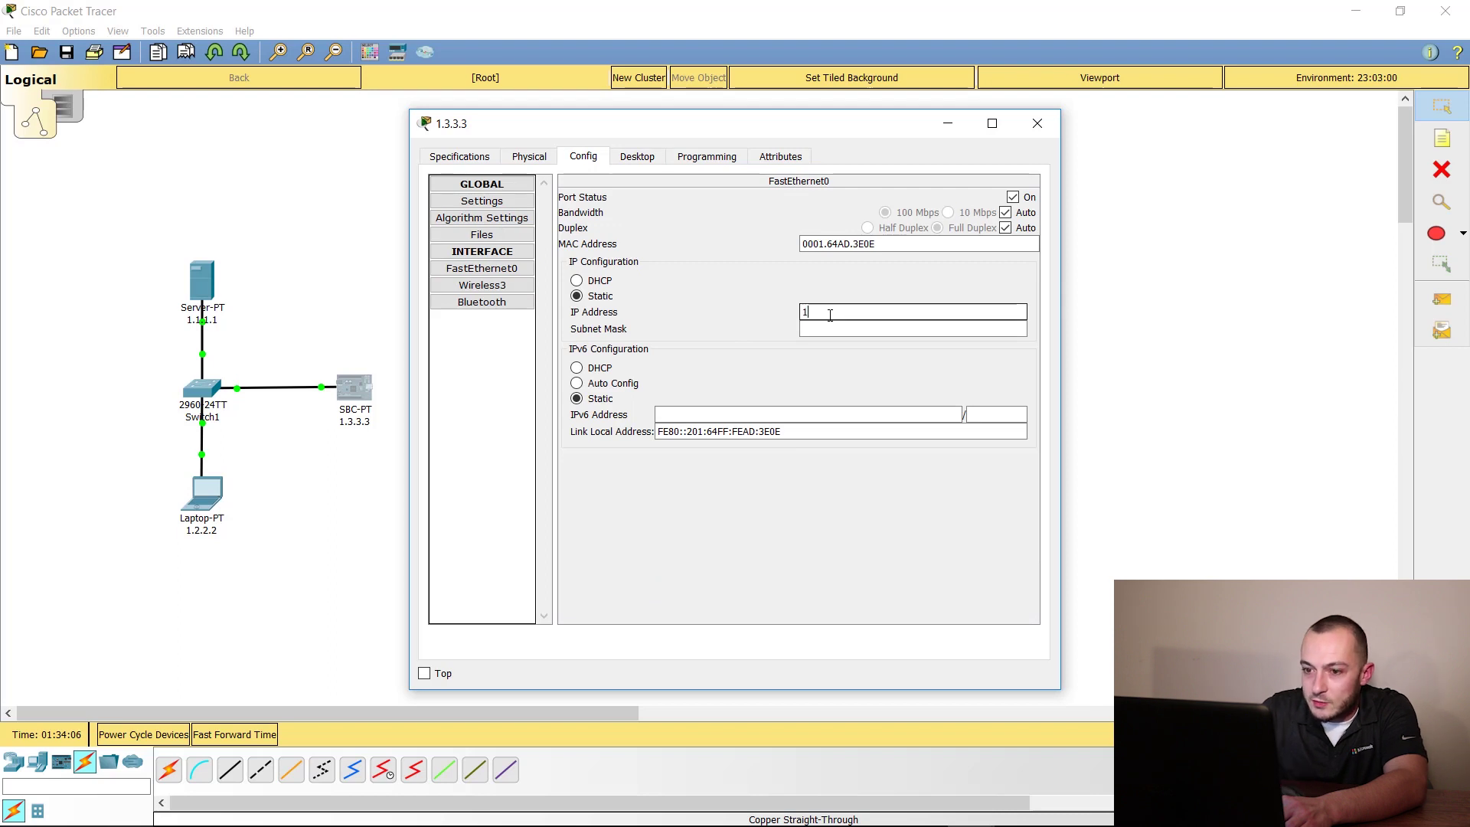
{"action": "type", "text": ".3.3.3"}
{"action": "key", "text": "Tab"}
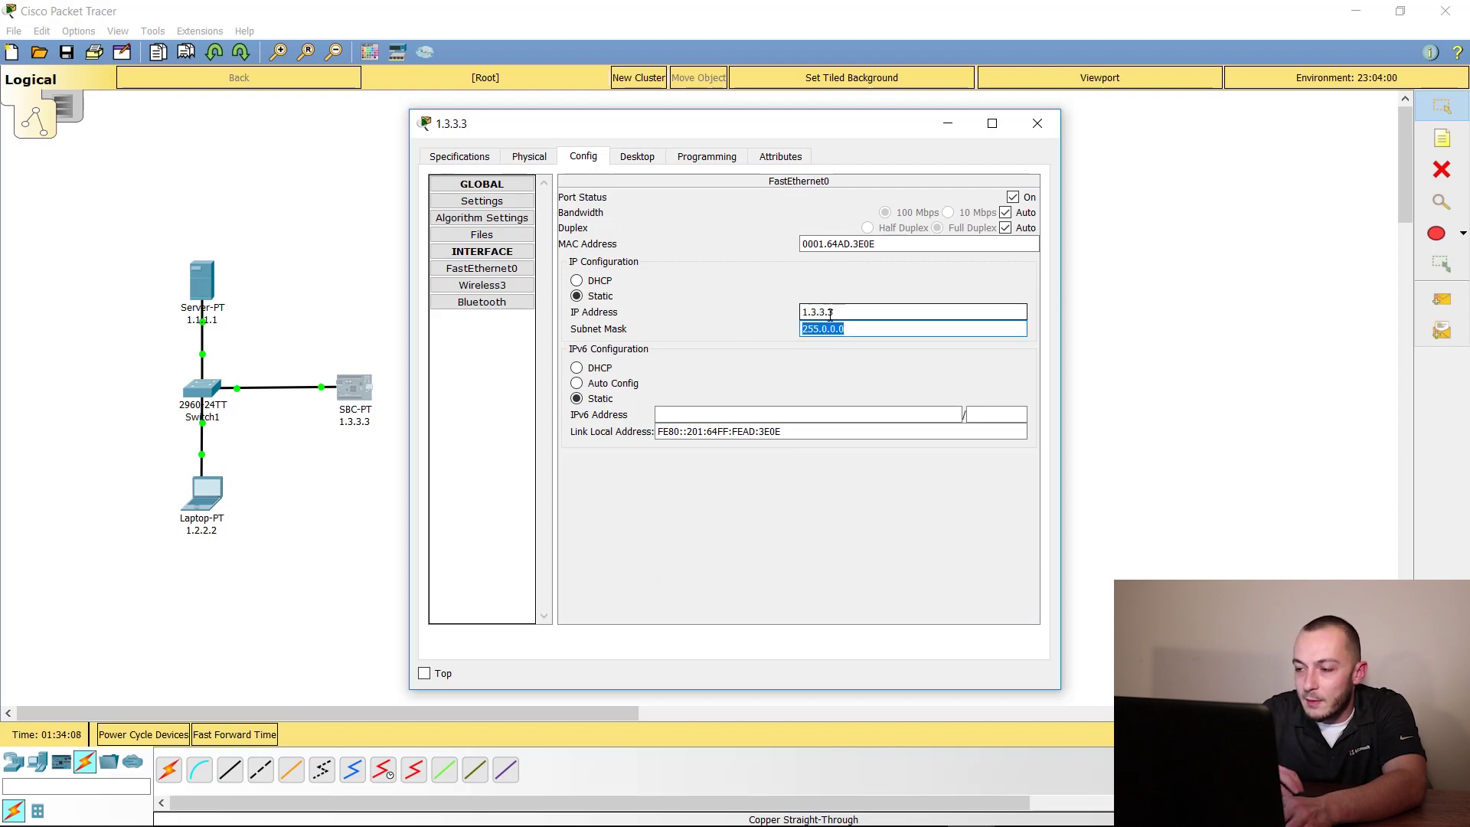
{"action": "left_click", "coordinate": [1038, 124]}
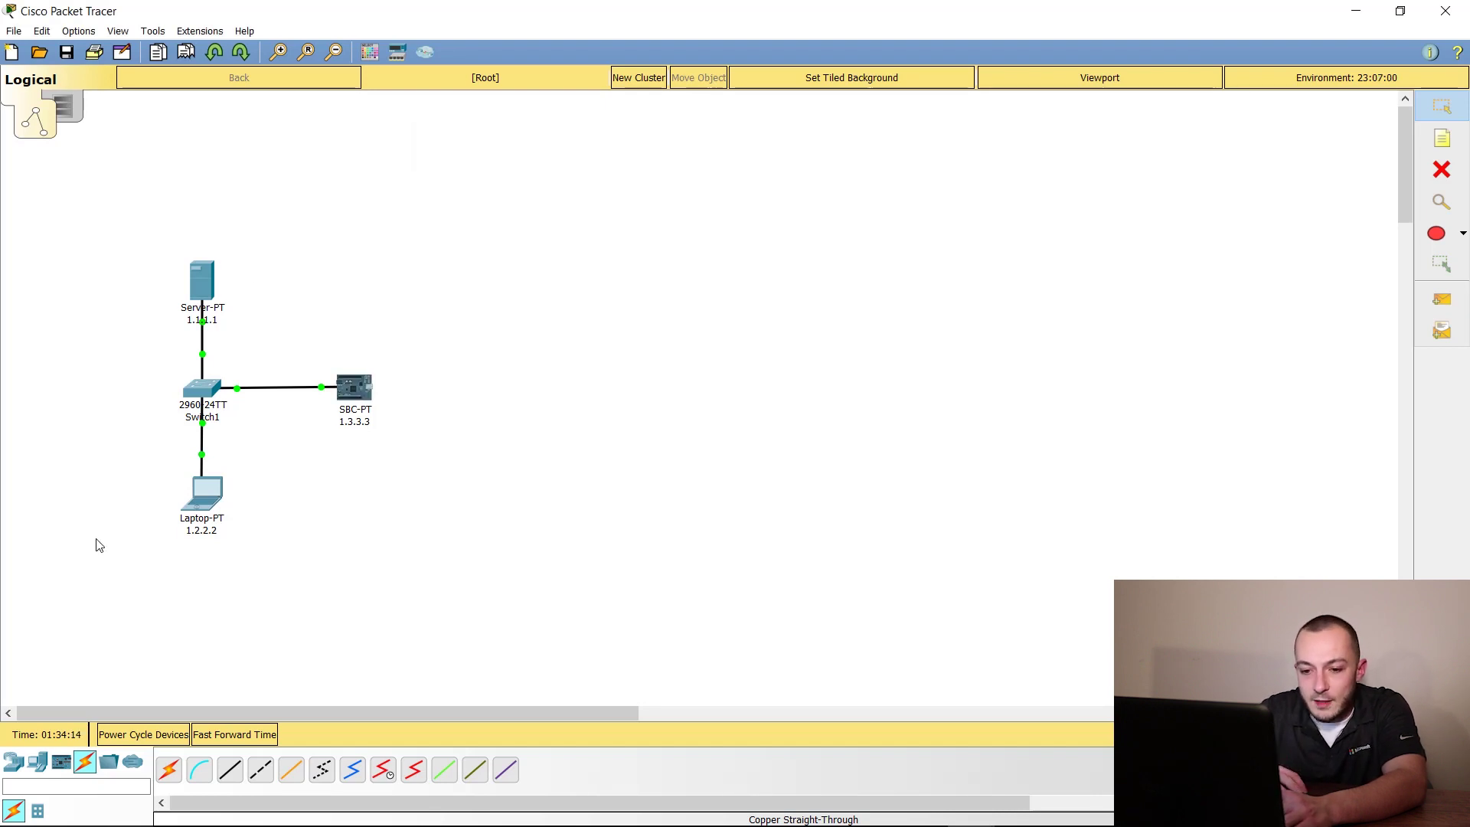
Place an RGB LED above the SBC and a motion sensor below it
{"action": "left_click", "coordinate": [61, 762]}
{"action": "left_click", "coordinate": [38, 813]}
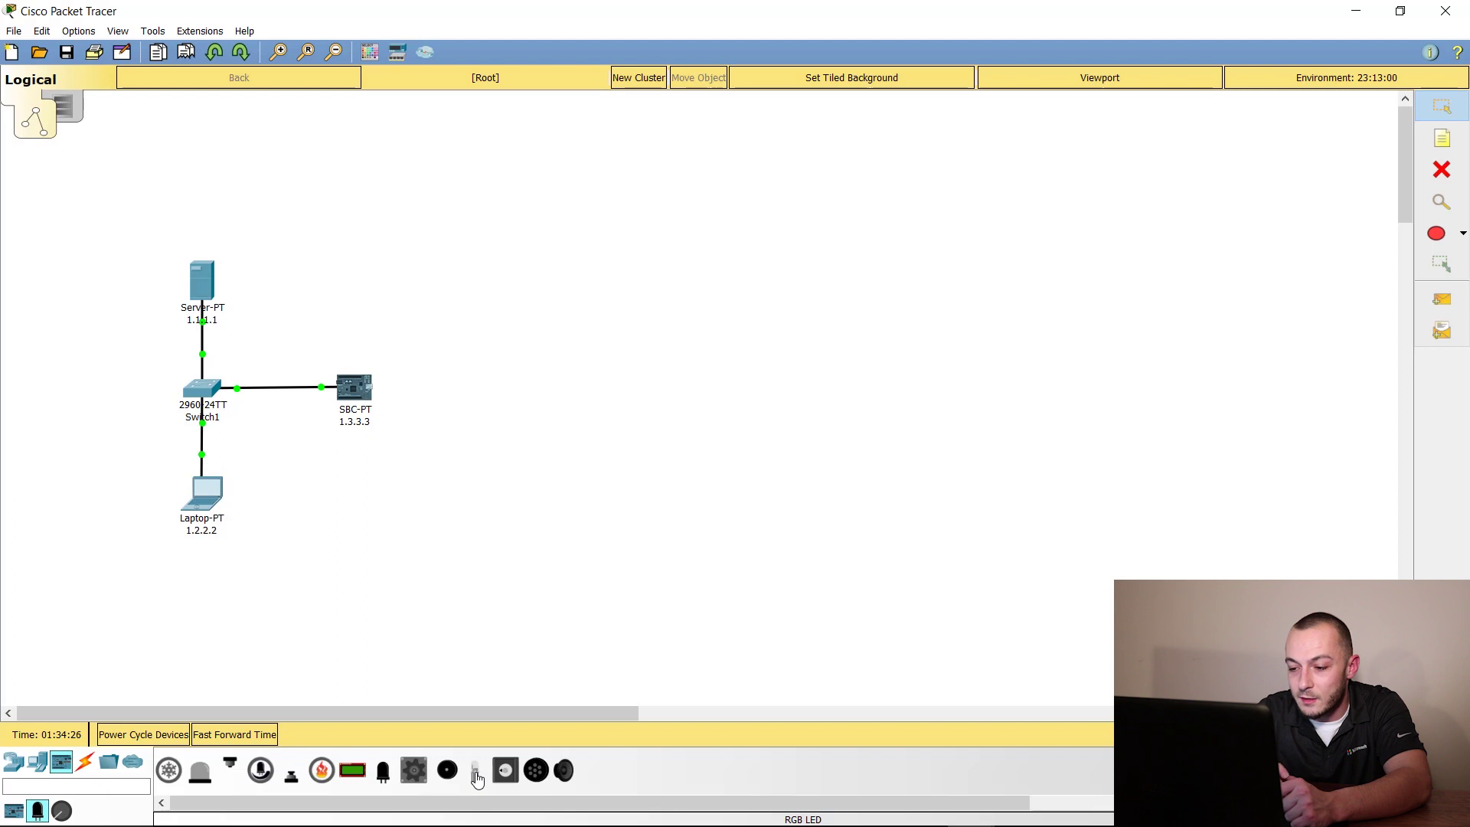
{"action": "left_click_drag", "start_coordinate": [476, 779], "coordinate": [469, 566]}
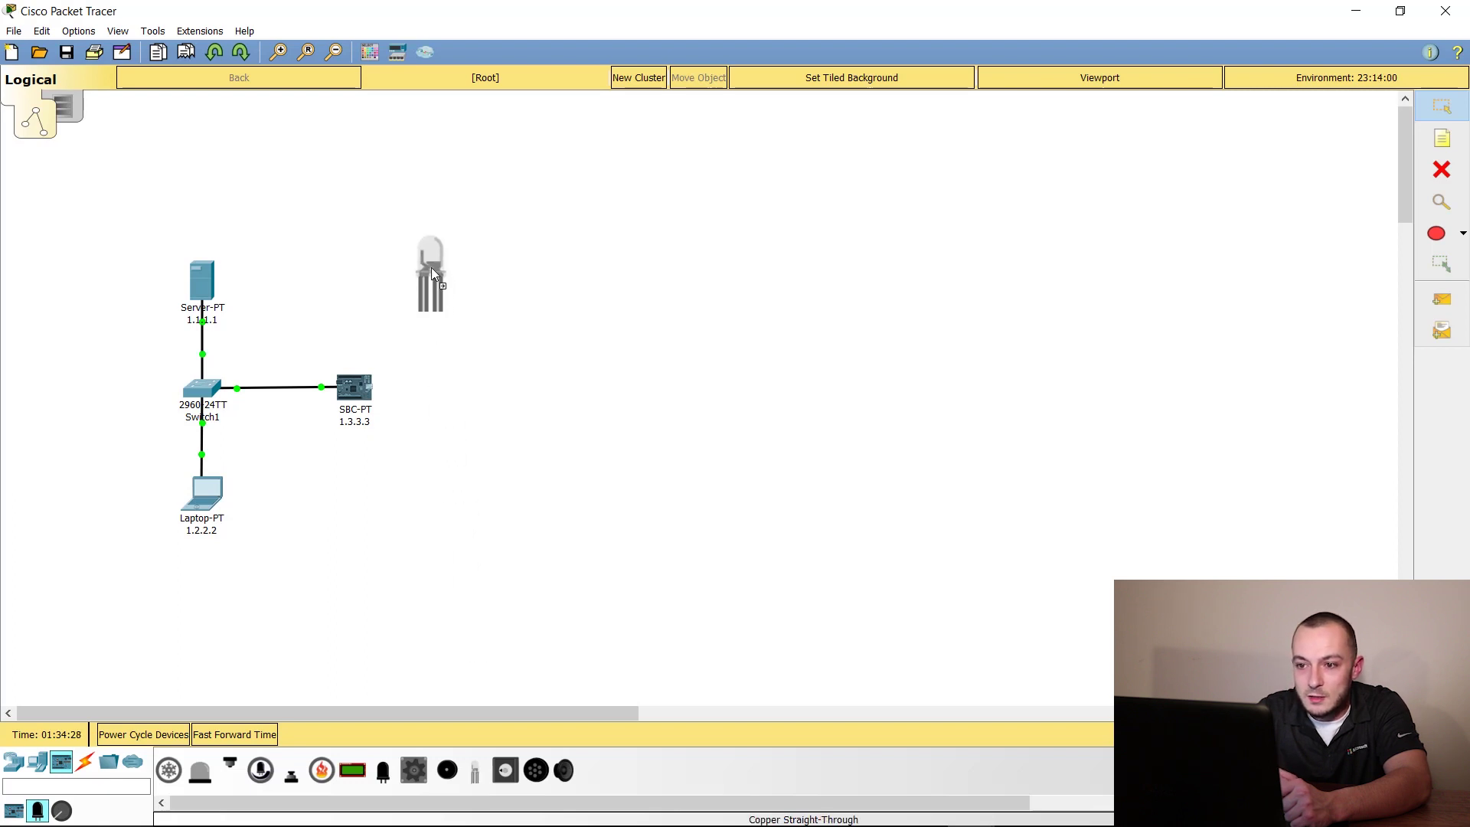
{"action": "left_click_drag", "start_coordinate": [449, 255], "coordinate": [449, 255]}
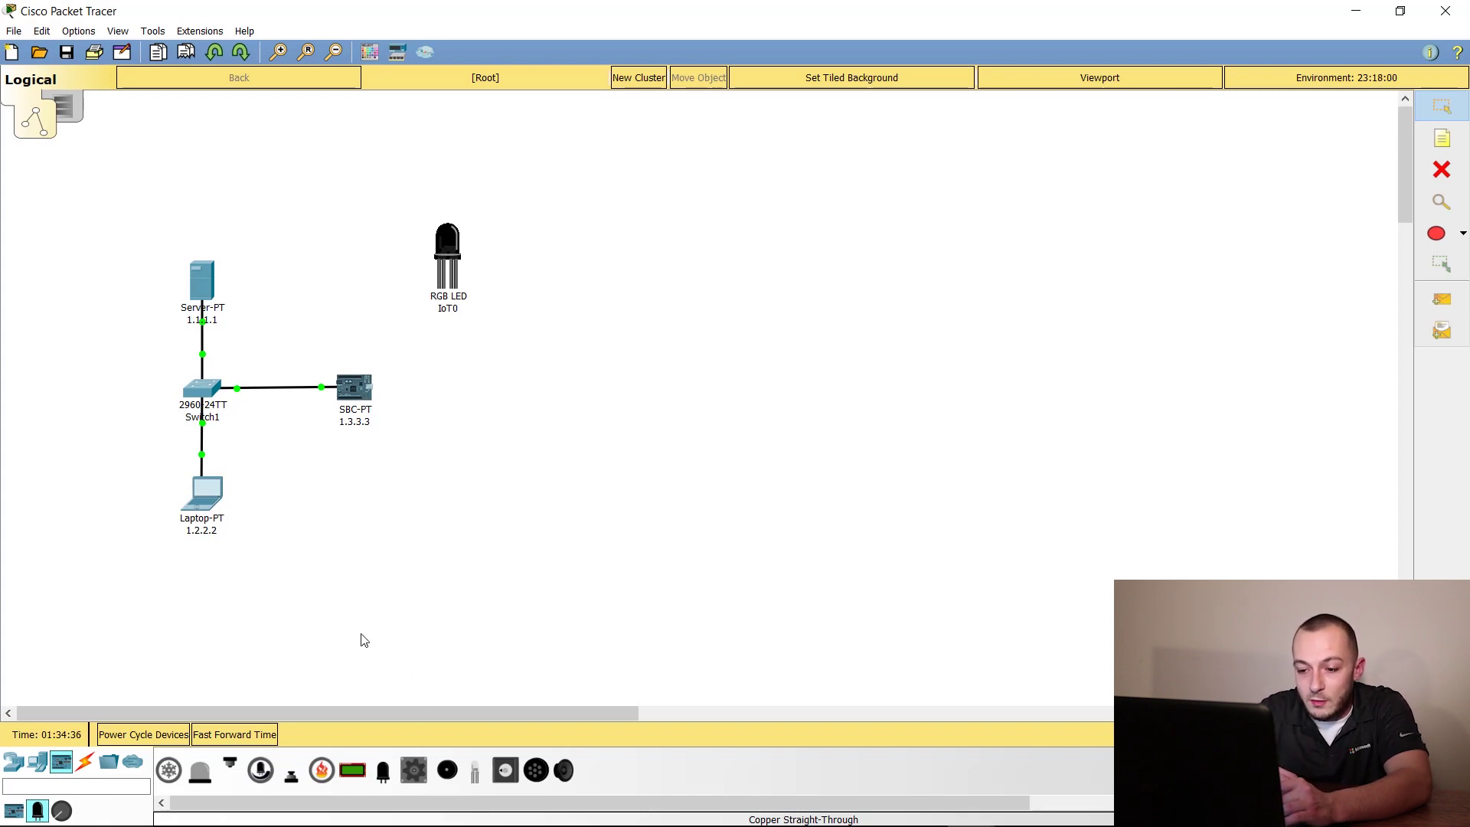
{"action": "left_click", "coordinate": [61, 810]}
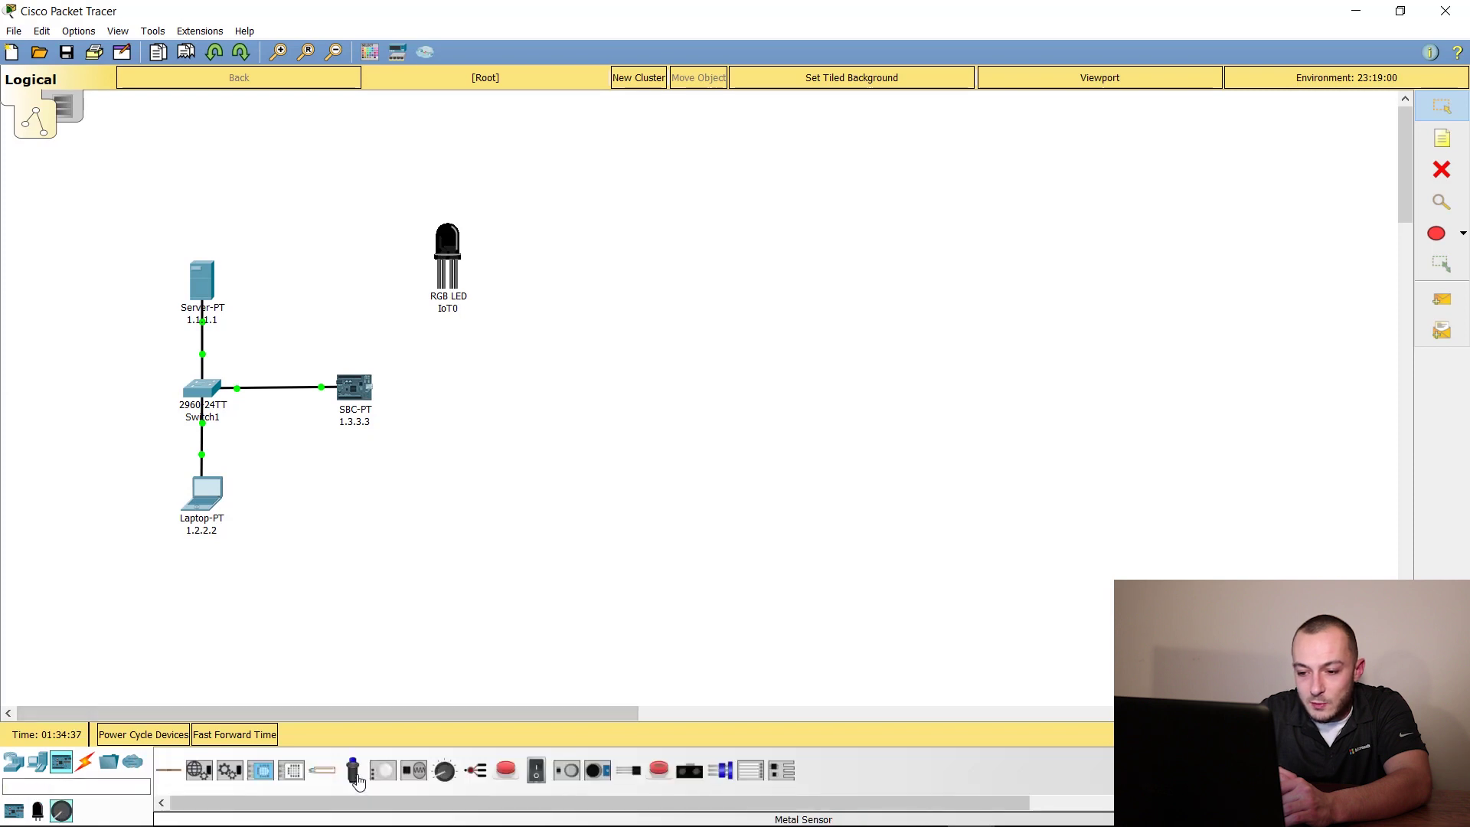
{"action": "left_click_drag", "start_coordinate": [379, 781], "coordinate": [458, 527]}
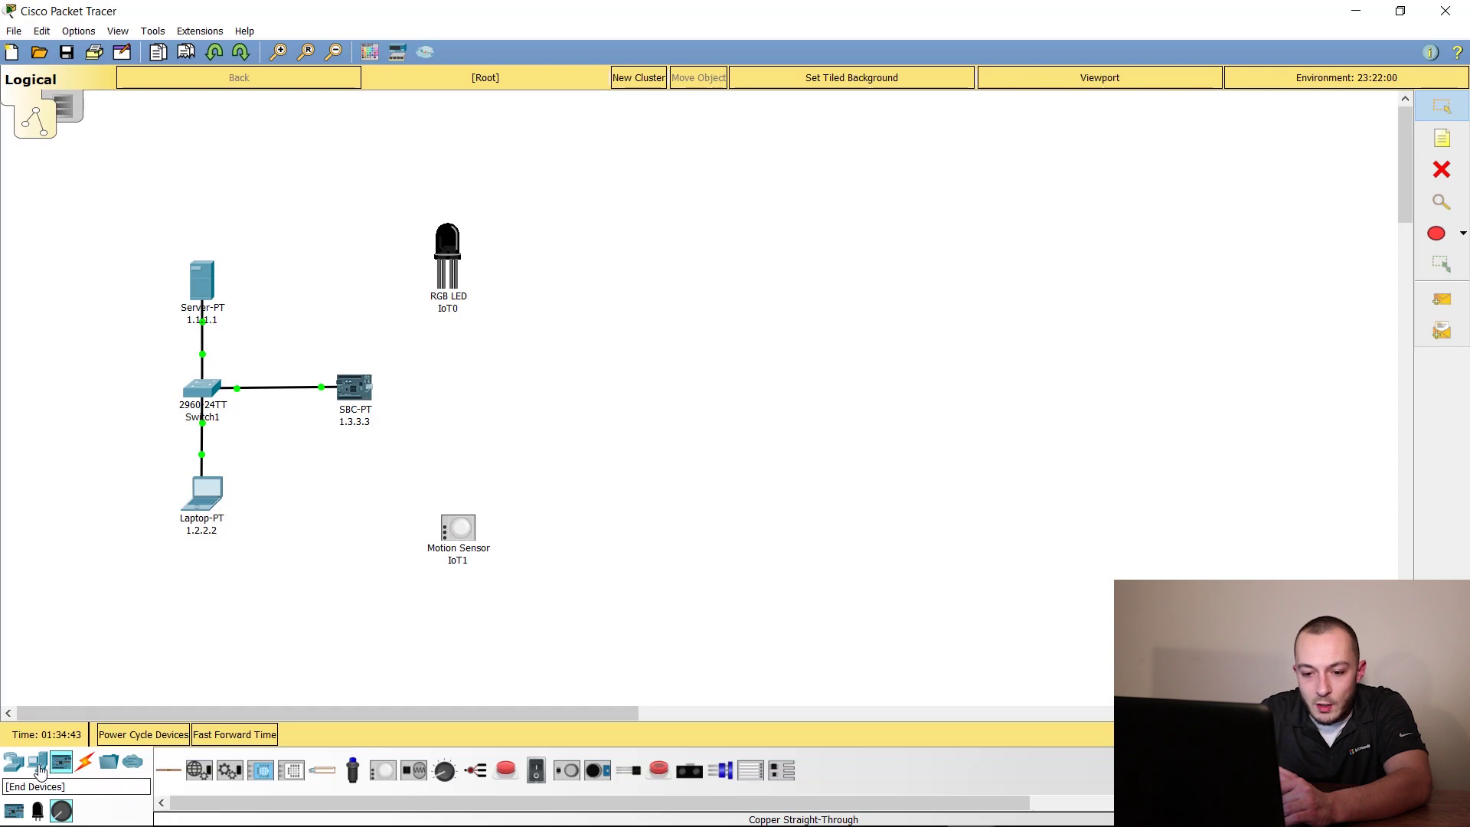
Add a door to the right of the SBC and a light above the door
{"action": "left_click", "coordinate": [38, 766]}
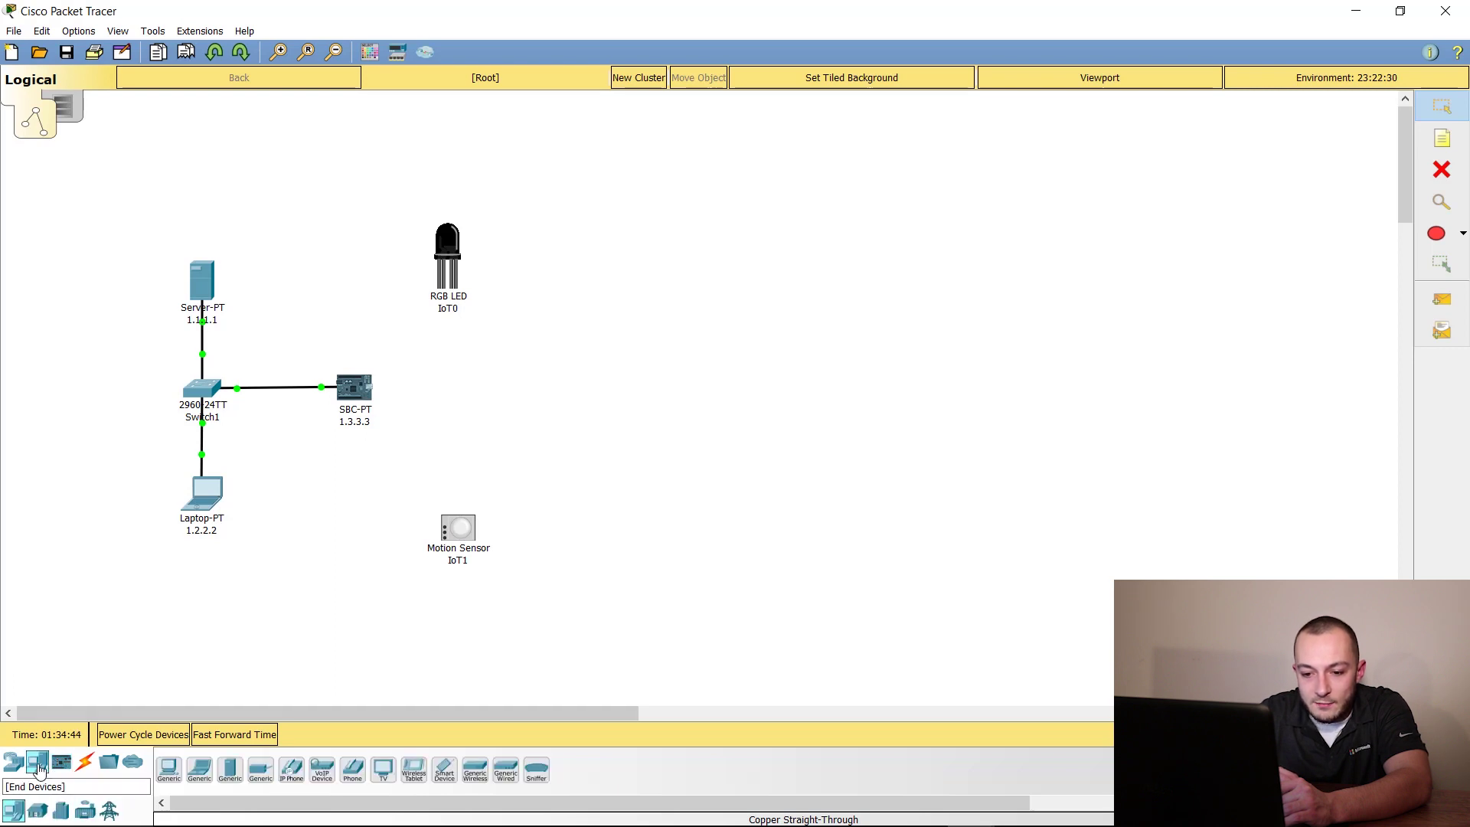
{"action": "left_click", "coordinate": [37, 810]}
{"action": "left_click_drag", "start_coordinate": [383, 769], "coordinate": [504, 382]}
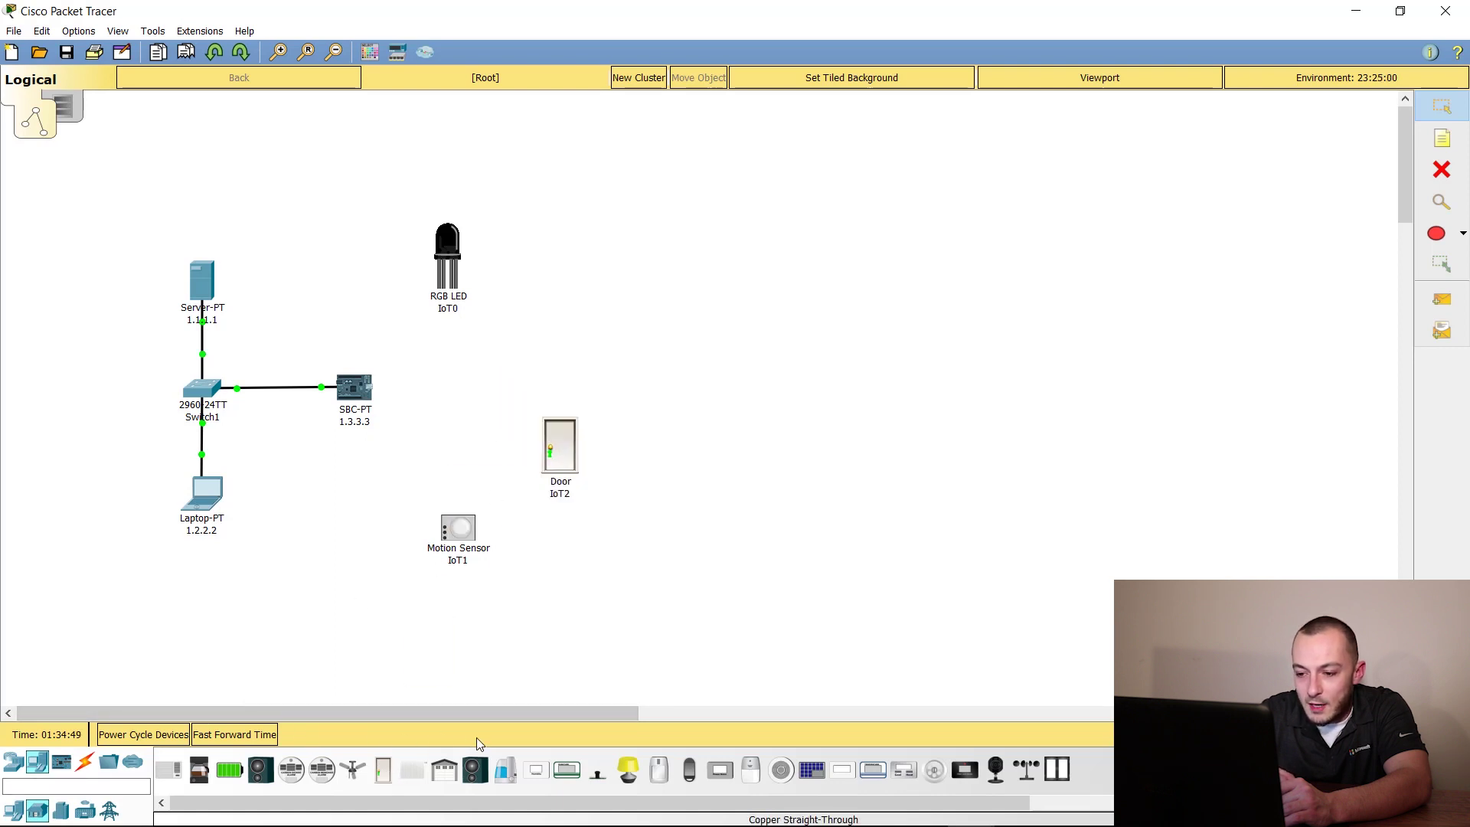
{"action": "left_click", "coordinate": [628, 770]}
{"action": "left_click", "coordinate": [553, 323]}
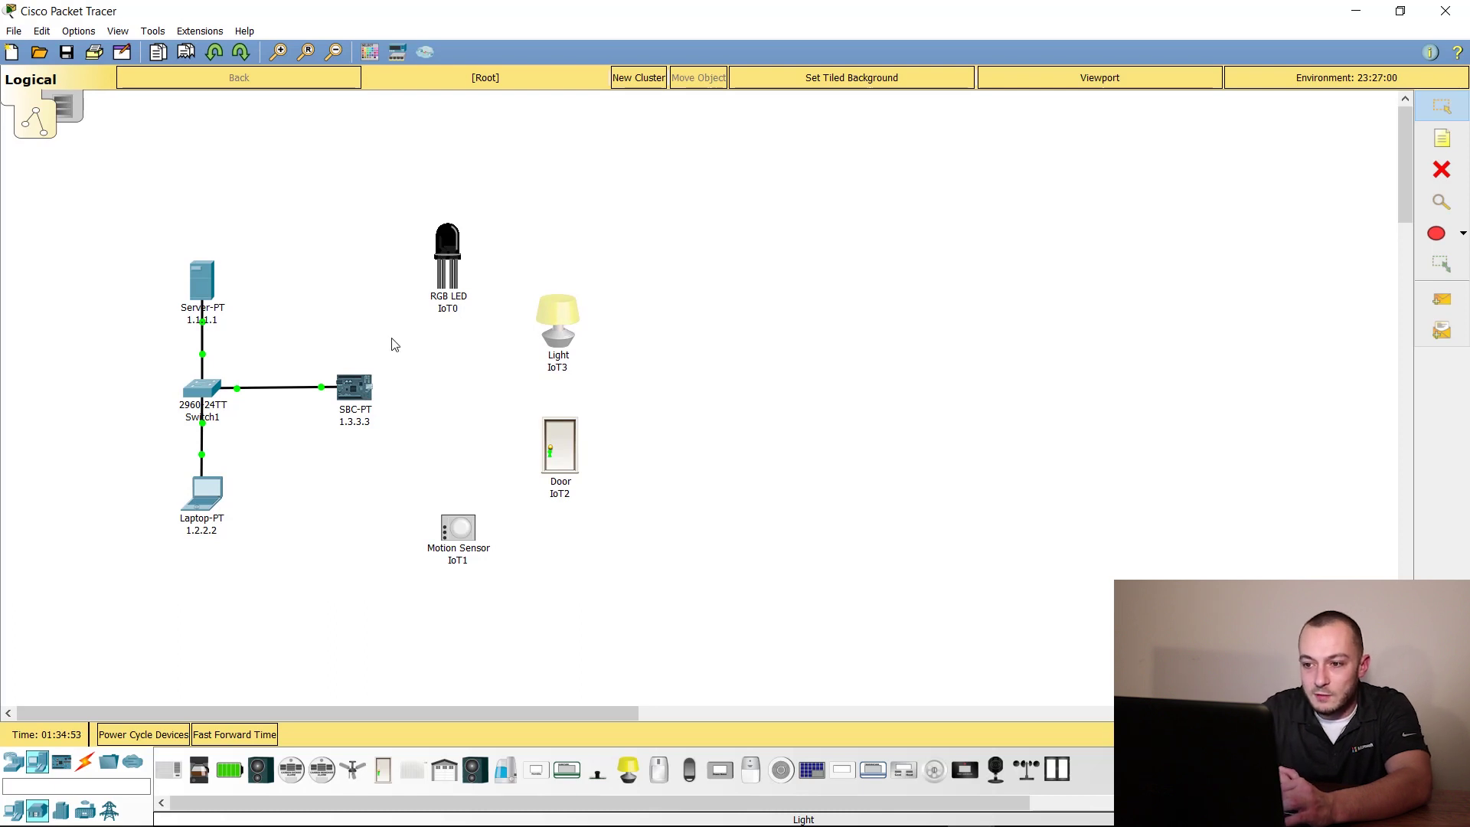
{"action": "left_click", "coordinate": [450, 310]}
Rename the RGB LED to 'Door Indicator' and the light to 'Motion Lights'
{"action": "left_click_drag", "start_coordinate": [448, 309], "coordinate": [403, 306]}
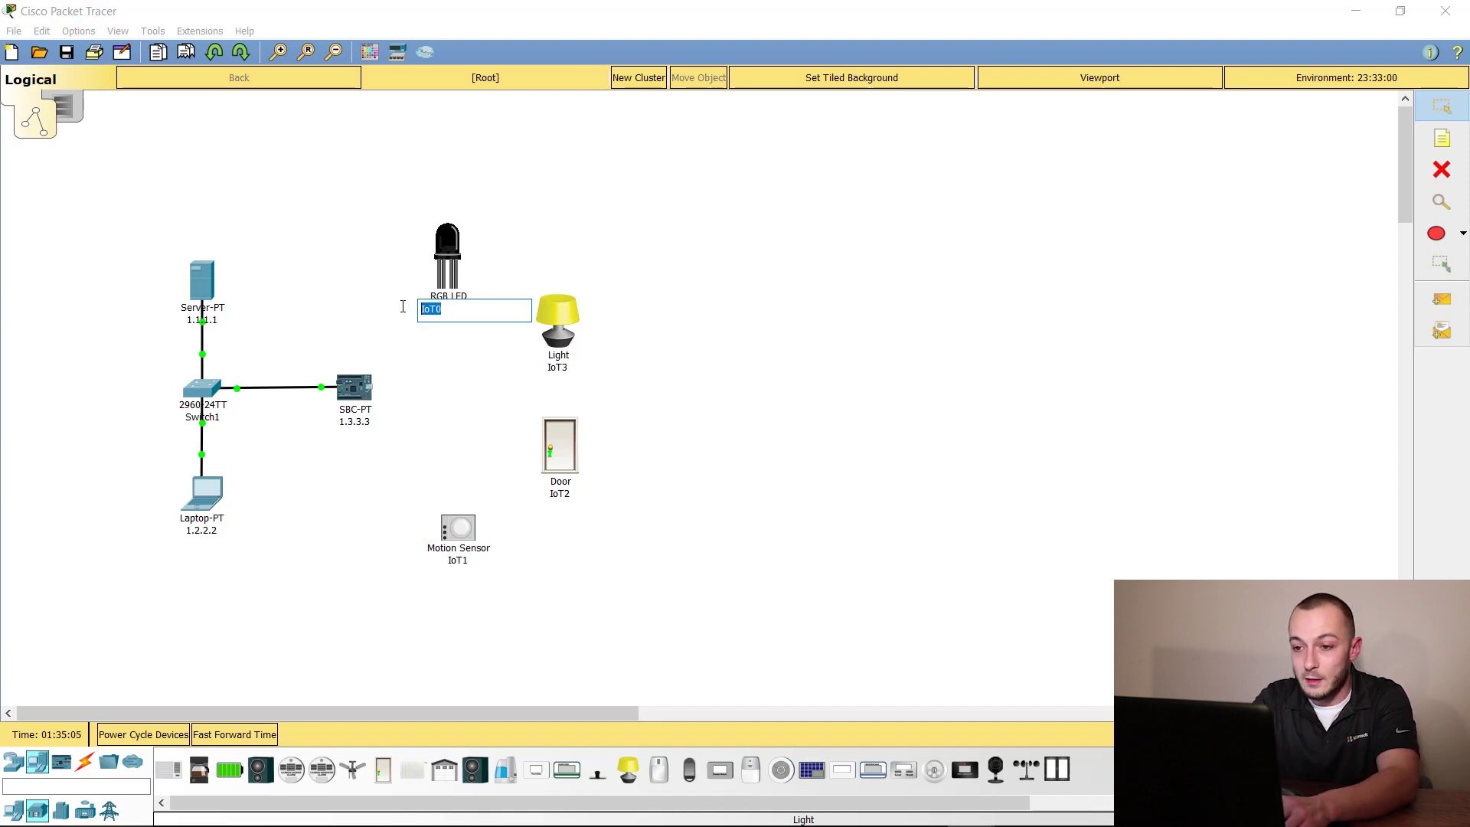
{"action": "type", "text": "Do"}
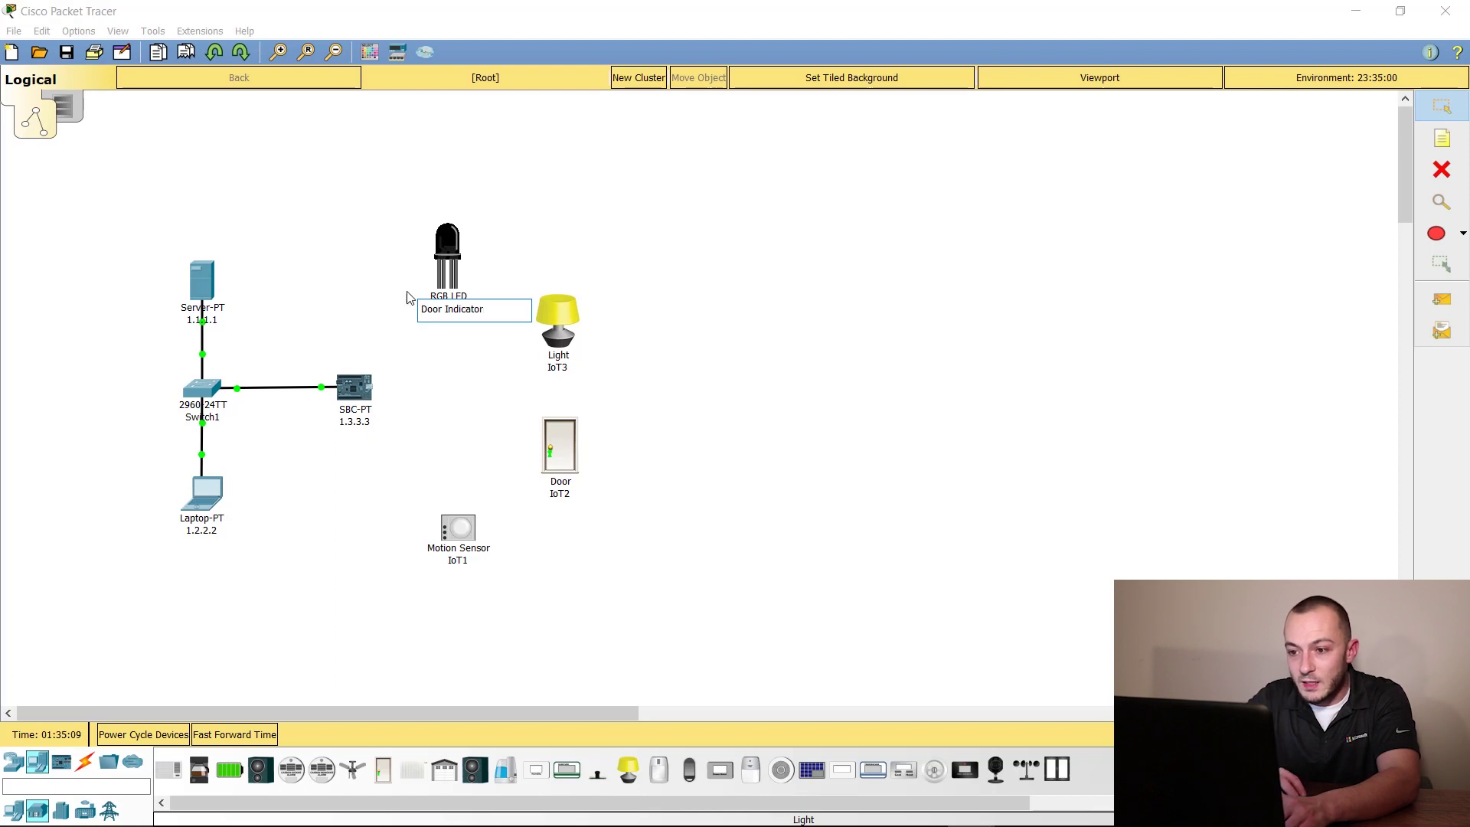
{"action": "type", "text": "or Indicator"}
{"action": "left_click", "coordinate": [563, 383]}
{"action": "left_click", "coordinate": [558, 369]}
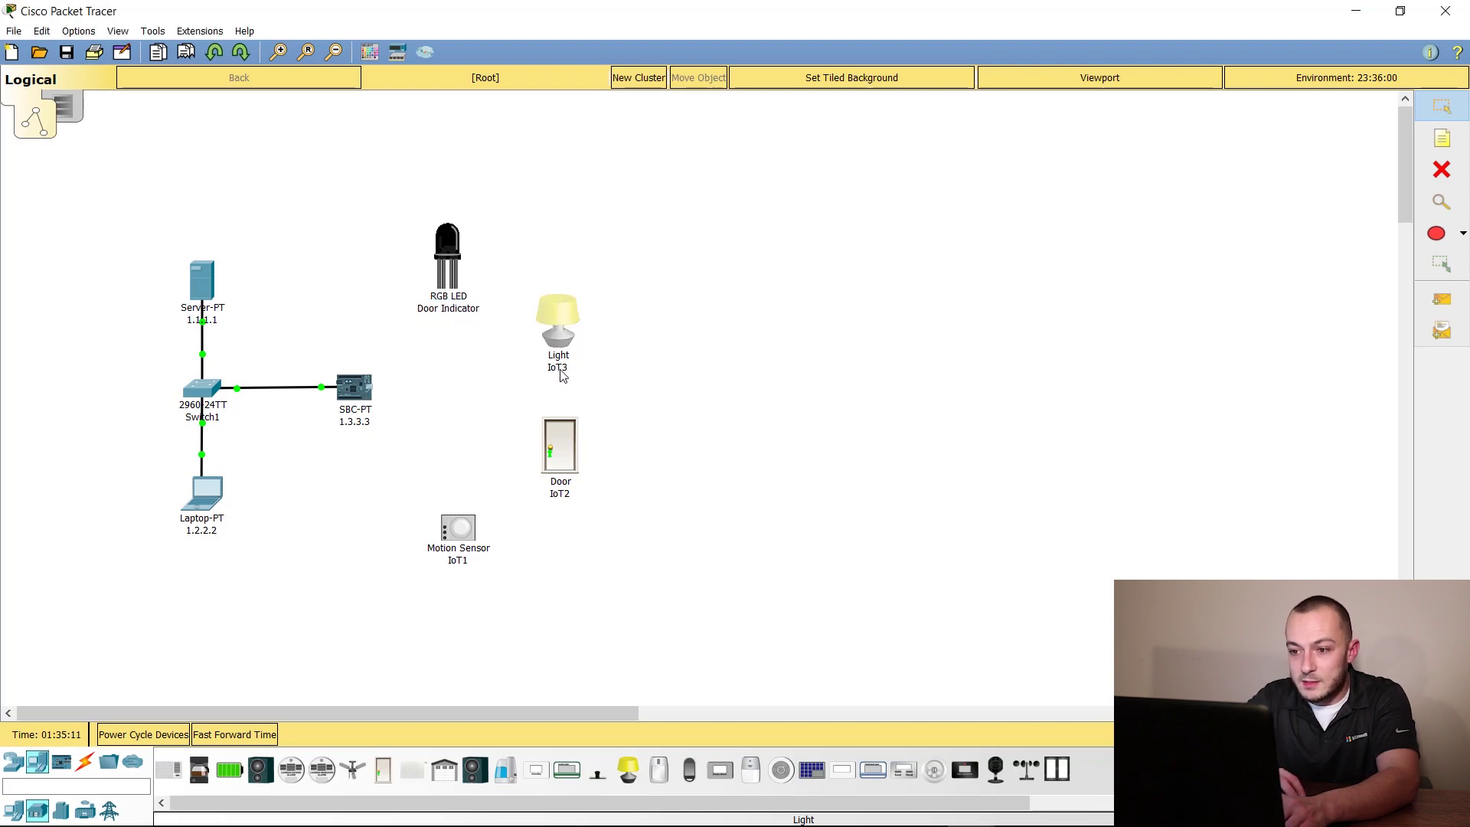
{"action": "type", "text": "Mo"}
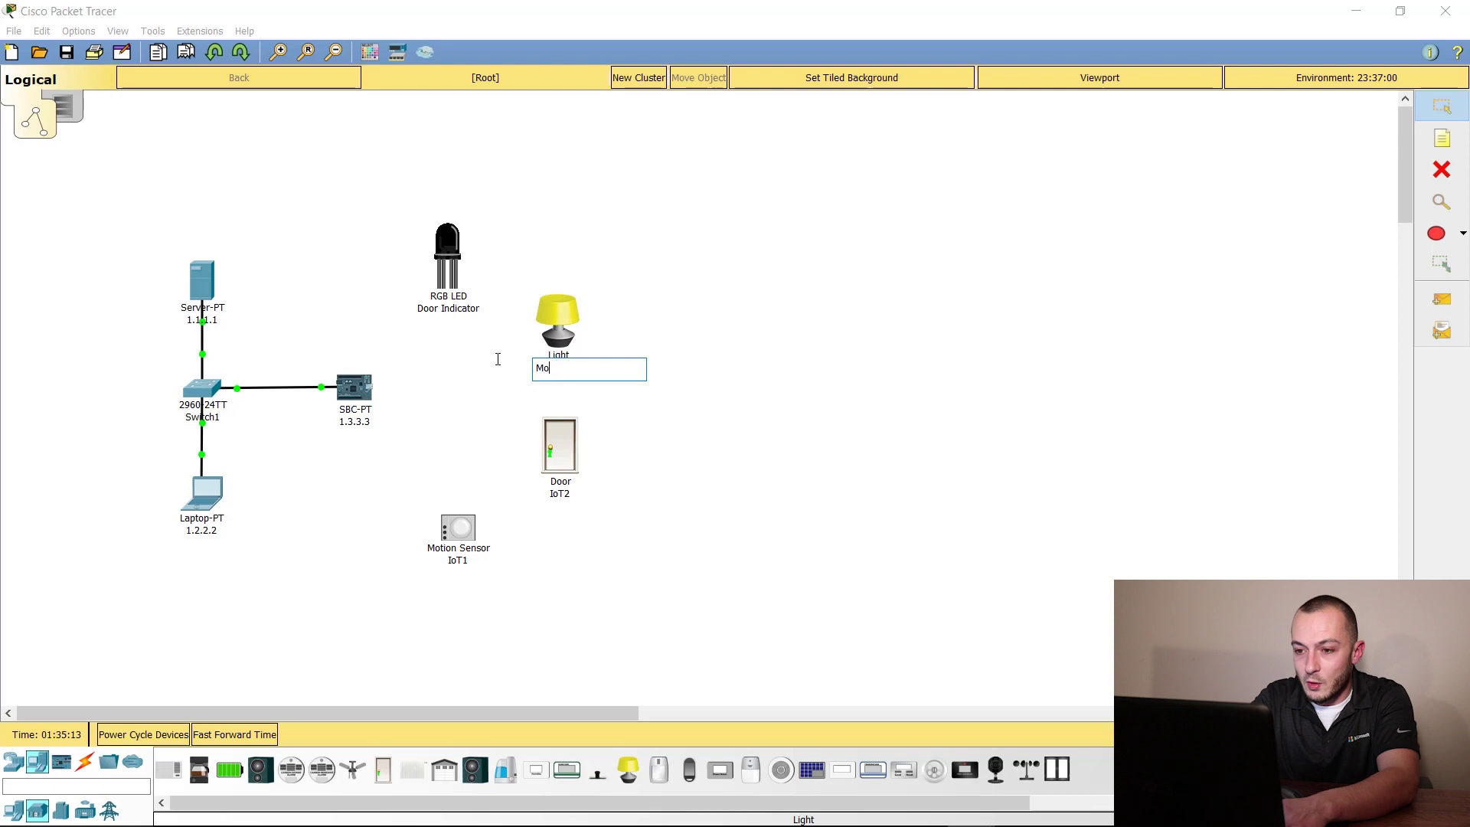
{"action": "type", "text": "tion Lights"}
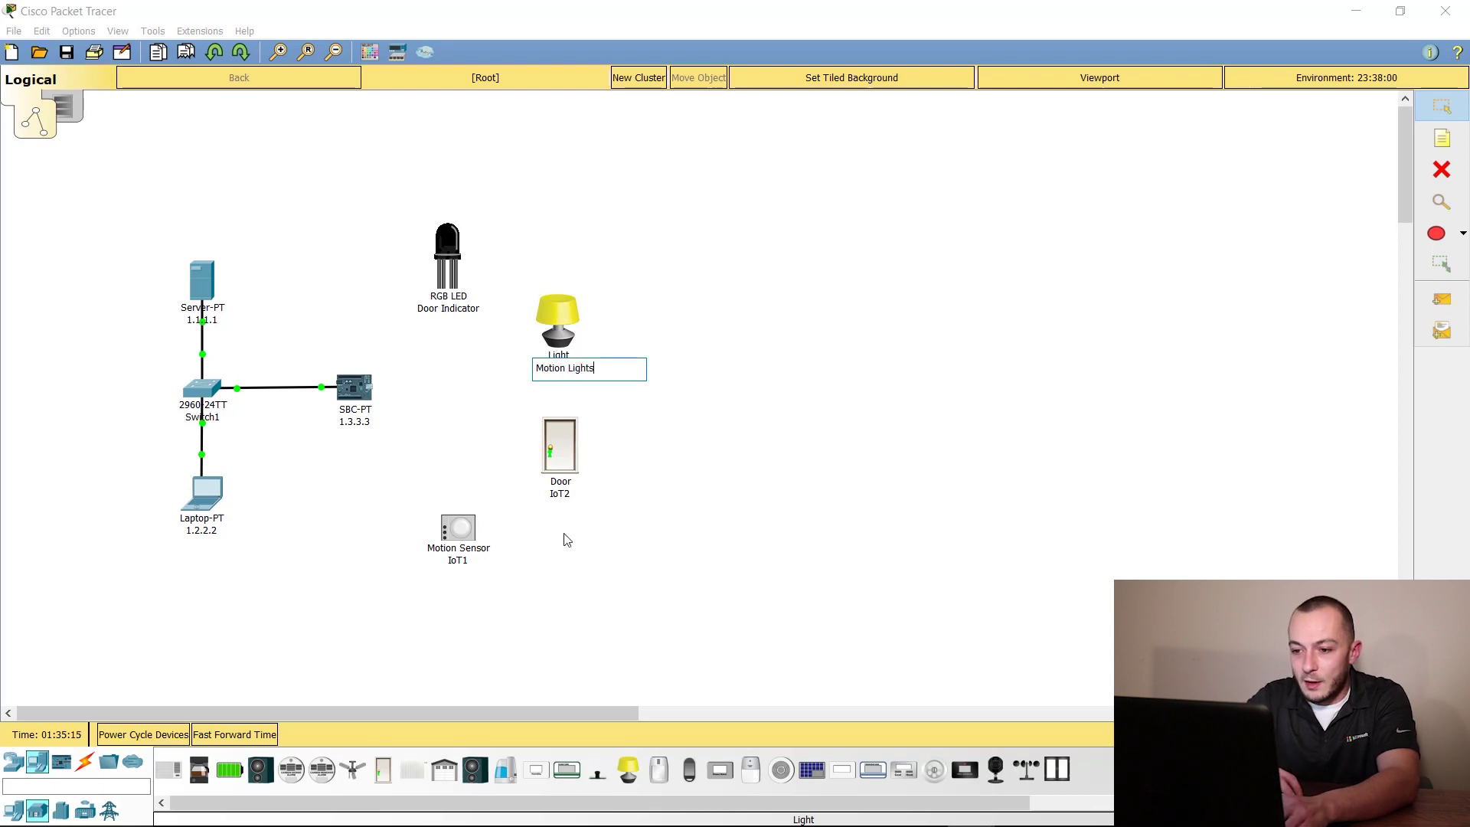
{"action": "left_click", "coordinate": [563, 534]}
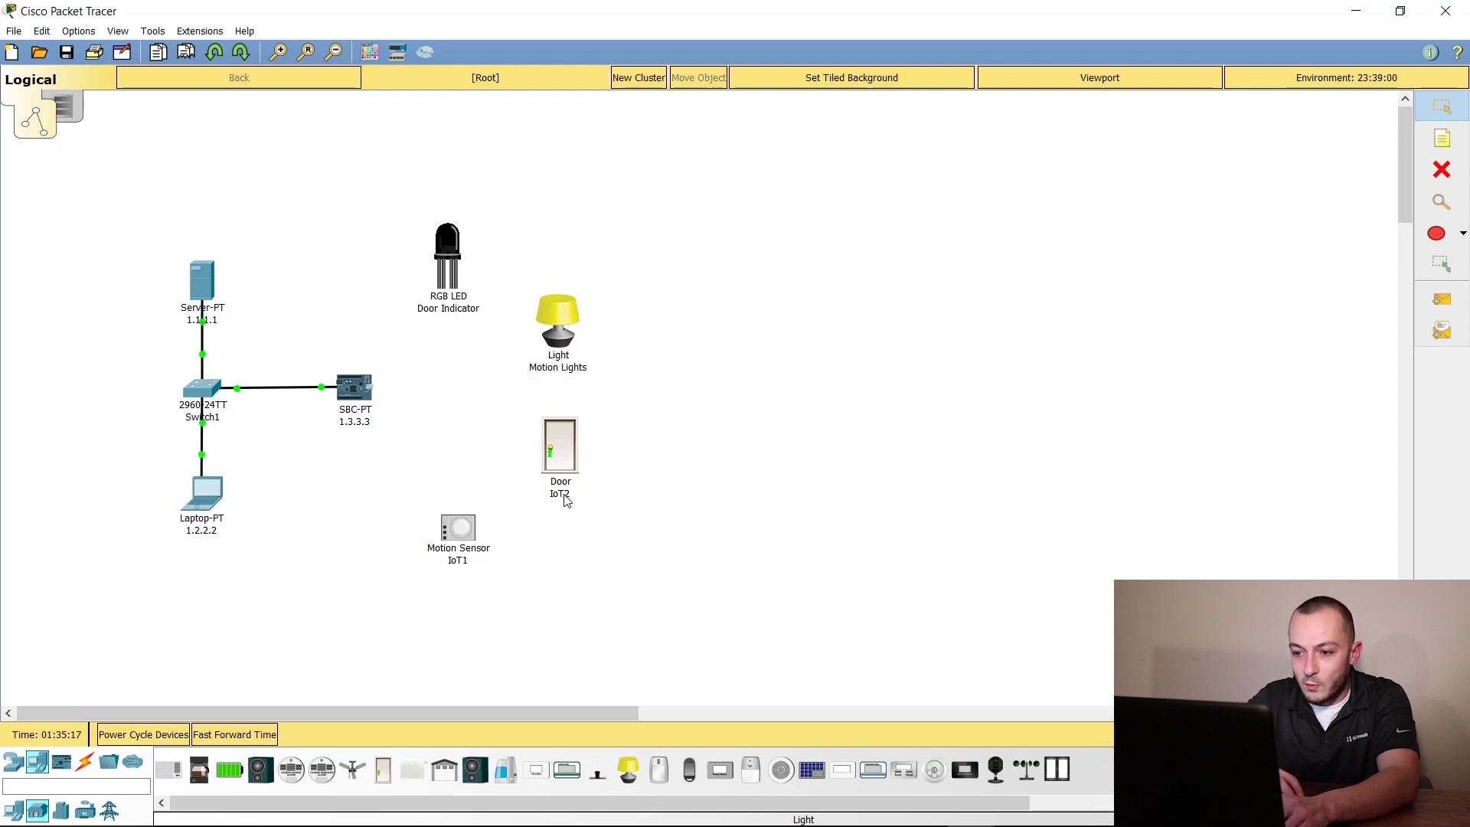
Rename the door to 'Motion Door' and clear the motion sensor's IoT1 name
{"action": "left_click", "coordinate": [562, 495]}
{"action": "type", "text": "Motion Door"}
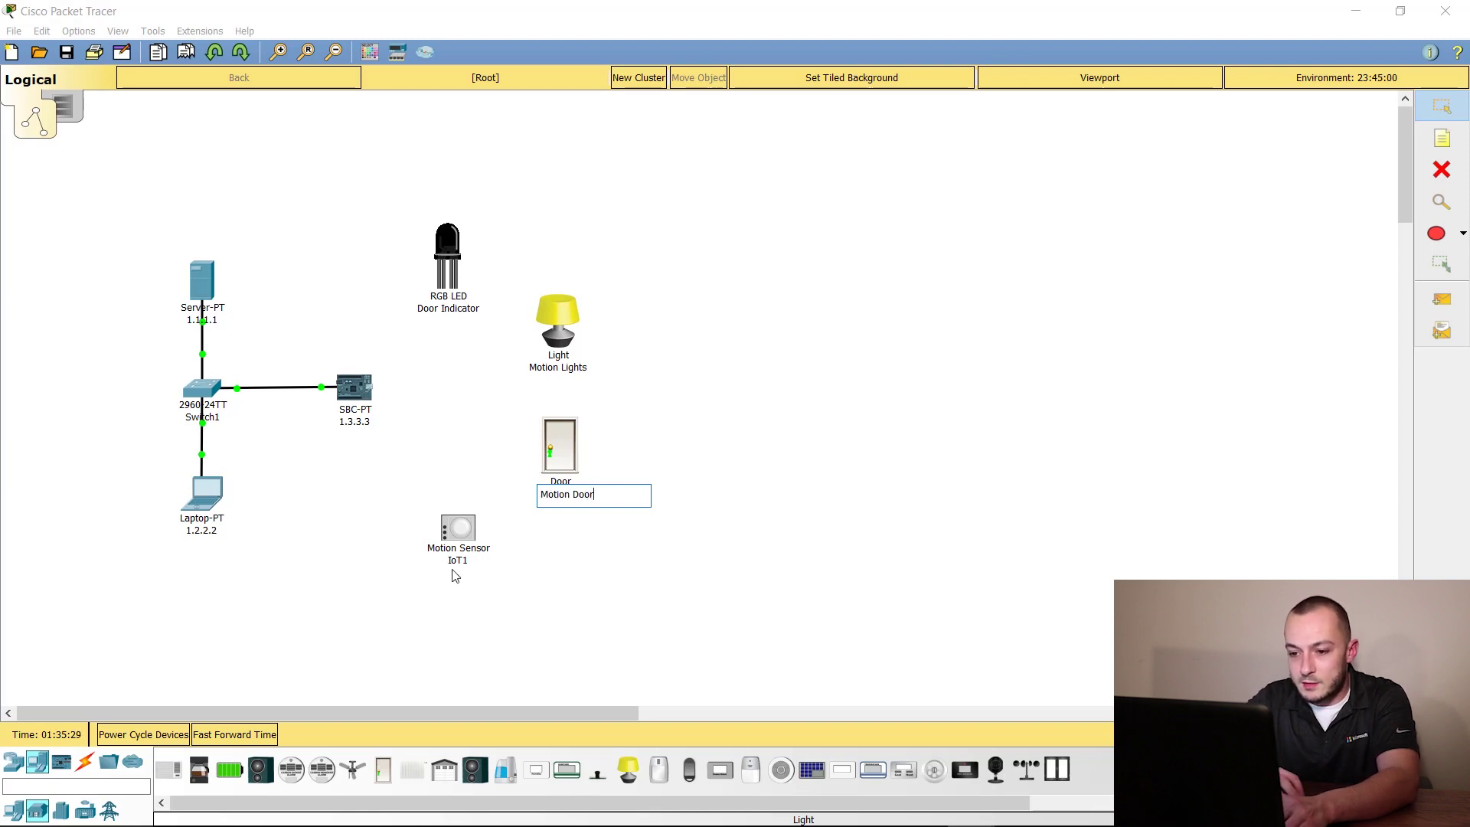
{"action": "left_click", "coordinate": [456, 574]}
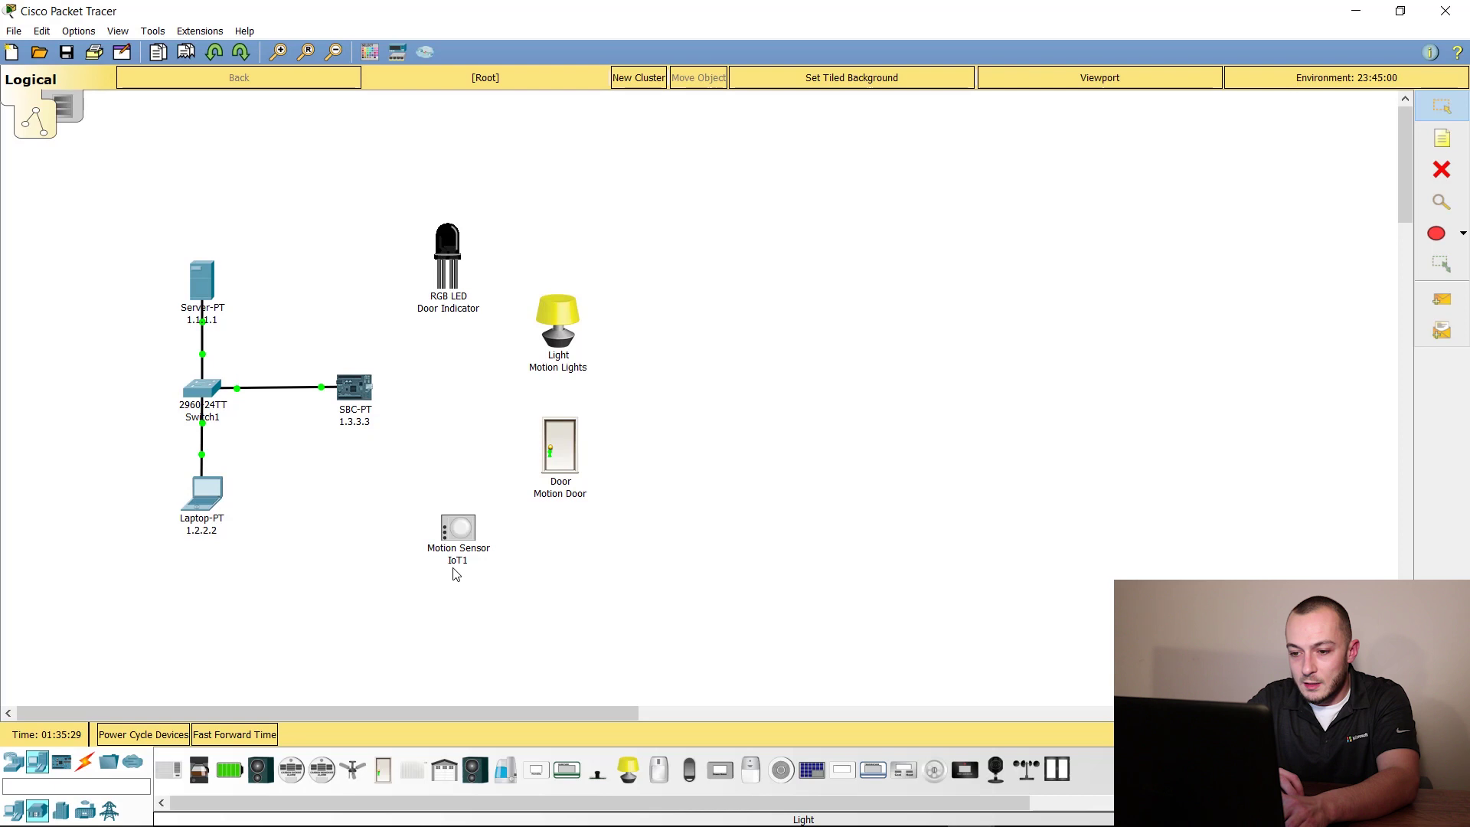
{"action": "left_click", "coordinate": [457, 560]}
{"action": "left_click_drag", "start_coordinate": [461, 561], "coordinate": [450, 561]}
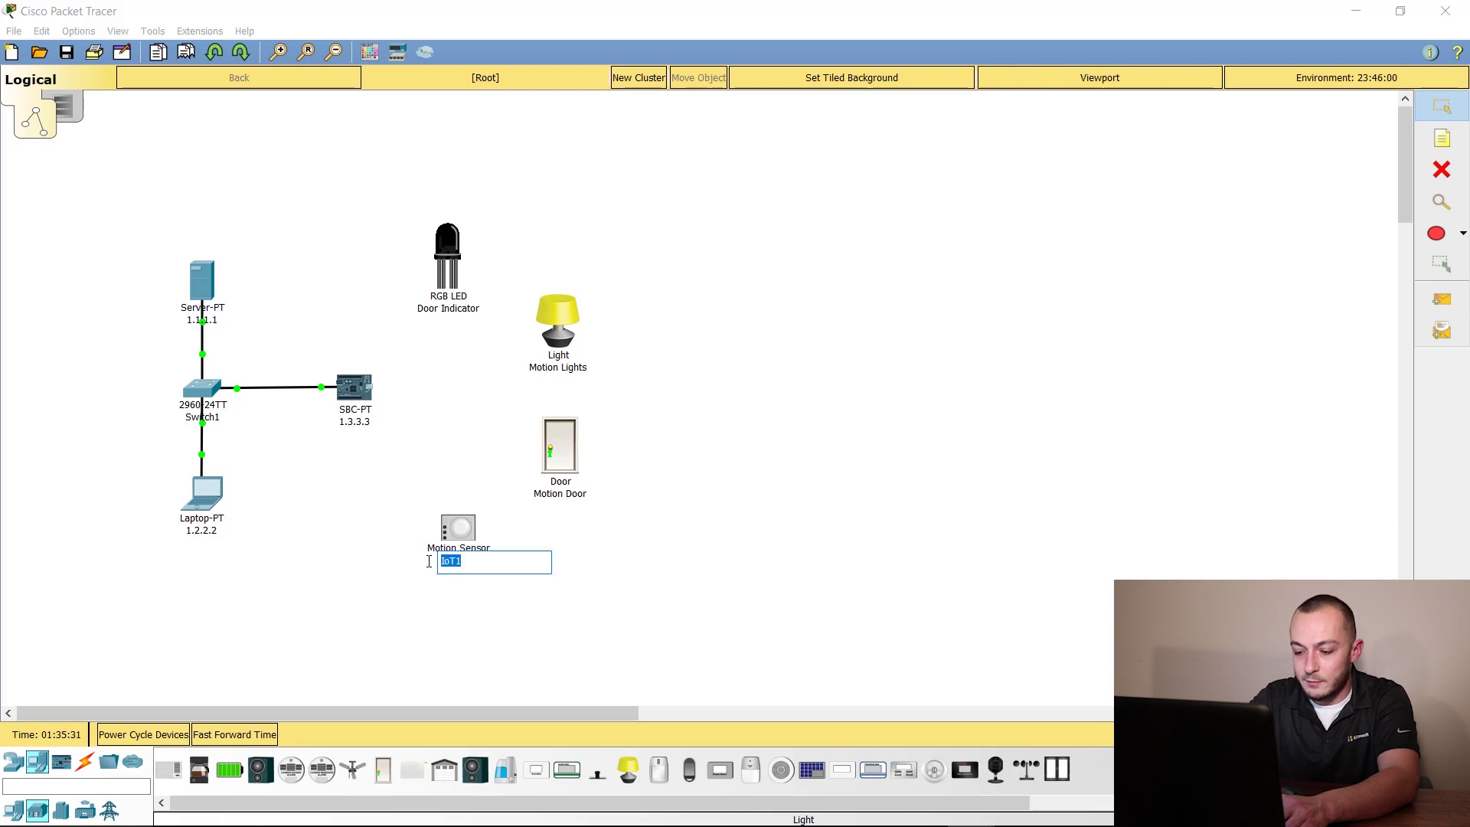
{"action": "key", "text": "BackSpace"}
{"action": "left_click", "coordinate": [427, 595]}
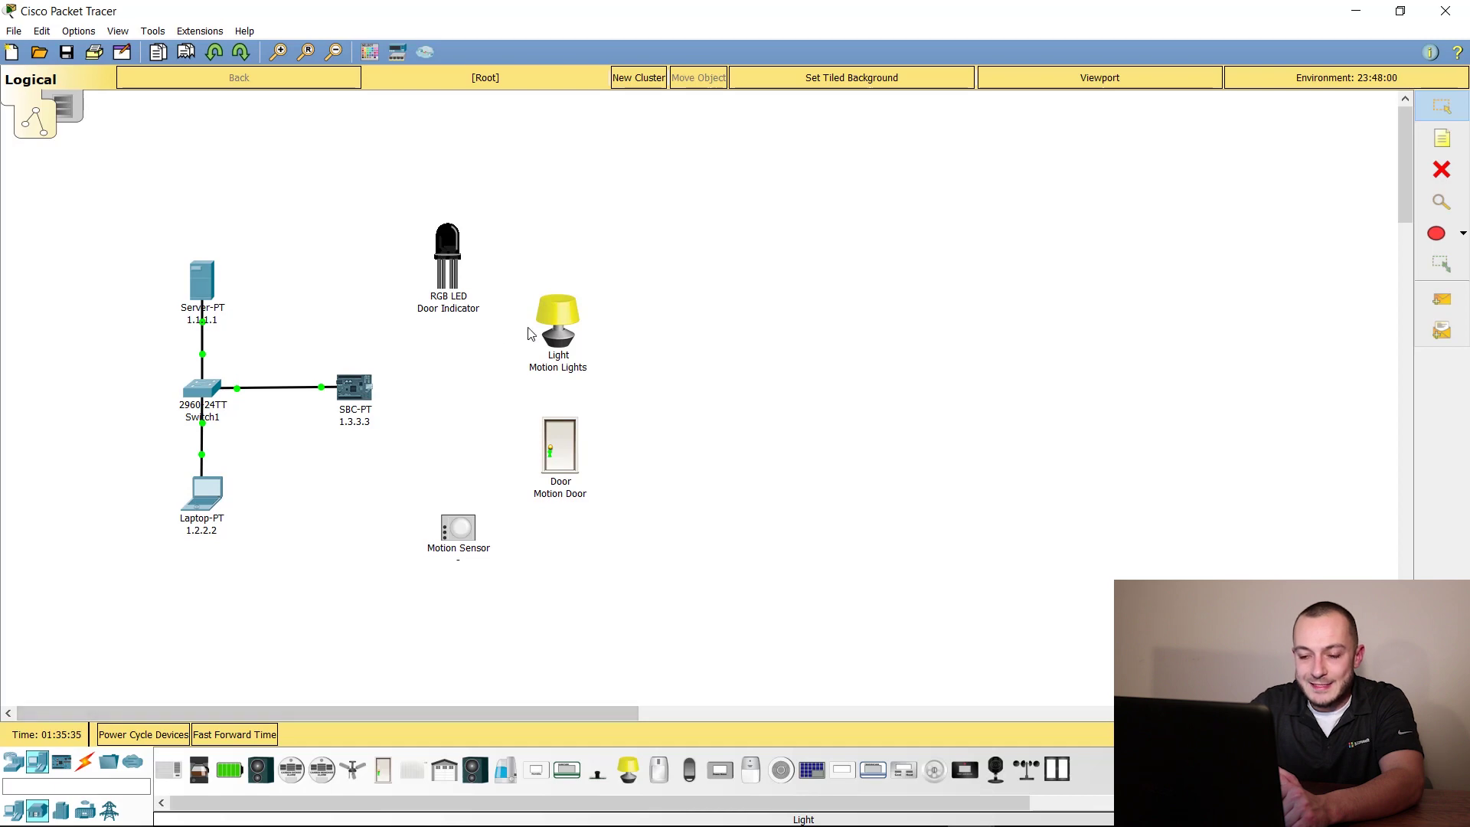
Connect SBC port D0 to the motion sensor with an IoT custom cable
{"action": "left_click", "coordinate": [84, 761]}
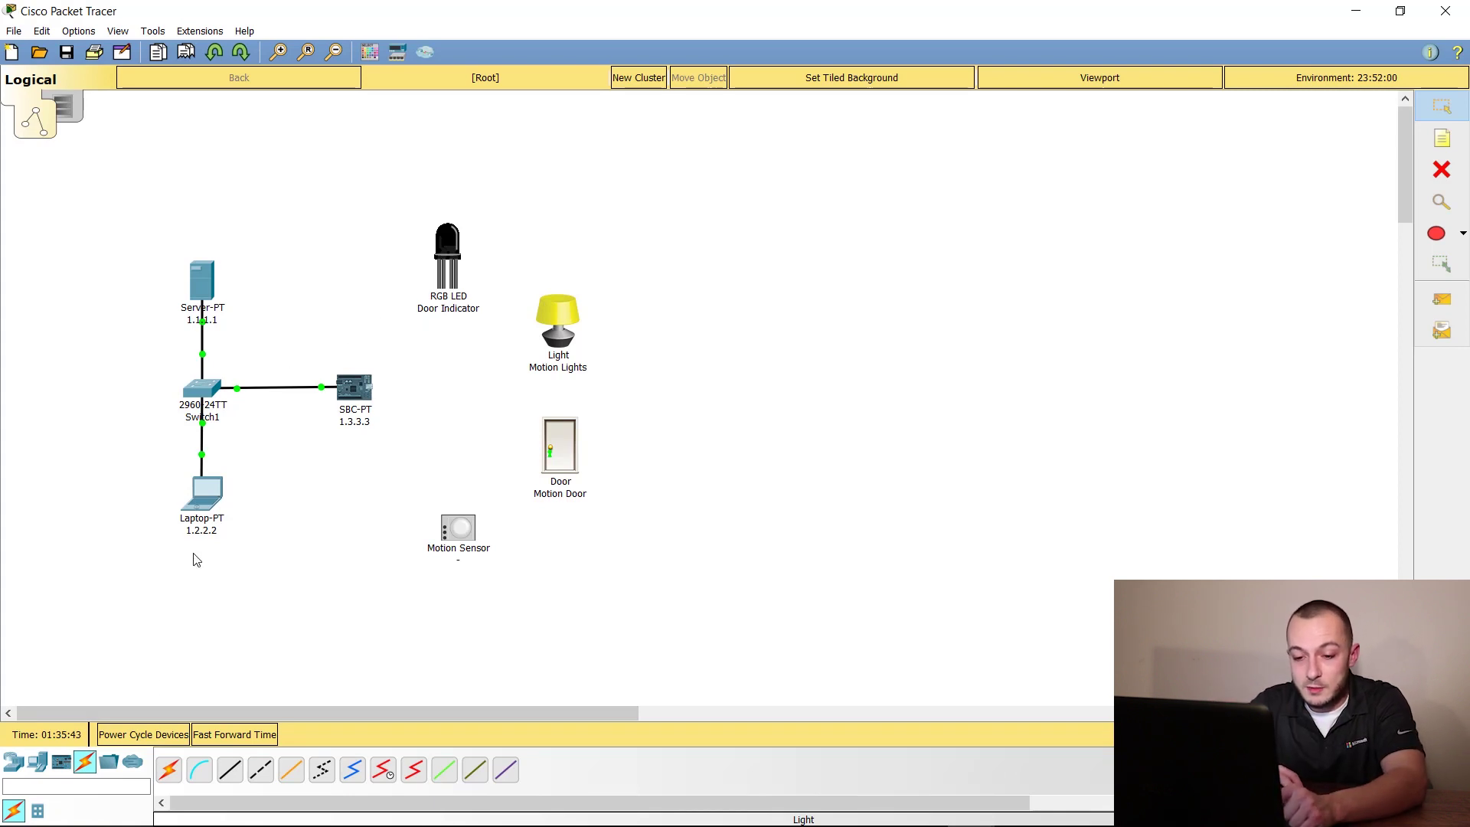
{"action": "left_click", "coordinate": [478, 772]}
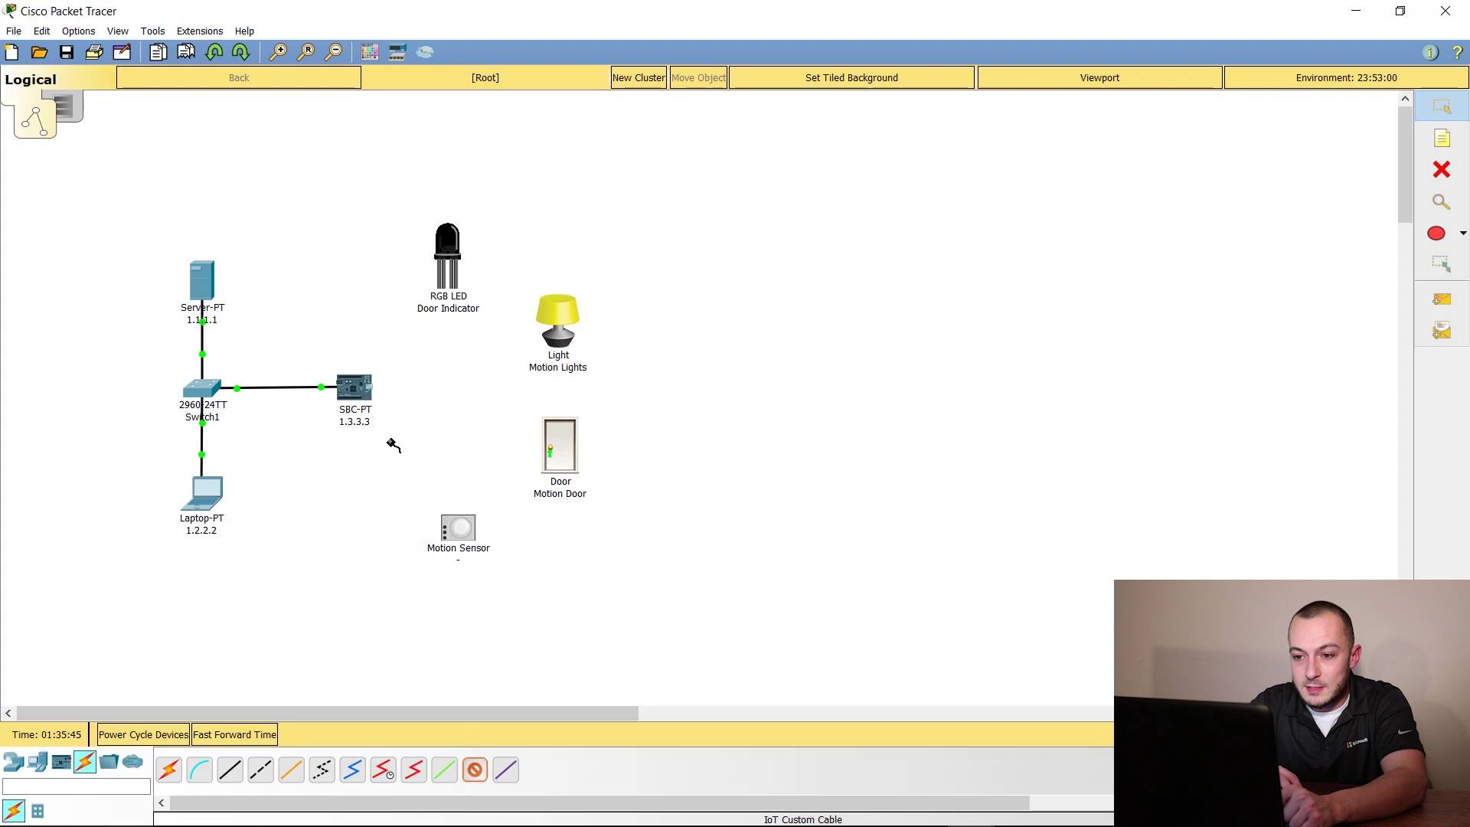
{"action": "left_click", "coordinate": [360, 391]}
{"action": "left_click", "coordinate": [393, 442]}
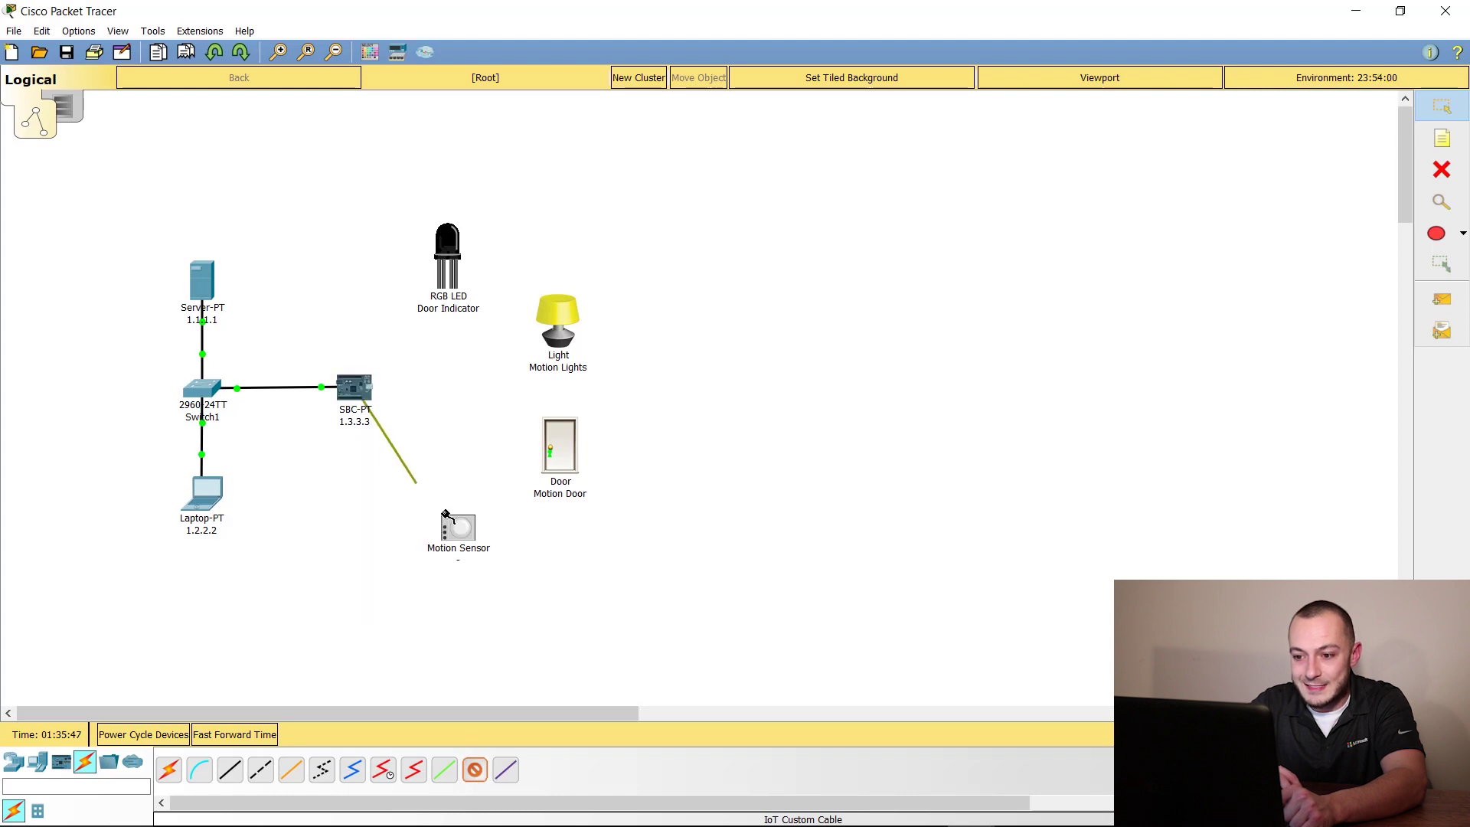
{"action": "left_click", "coordinate": [459, 527]}
{"action": "left_click", "coordinate": [468, 536]}
Wire two SBC pins, including D2, to the RGB LED's A0 and A1 ports
{"action": "left_click", "coordinate": [475, 770]}
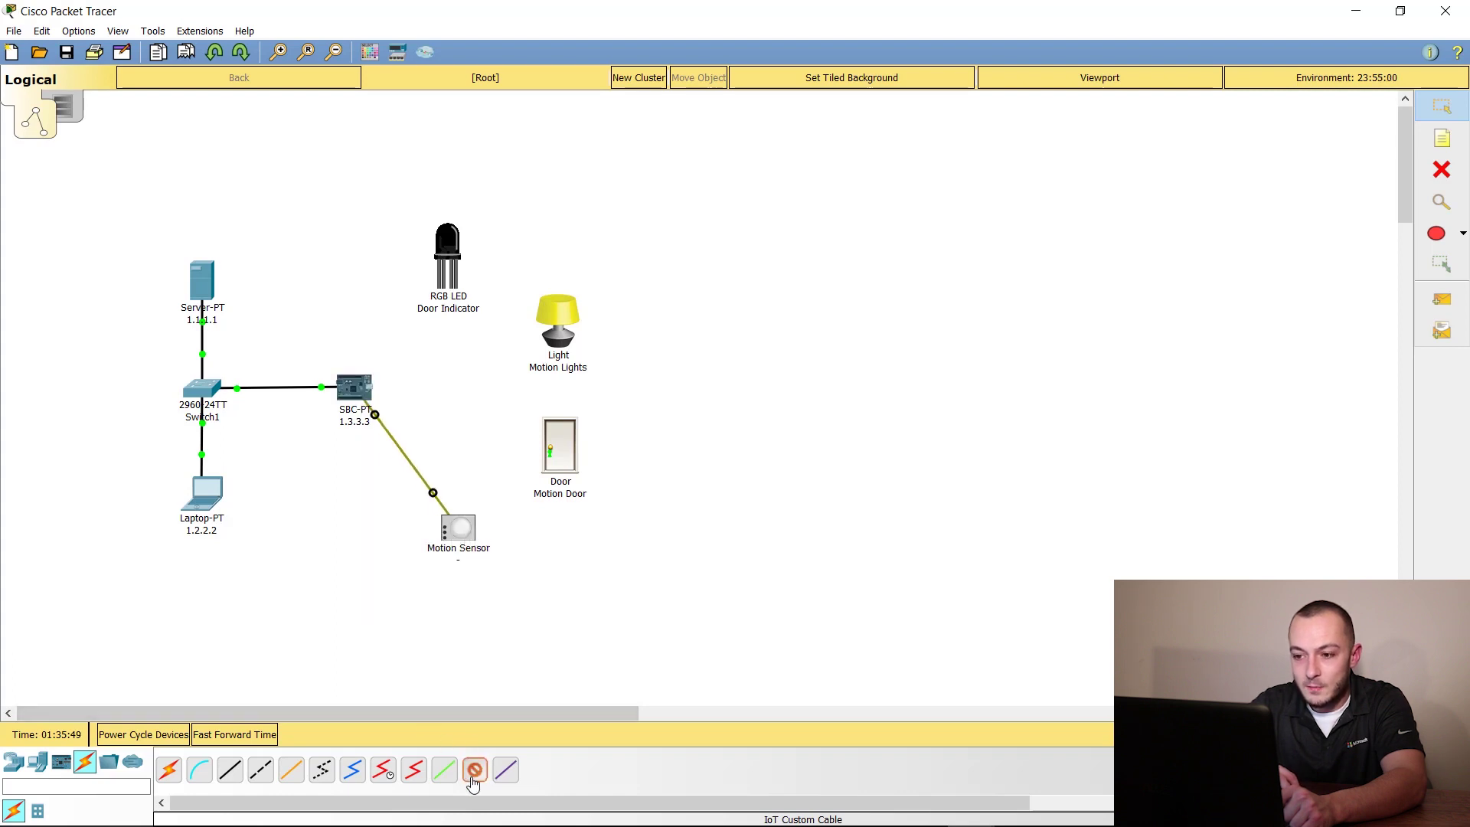
{"action": "left_click", "coordinate": [364, 393]}
{"action": "left_click", "coordinate": [395, 452]}
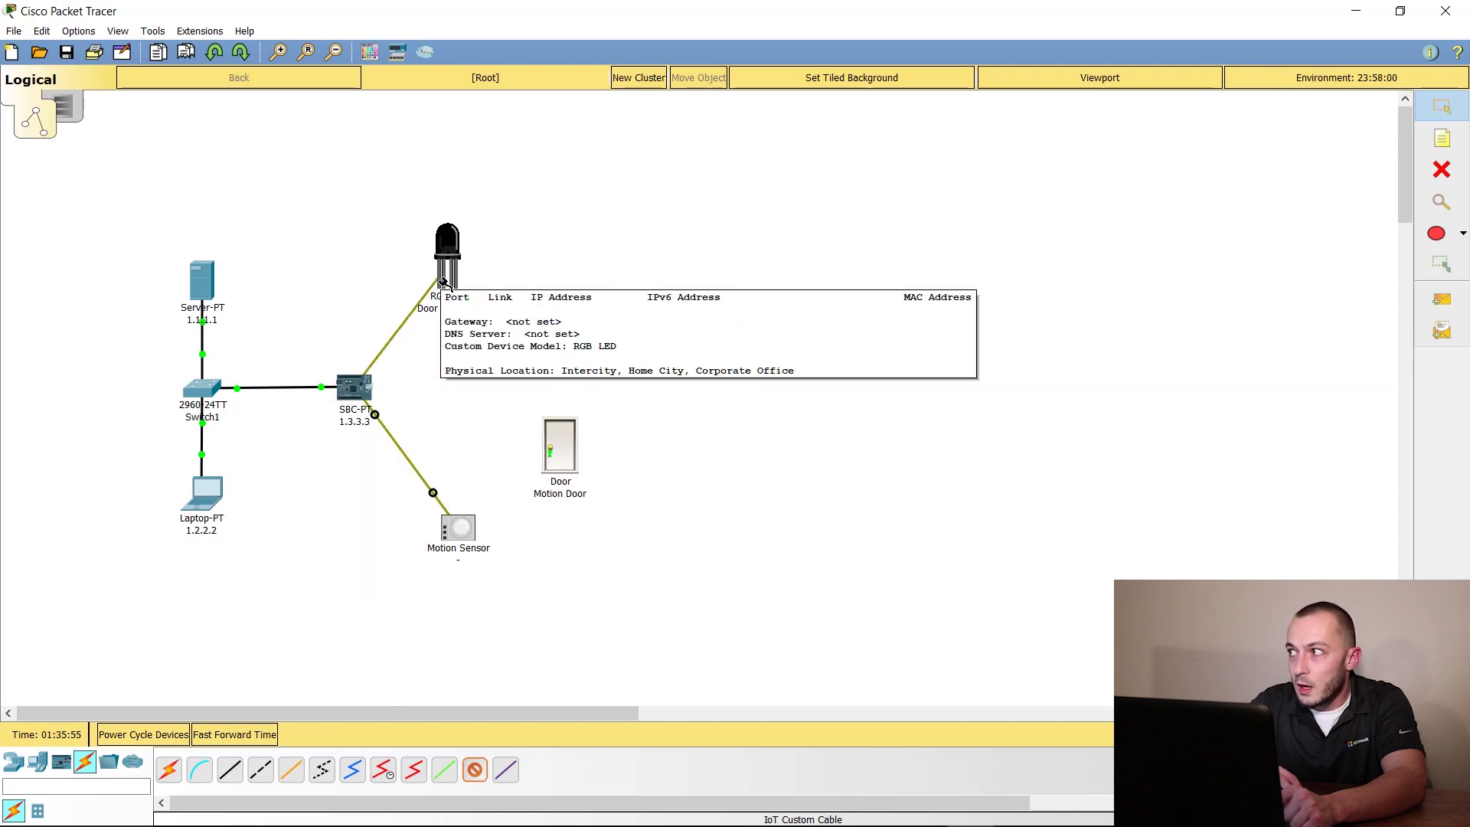
{"action": "left_click", "coordinate": [444, 283]}
{"action": "left_click", "coordinate": [457, 291]}
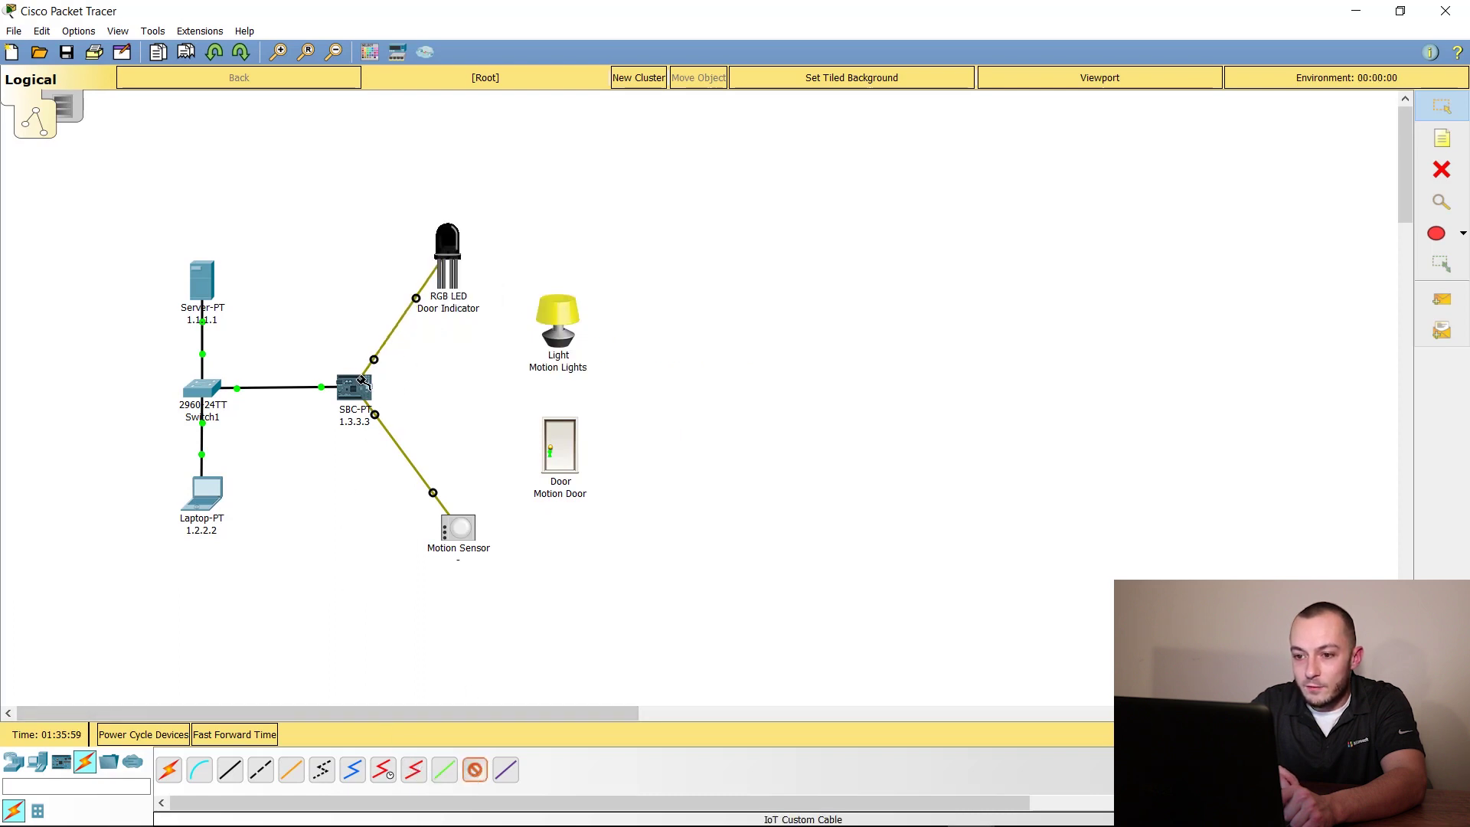
{"action": "left_click", "coordinate": [358, 383]}
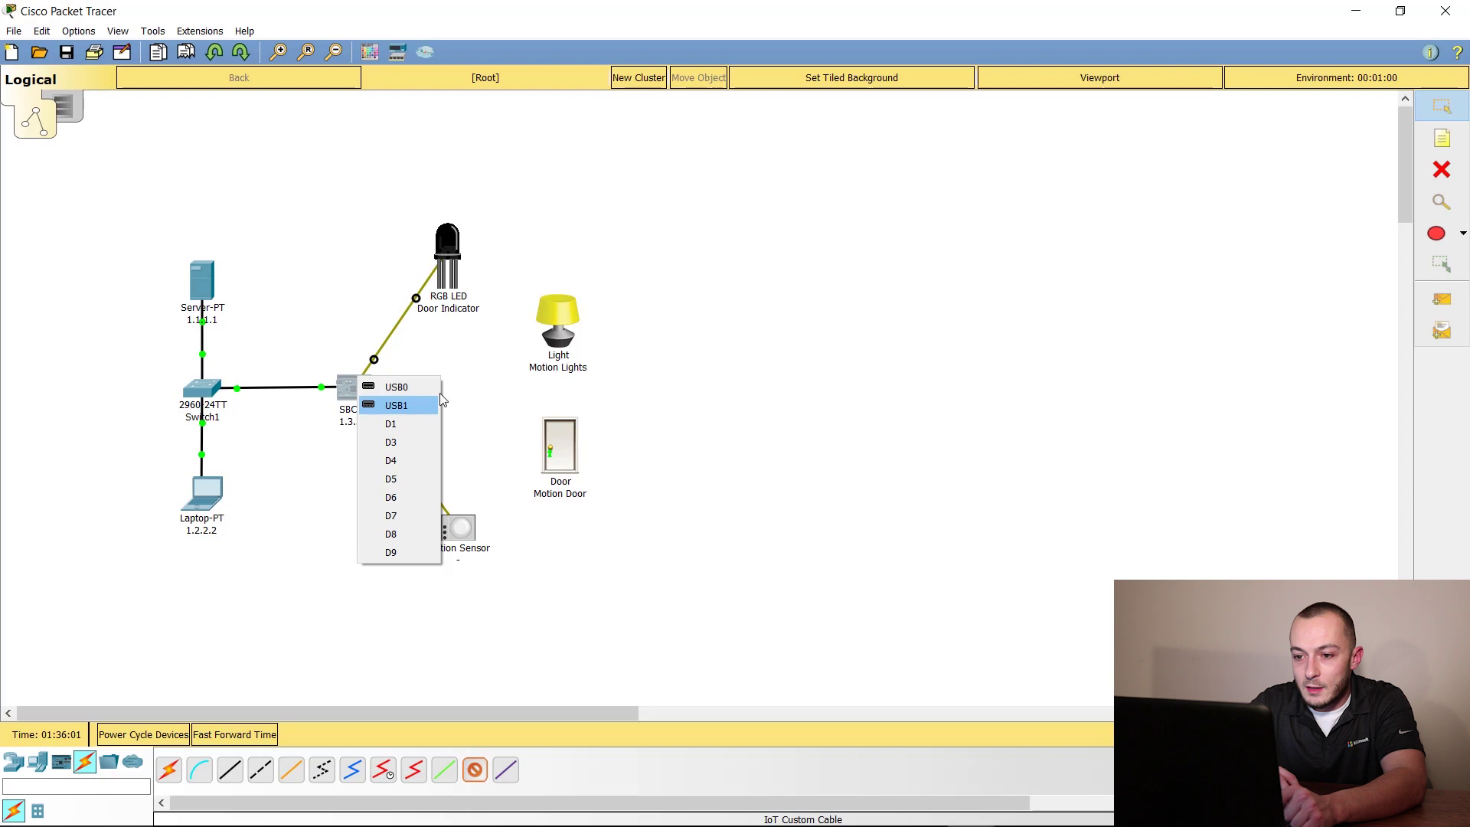
{"action": "left_click", "coordinate": [458, 386]}
{"action": "left_click", "coordinate": [366, 393]}
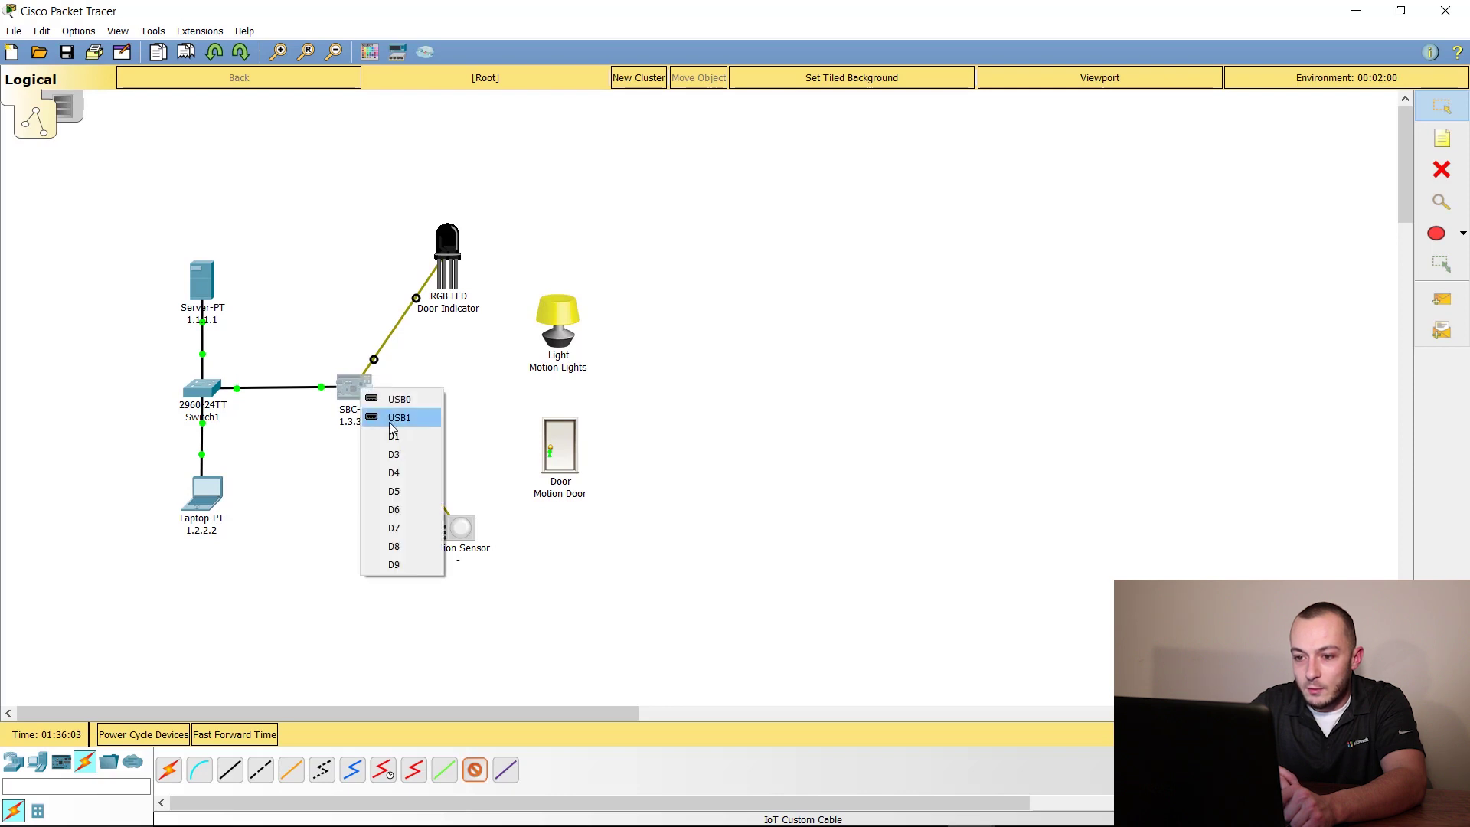
{"action": "left_click", "coordinate": [404, 416]}
{"action": "left_click", "coordinate": [449, 284]}
{"action": "left_click", "coordinate": [449, 286]}
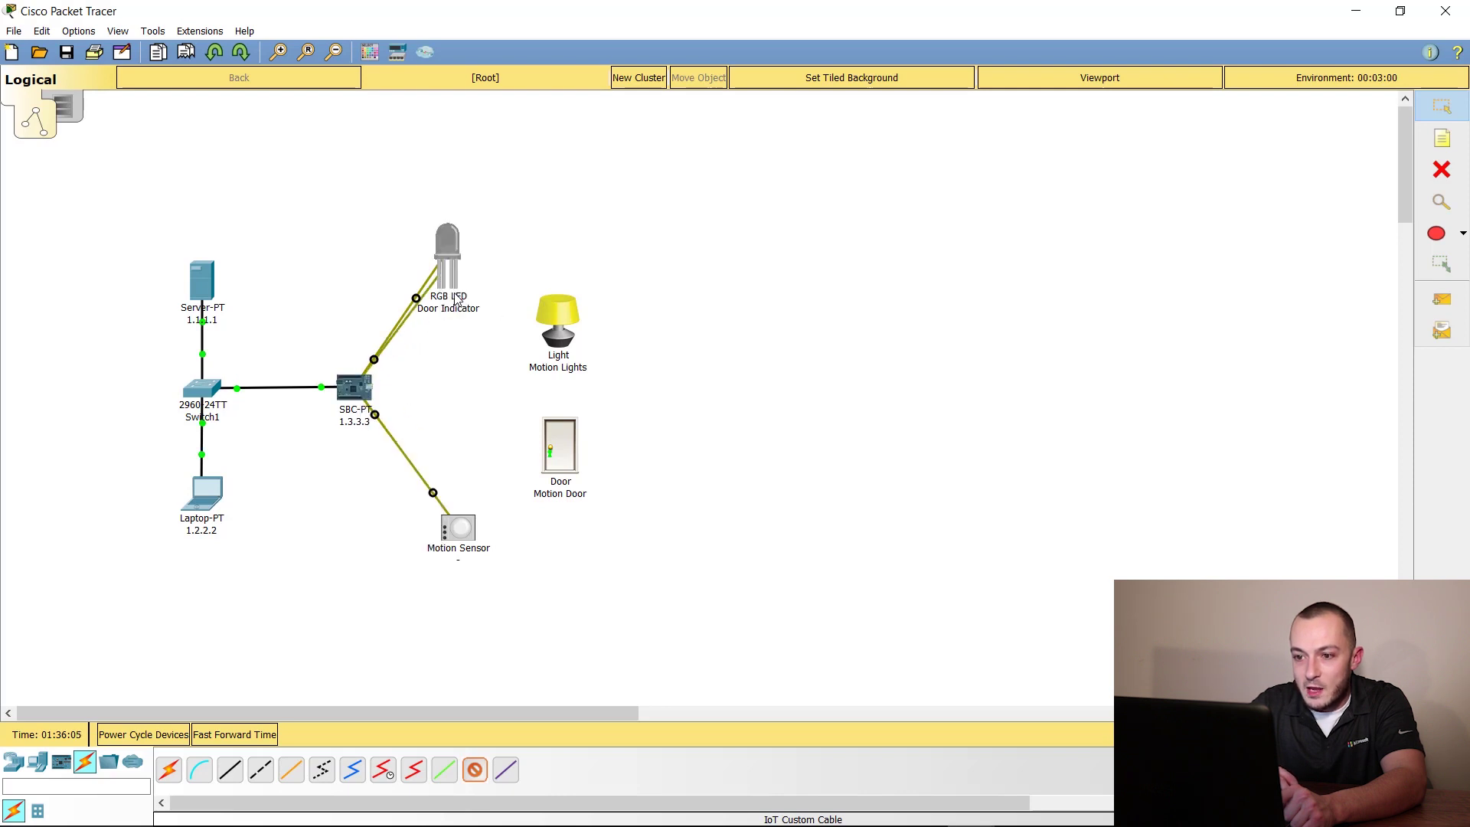
Run an IoT cable from a free SBC port to the Motion Door's D0 port
{"action": "left_click", "coordinate": [366, 391]}
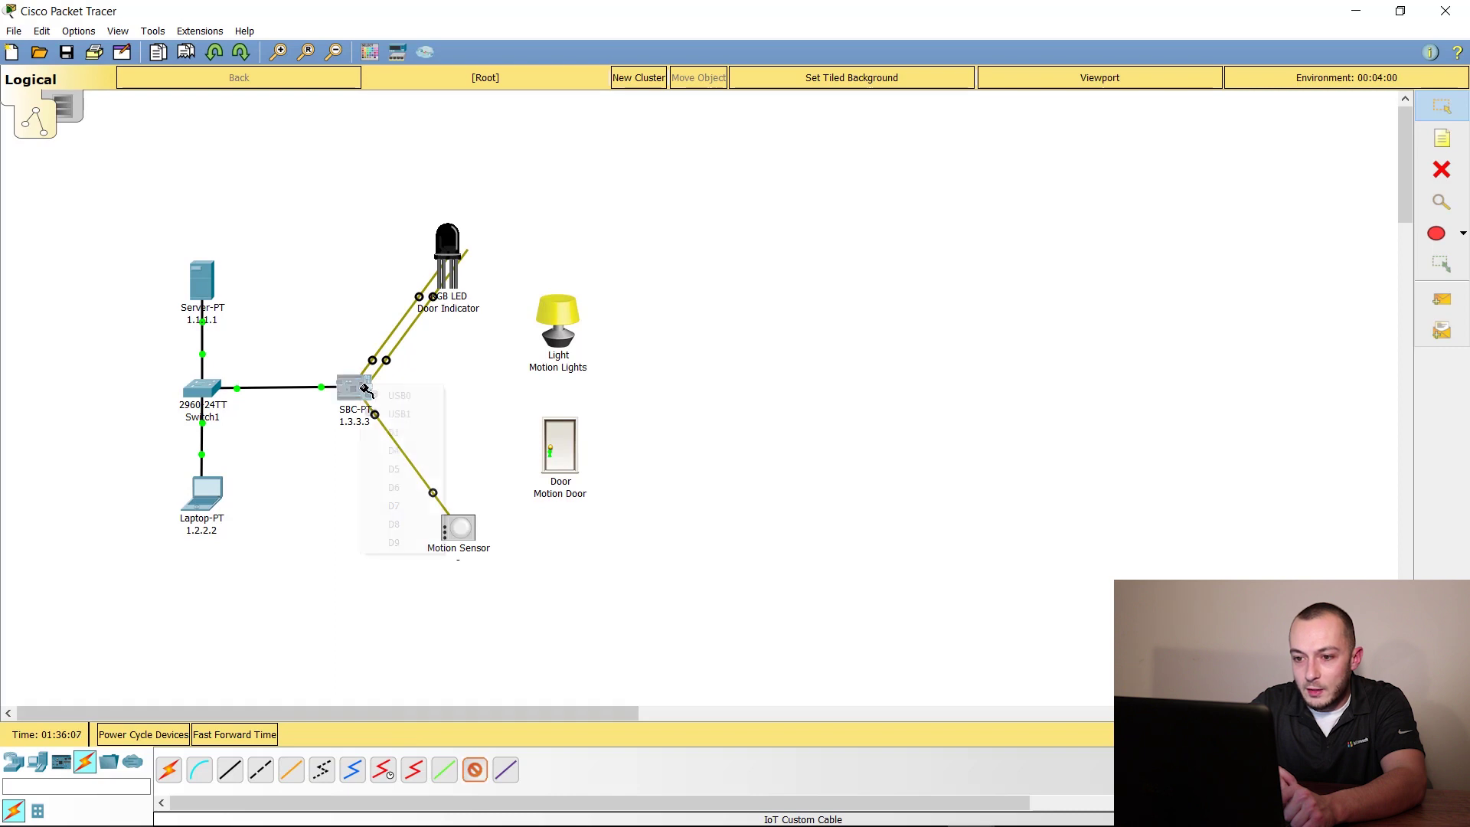
{"action": "left_click", "coordinate": [410, 431]}
{"action": "left_click", "coordinate": [548, 451]}
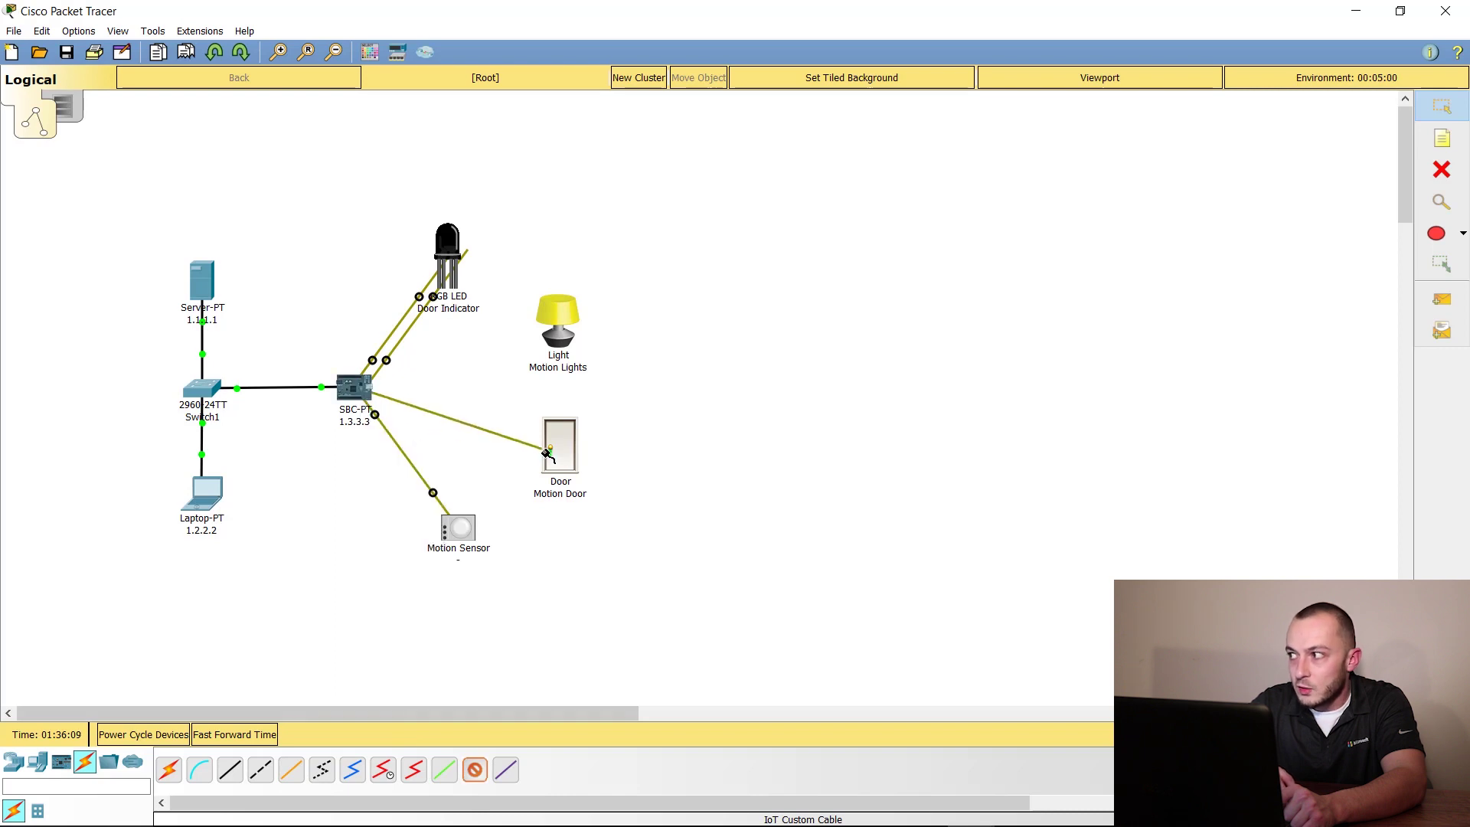
{"action": "left_click", "coordinate": [549, 455]}
{"action": "left_click", "coordinate": [570, 479]}
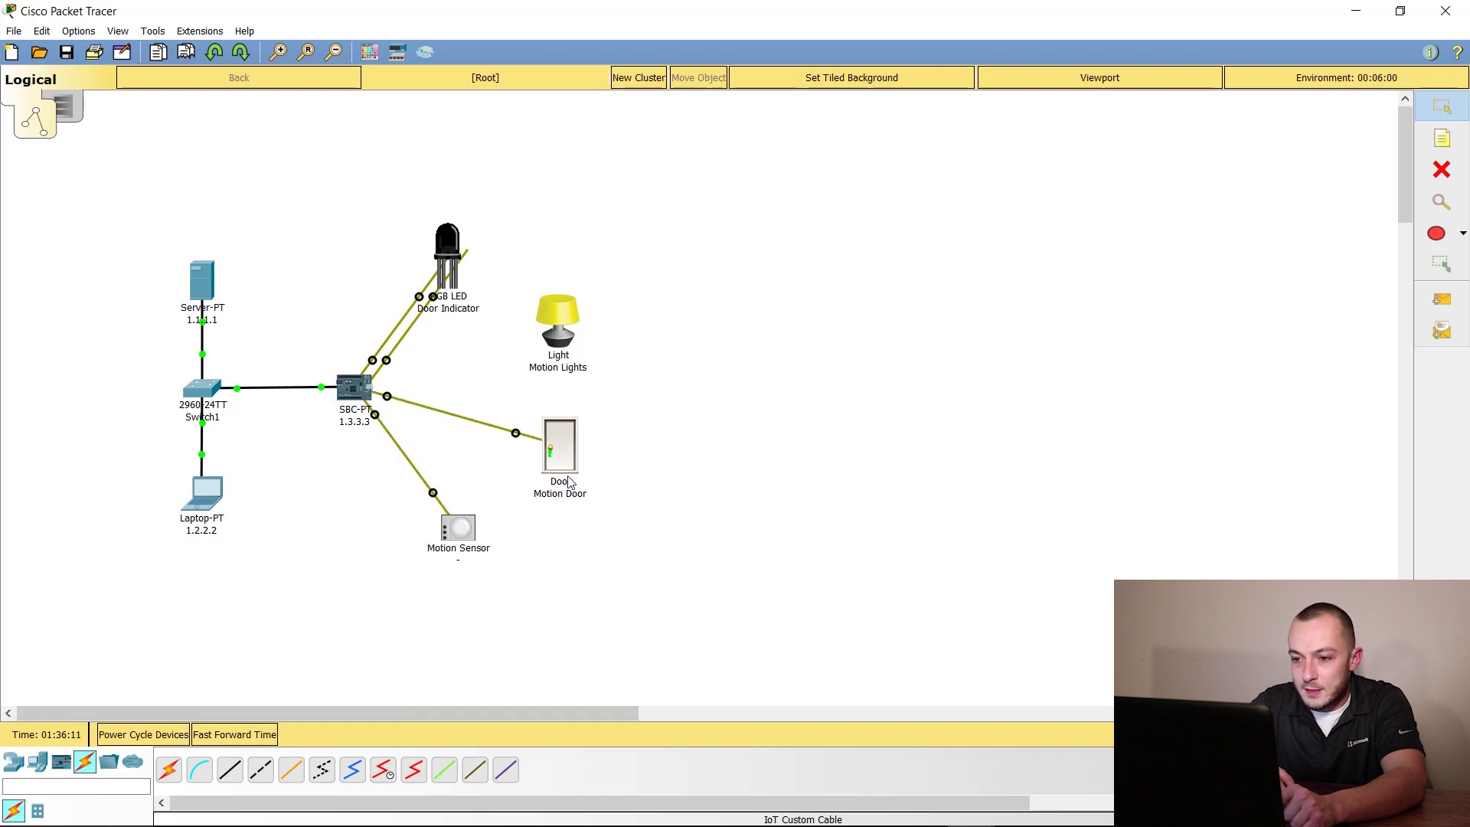
{"action": "left_click", "coordinate": [475, 771]}
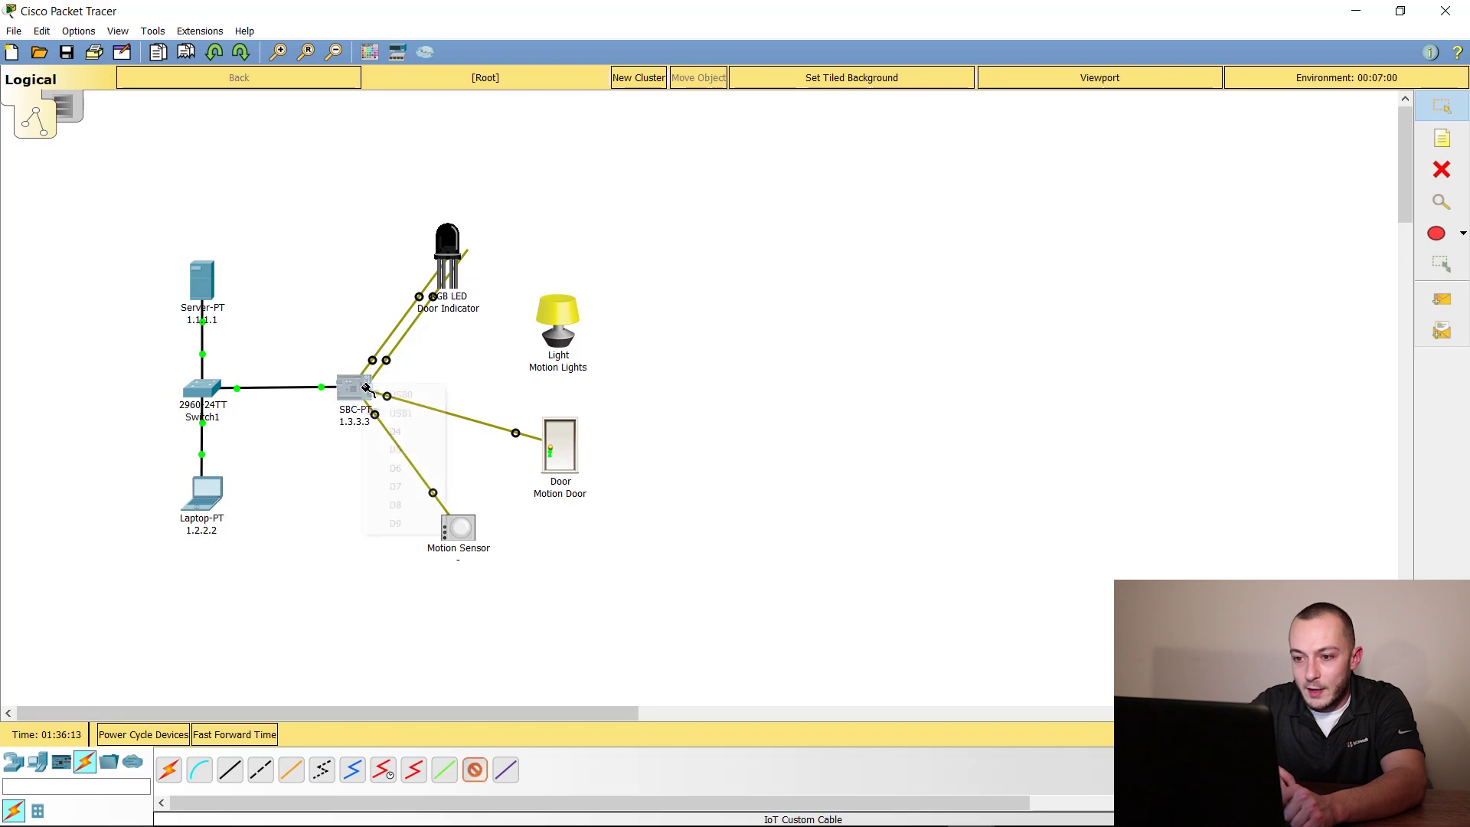
Connect another SBC port to the Motion Lights lamp's port
{"action": "left_click", "coordinate": [368, 394]}
{"action": "left_click", "coordinate": [421, 430]}
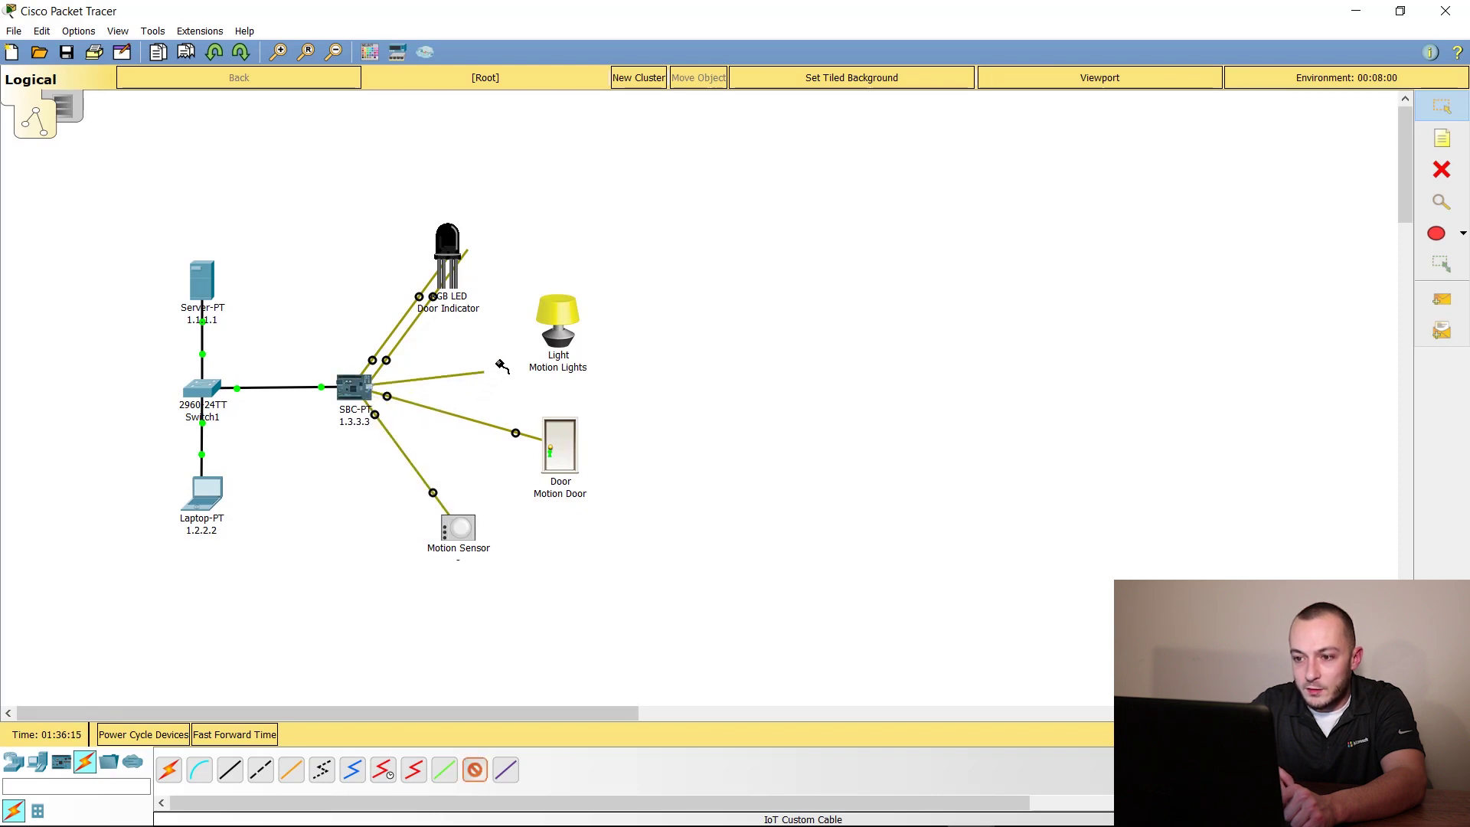
{"action": "left_click", "coordinate": [555, 338]}
{"action": "left_click", "coordinate": [576, 369]}
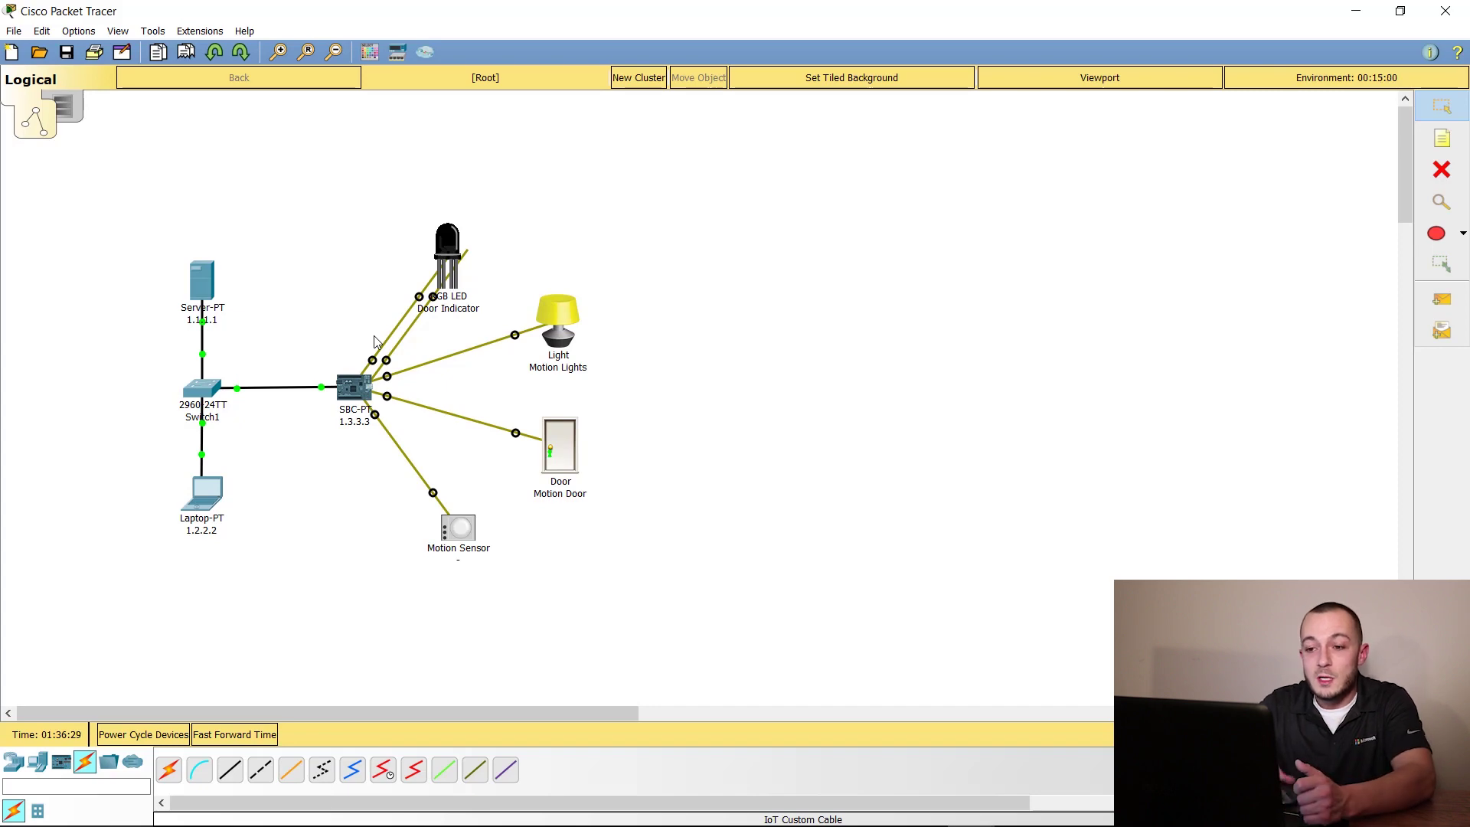
Create a new SBC project named blocklyLab from the Empty - Visual template
{"action": "left_click", "coordinate": [356, 400]}
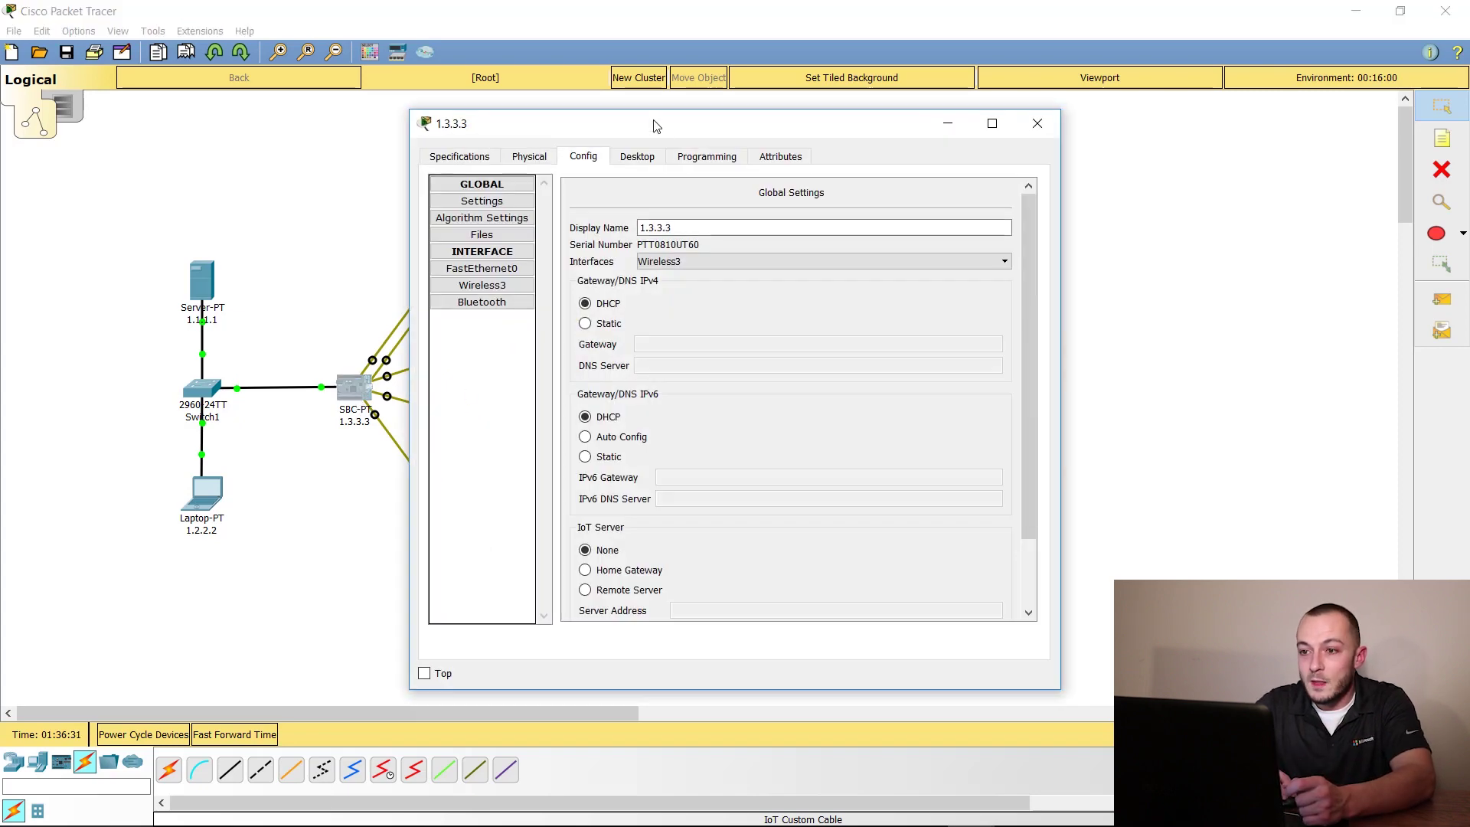
{"action": "left_click_drag", "start_coordinate": [657, 127], "coordinate": [847, 113]}
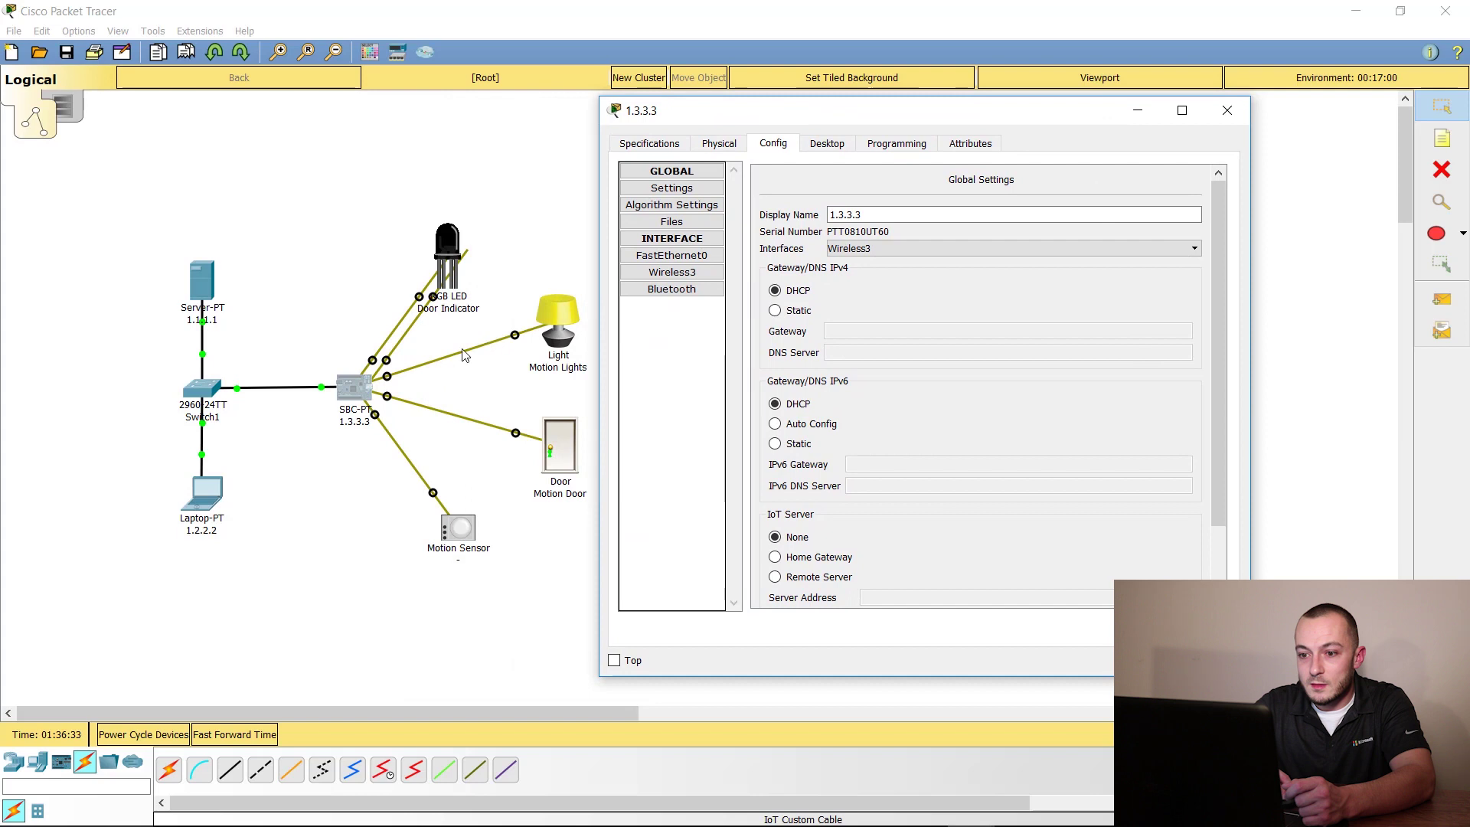
{"action": "left_click", "coordinate": [896, 145]}
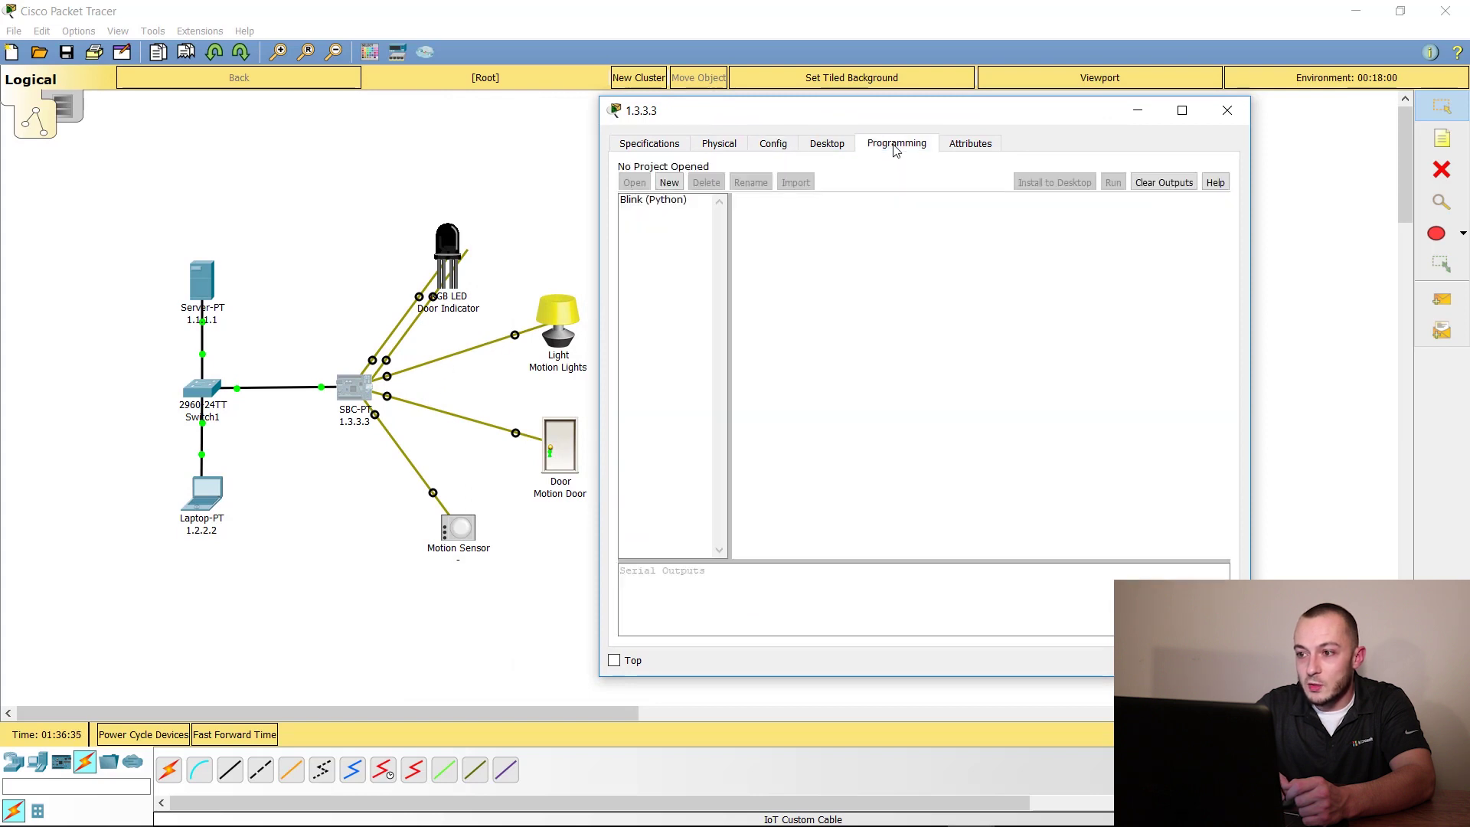
{"action": "left_click", "coordinate": [669, 184]}
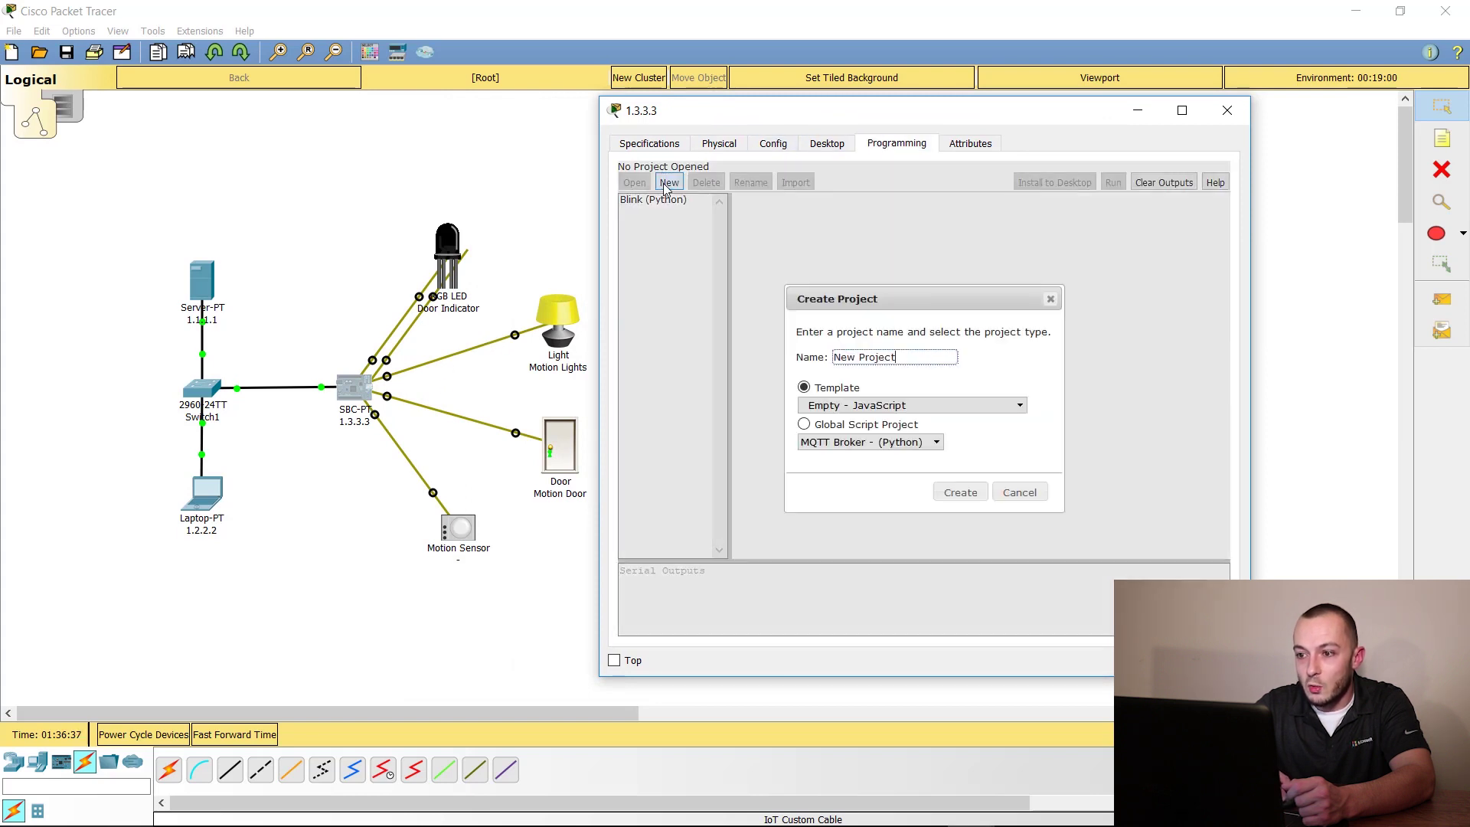
{"action": "left_click_drag", "start_coordinate": [898, 359], "coordinate": [829, 355]}
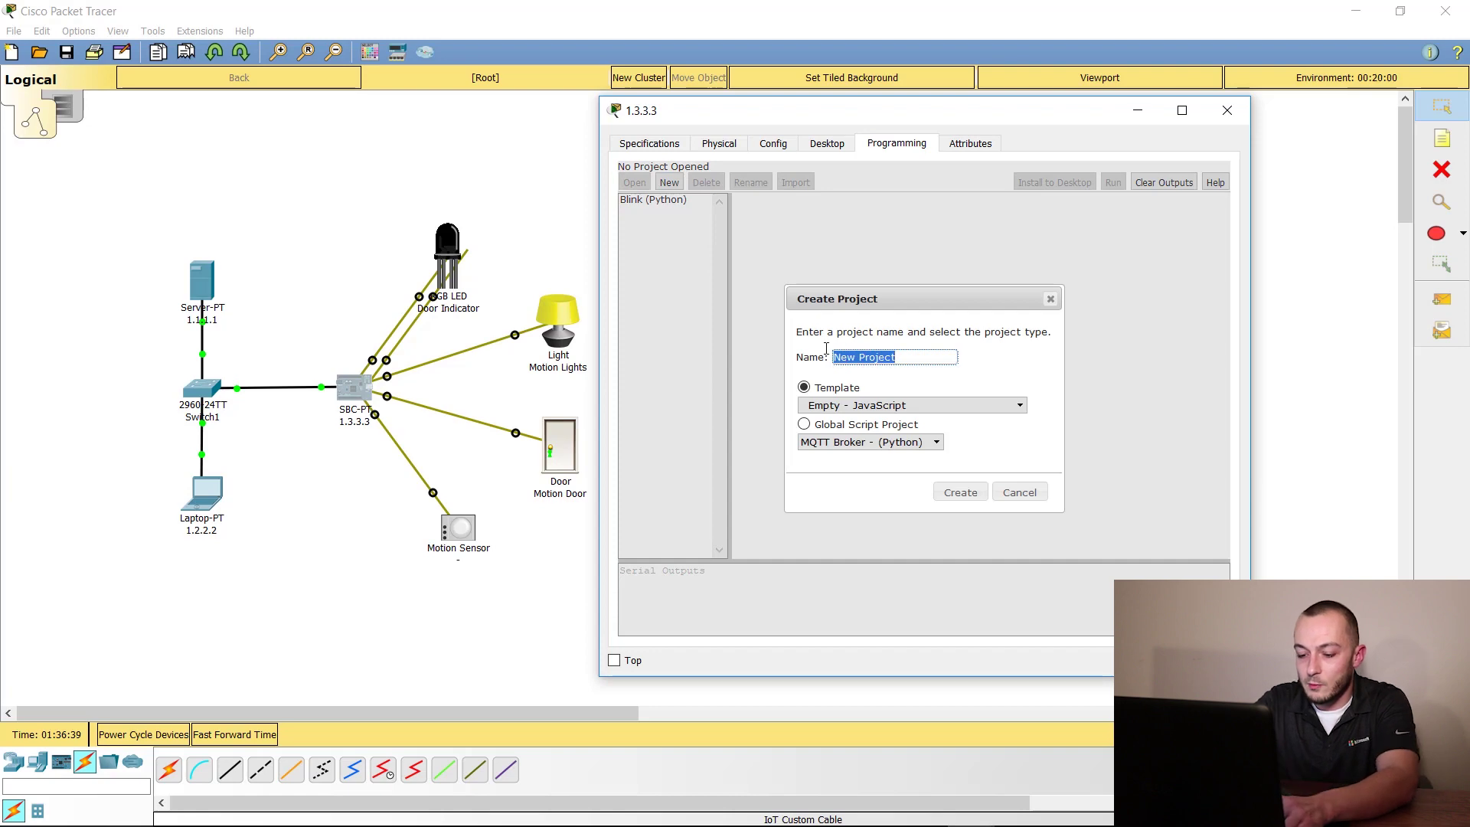
{"action": "type", "text": "blocklyLab"}
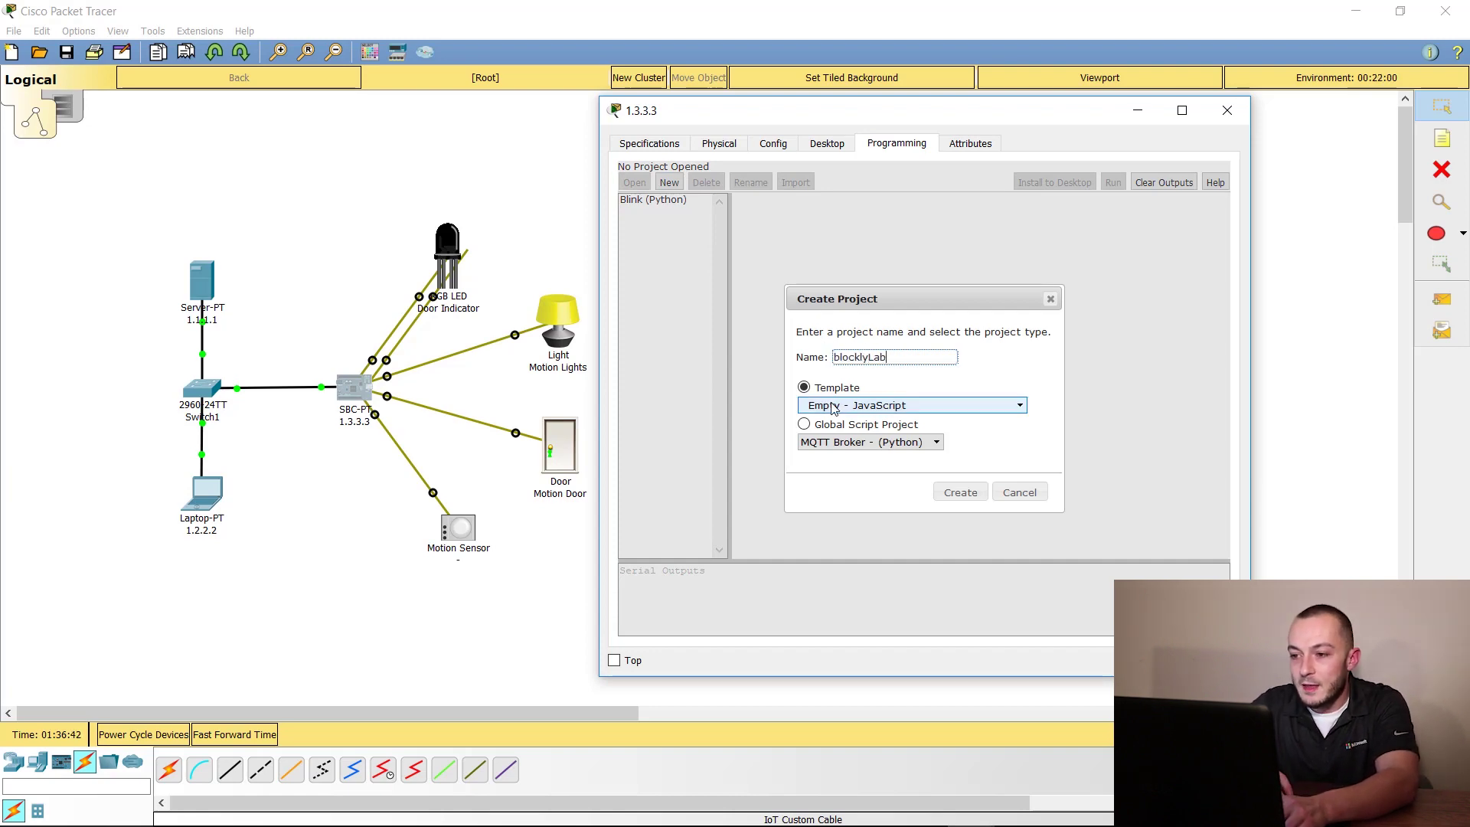
{"action": "left_click", "coordinate": [839, 407]}
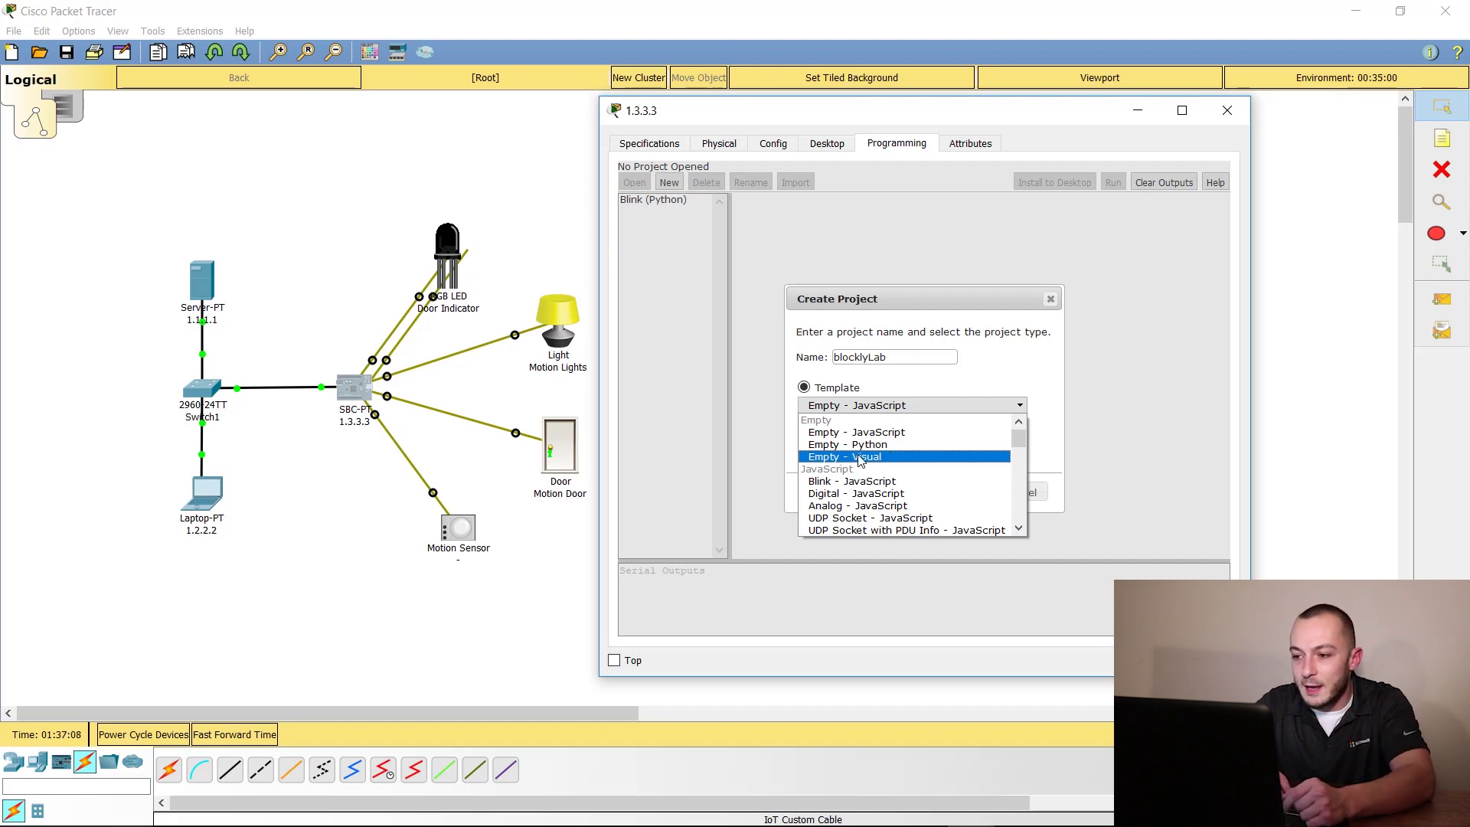
{"action": "left_click", "coordinate": [860, 457]}
{"action": "left_click", "coordinate": [953, 494]}
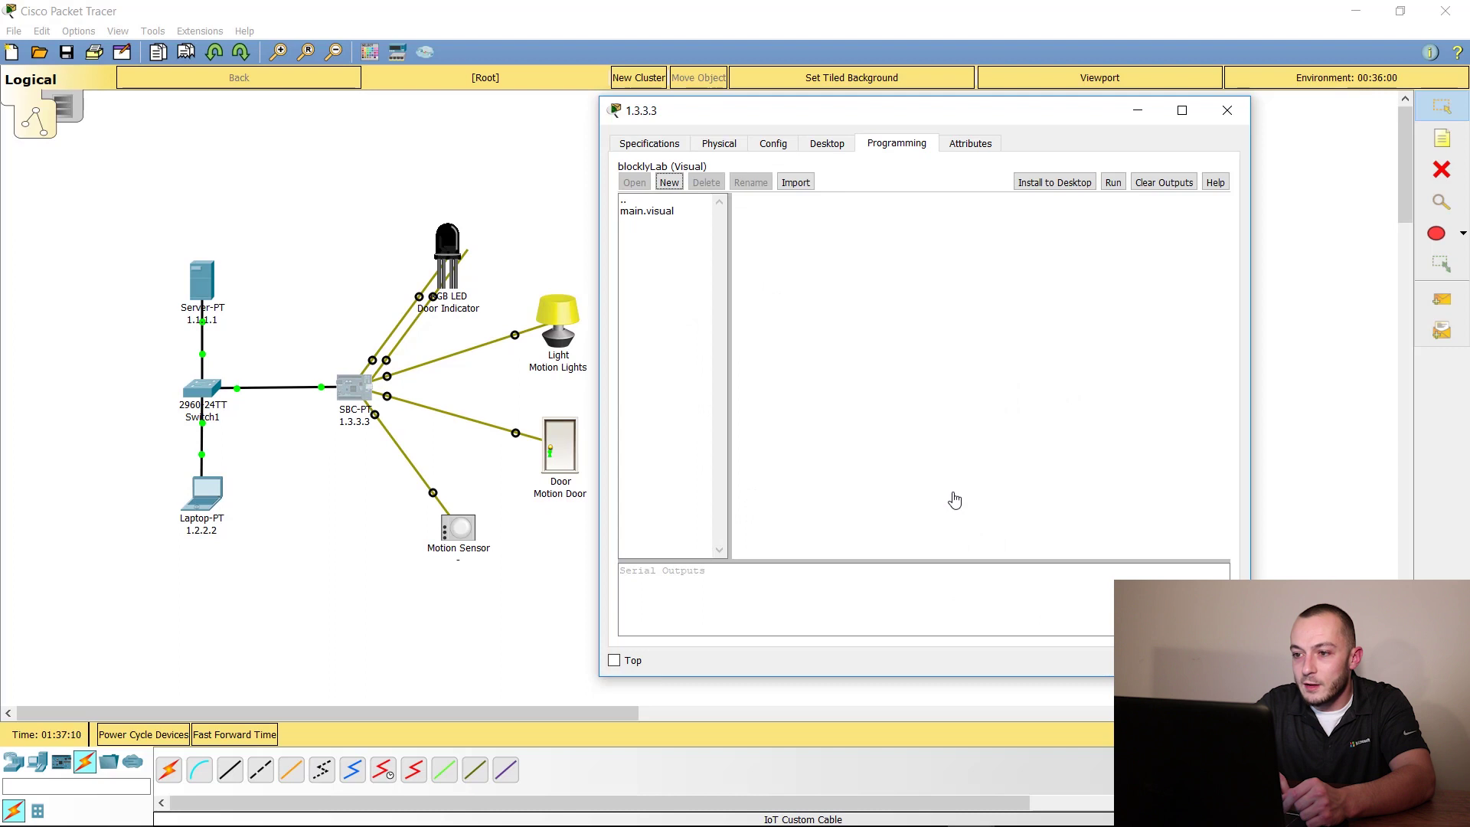
Open main.visual, view the Program blocks, then close the SBC window
{"action": "double_click", "coordinate": [662, 213]}
{"action": "left_click", "coordinate": [744, 206]}
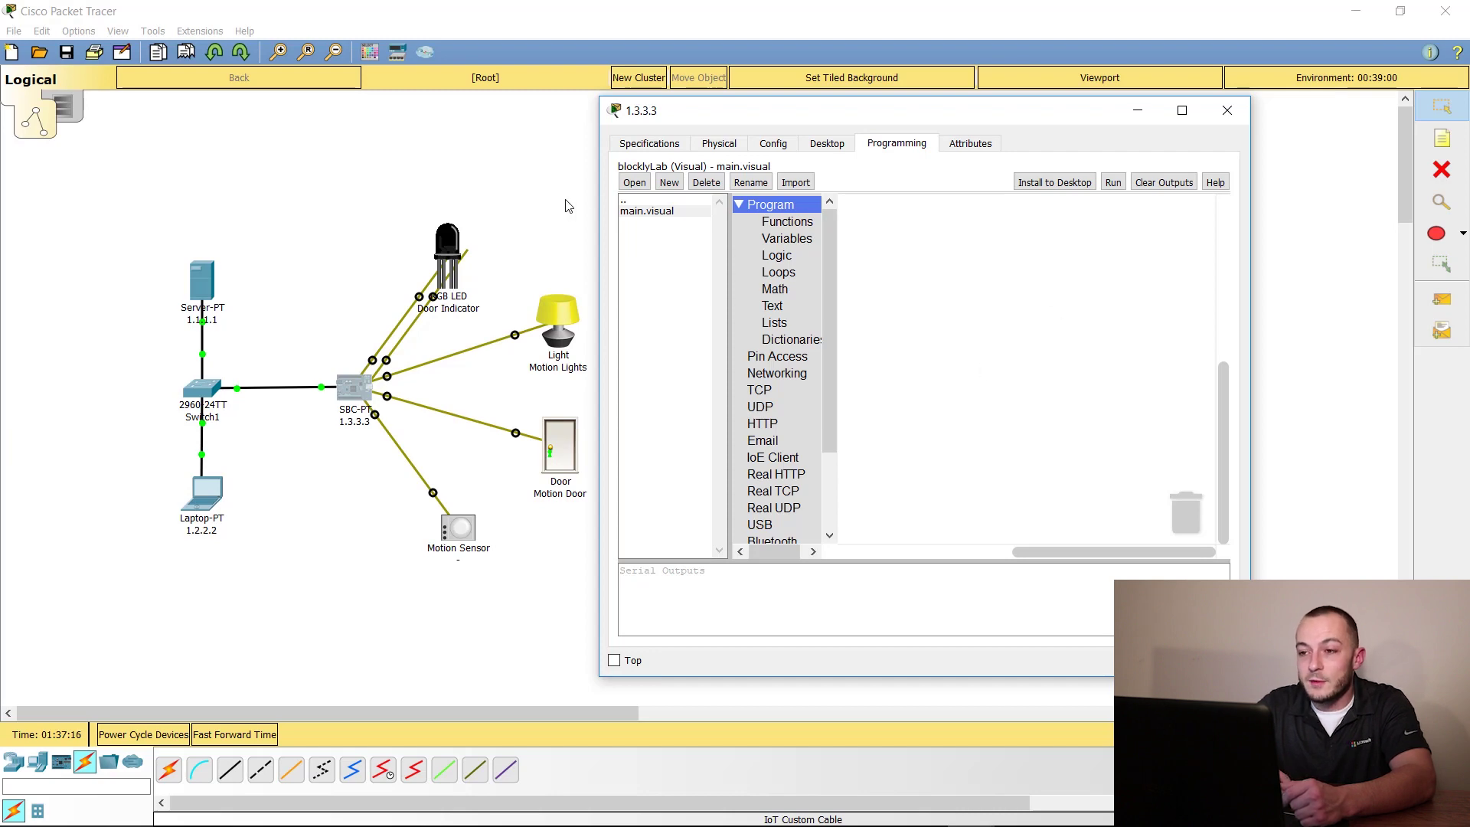
{"action": "left_click", "coordinate": [1226, 110]}
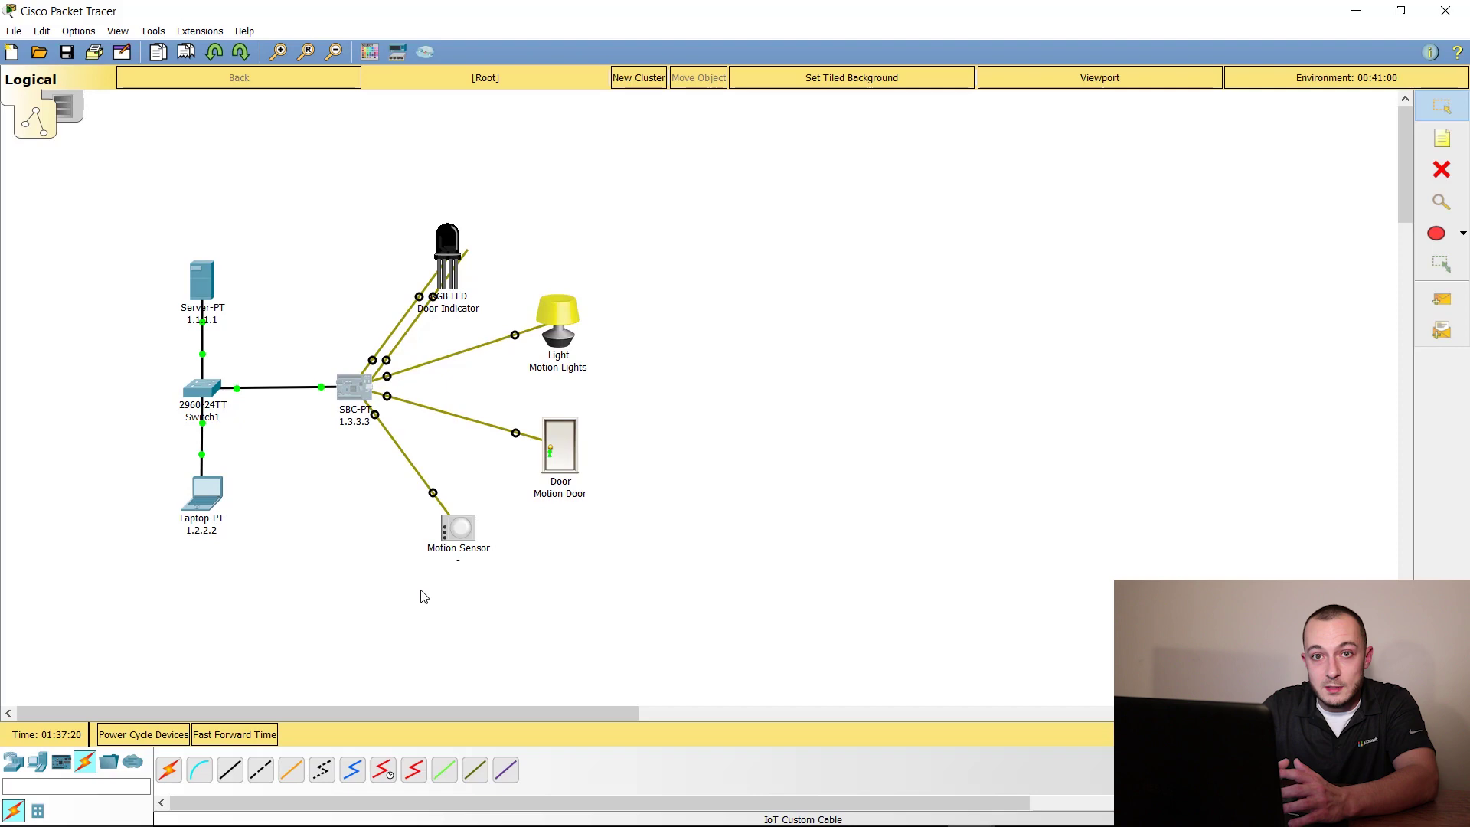
{"action": "left_click", "coordinate": [454, 259]}
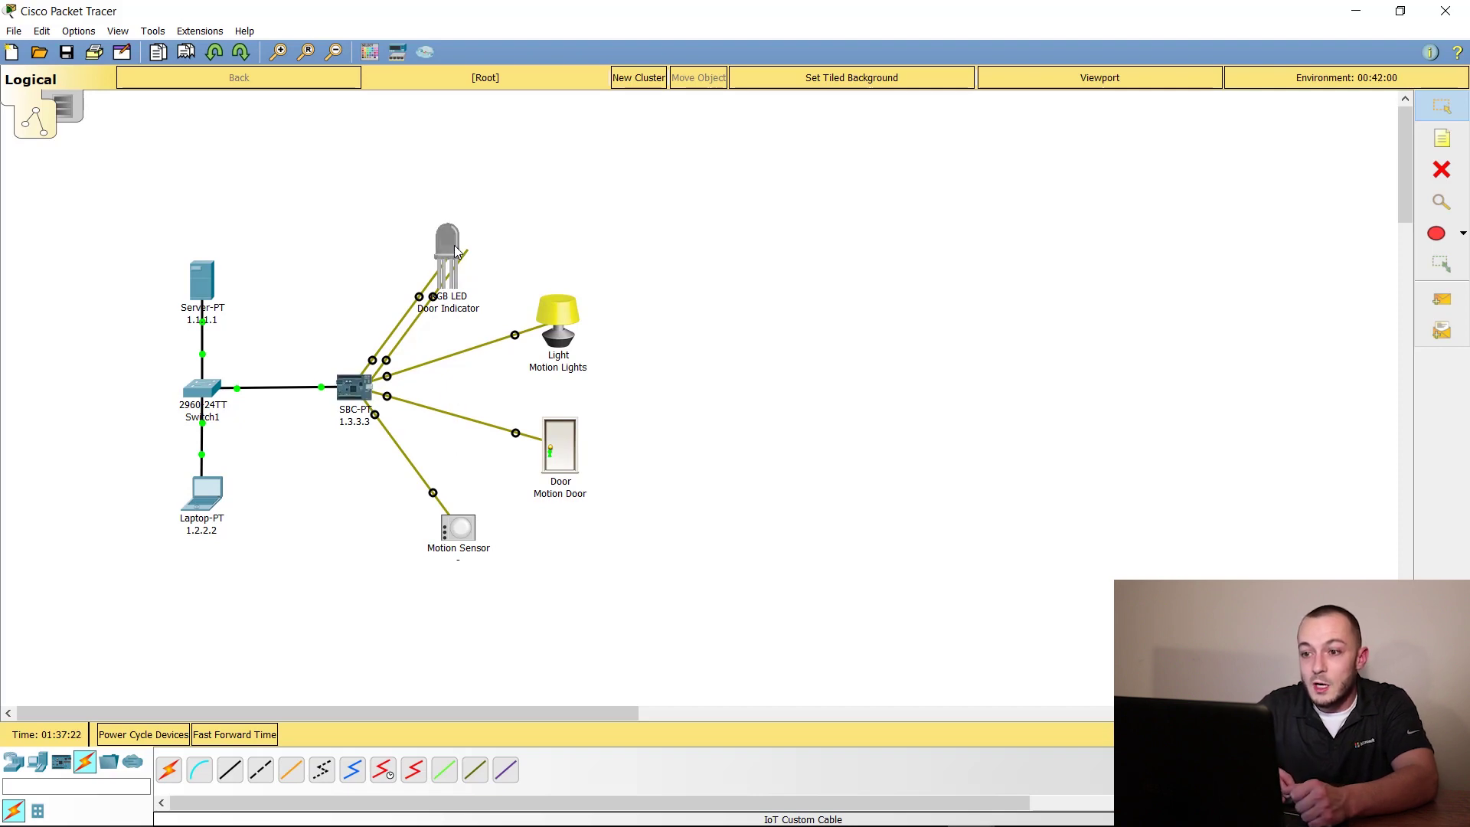
{"action": "scroll", "coordinate": [896, 389], "scroll_direction": "down", "scroll_amount": 1}
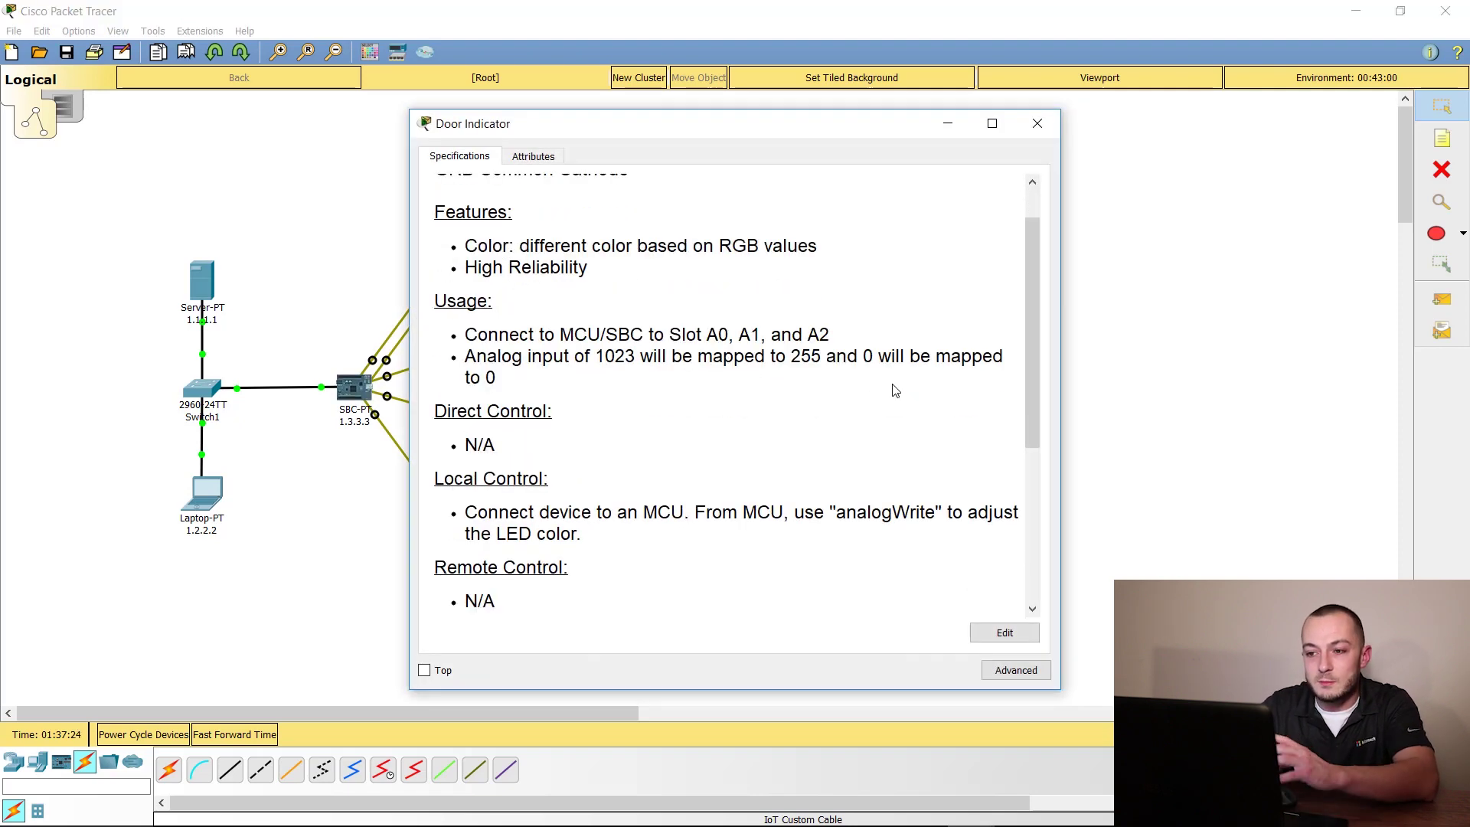
{"action": "scroll", "coordinate": [896, 391], "scroll_direction": "down", "scroll_amount": 3}
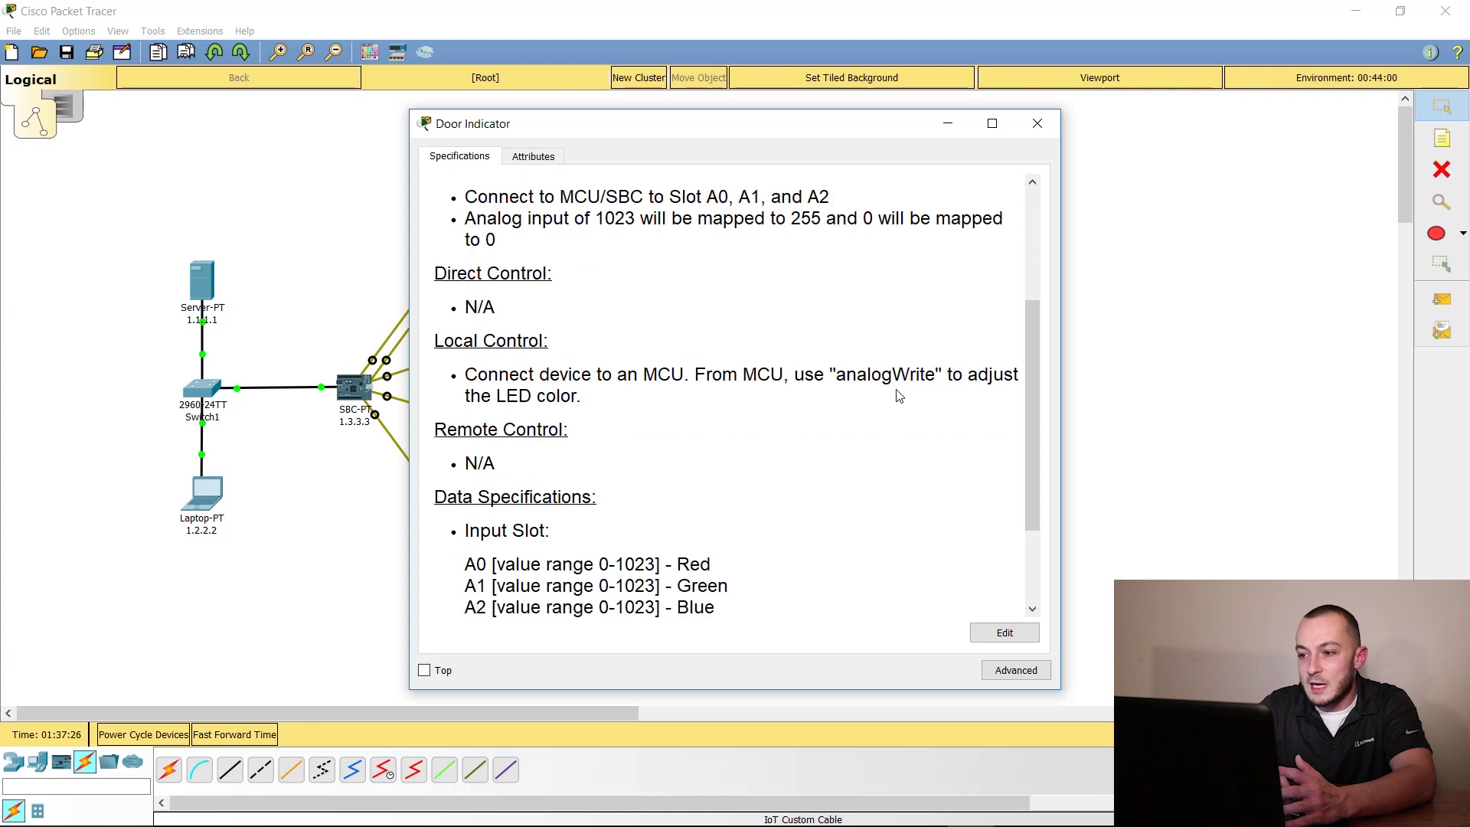
{"action": "left_click_drag", "start_coordinate": [937, 373], "coordinate": [836, 382]}
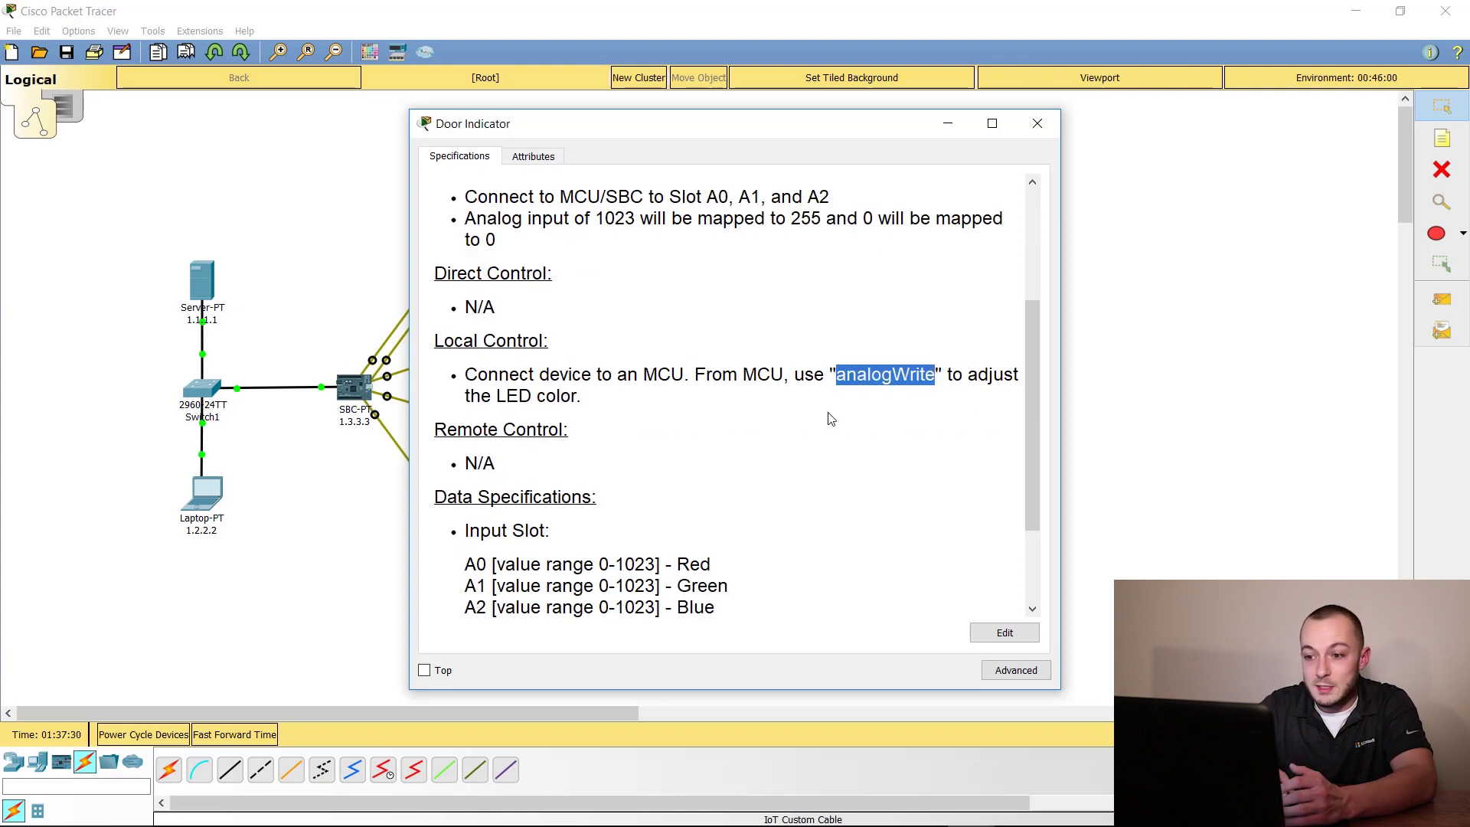
{"action": "scroll", "coordinate": [807, 435], "scroll_direction": "down", "scroll_amount": 2}
{"action": "left_click", "coordinate": [712, 439]}
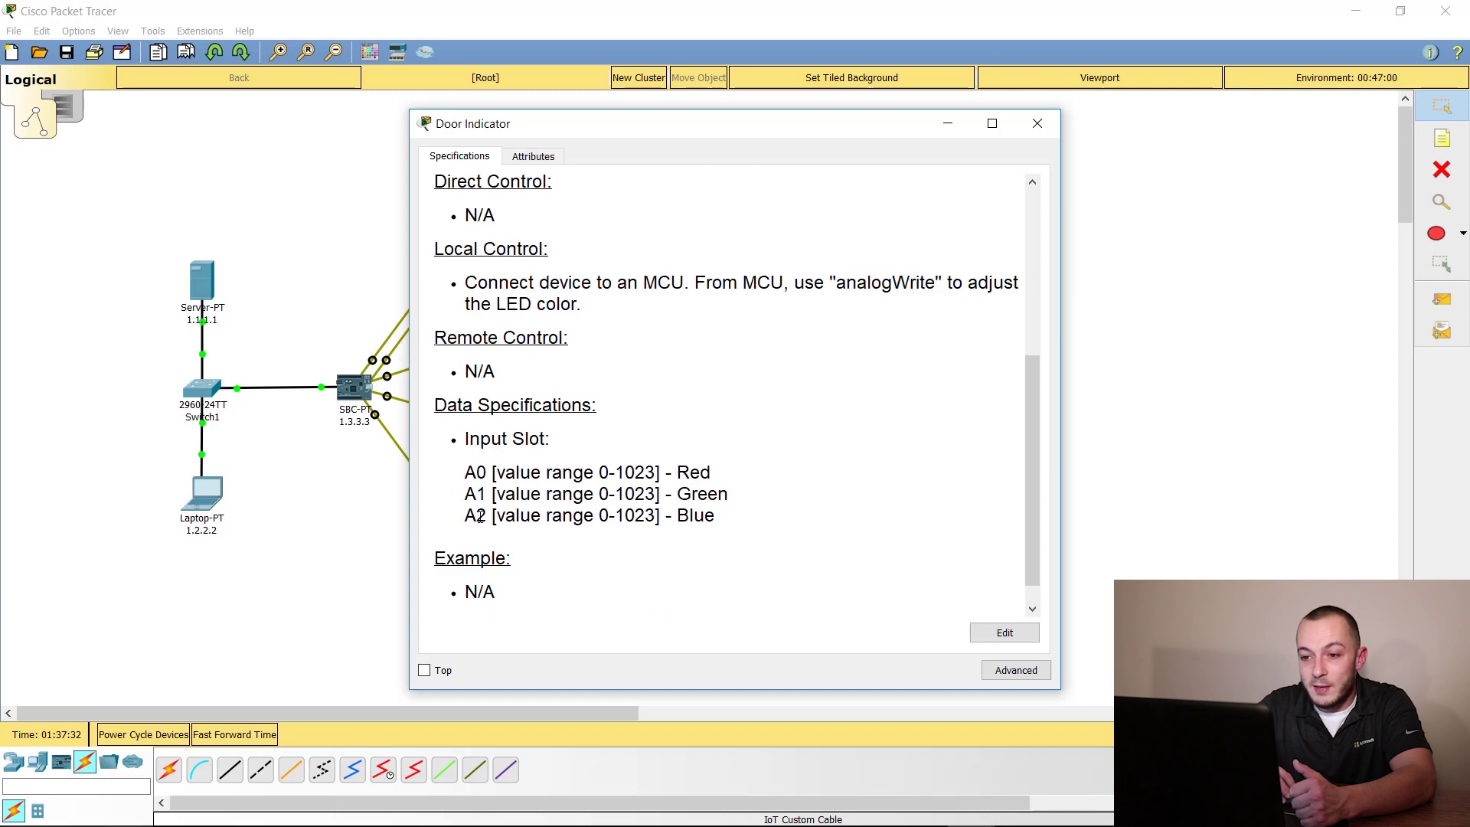
{"action": "left_click_drag", "start_coordinate": [620, 132], "coordinate": [831, 139]}
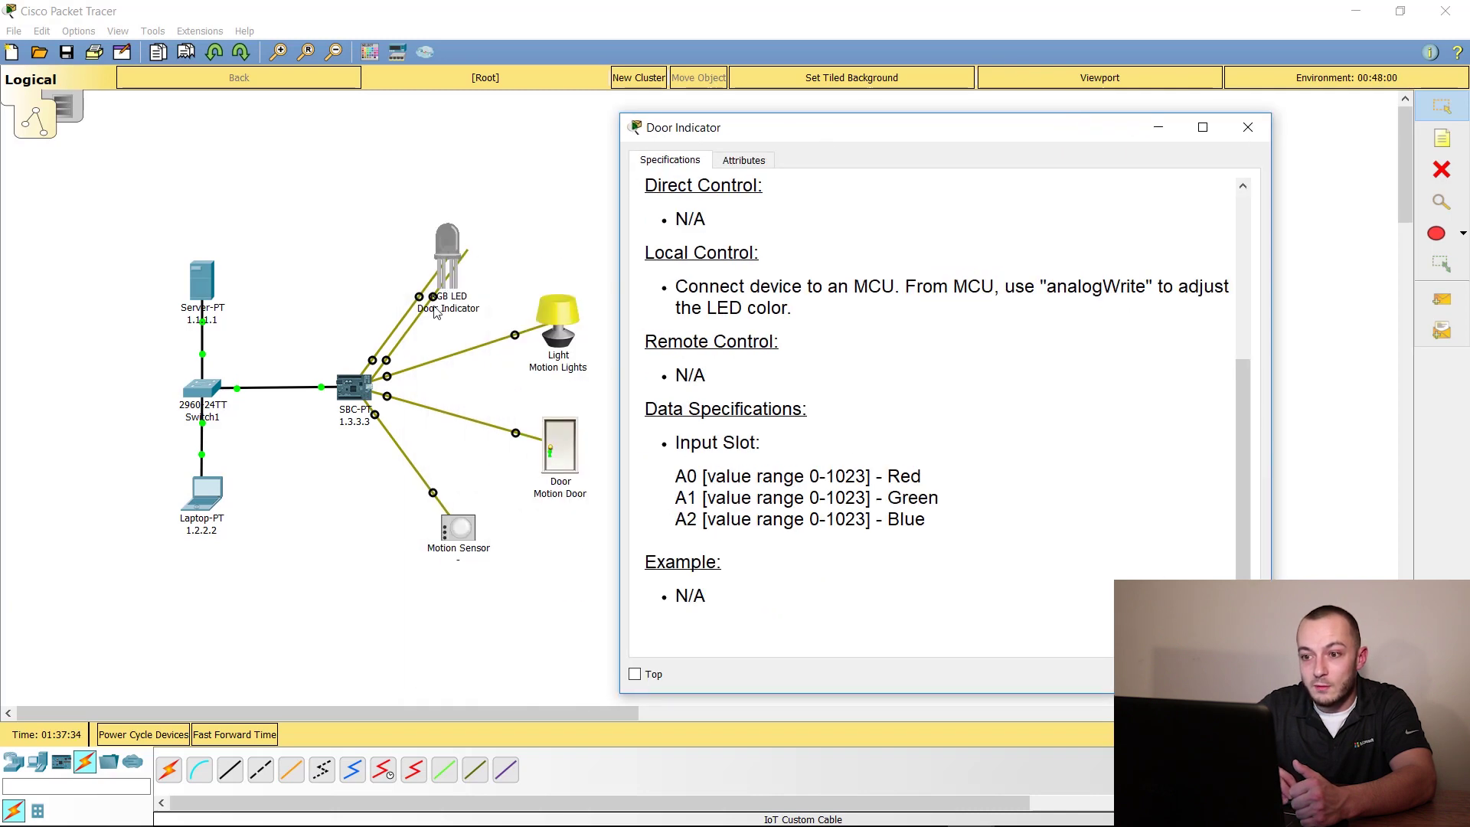
{"action": "left_click", "coordinate": [203, 115]}
{"action": "left_click", "coordinate": [78, 30]}
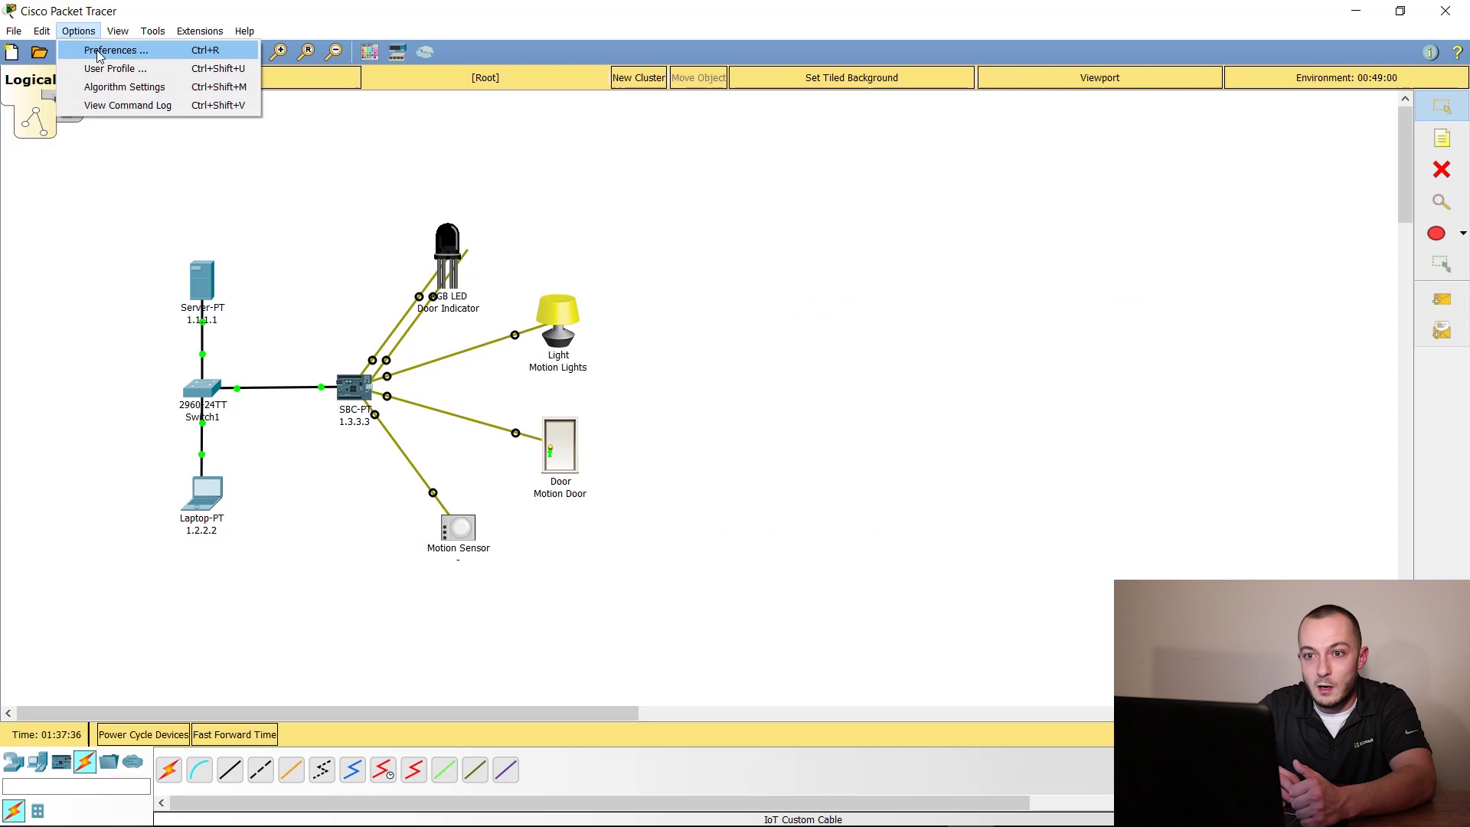
Enable Always Show Port Labels in Logical Workspace in Preferences, then close Preferences
{"action": "left_click", "coordinate": [103, 48]}
{"action": "left_click", "coordinate": [458, 236]}
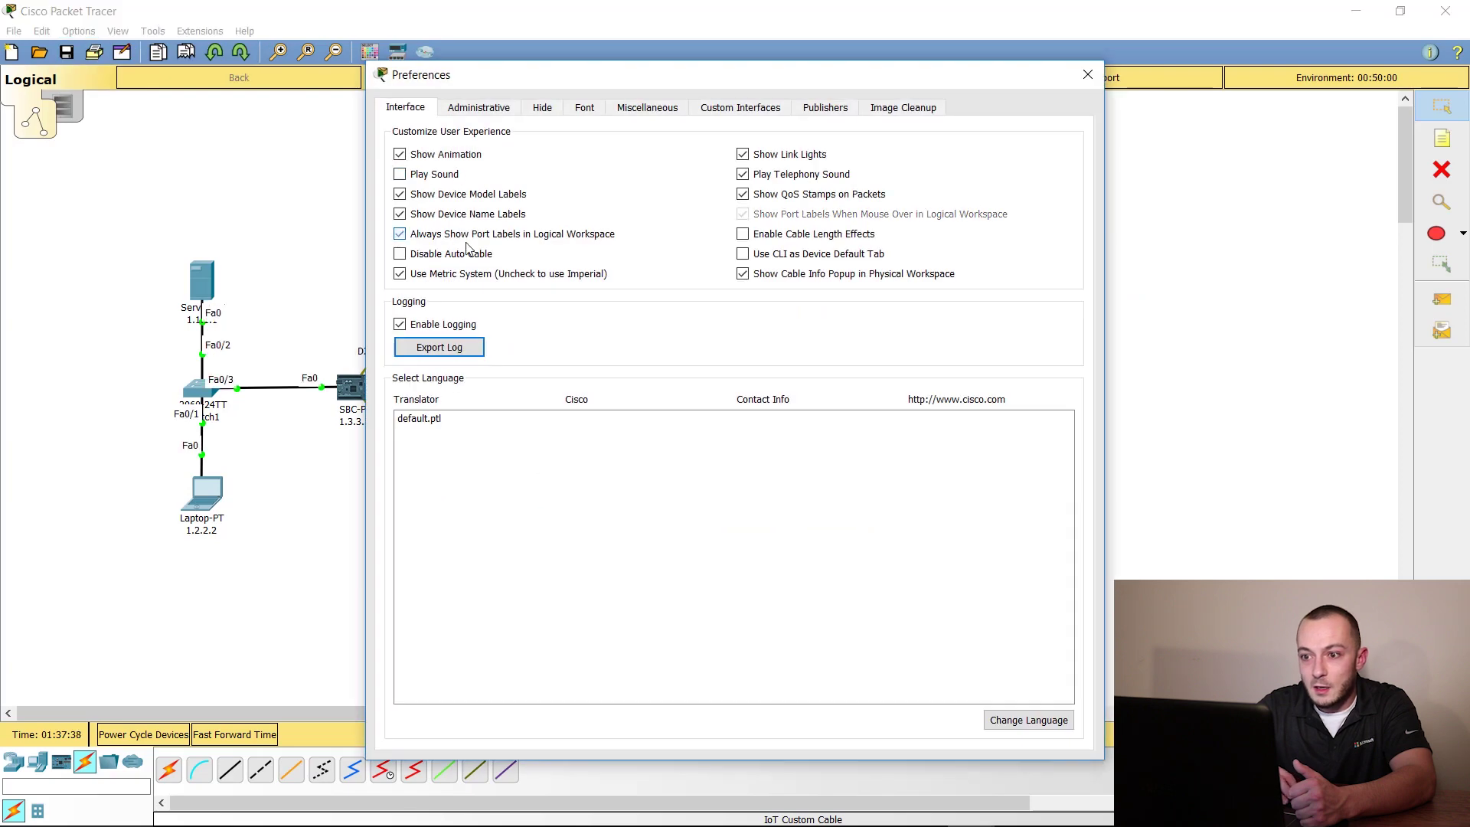
{"action": "left_click", "coordinate": [1087, 75]}
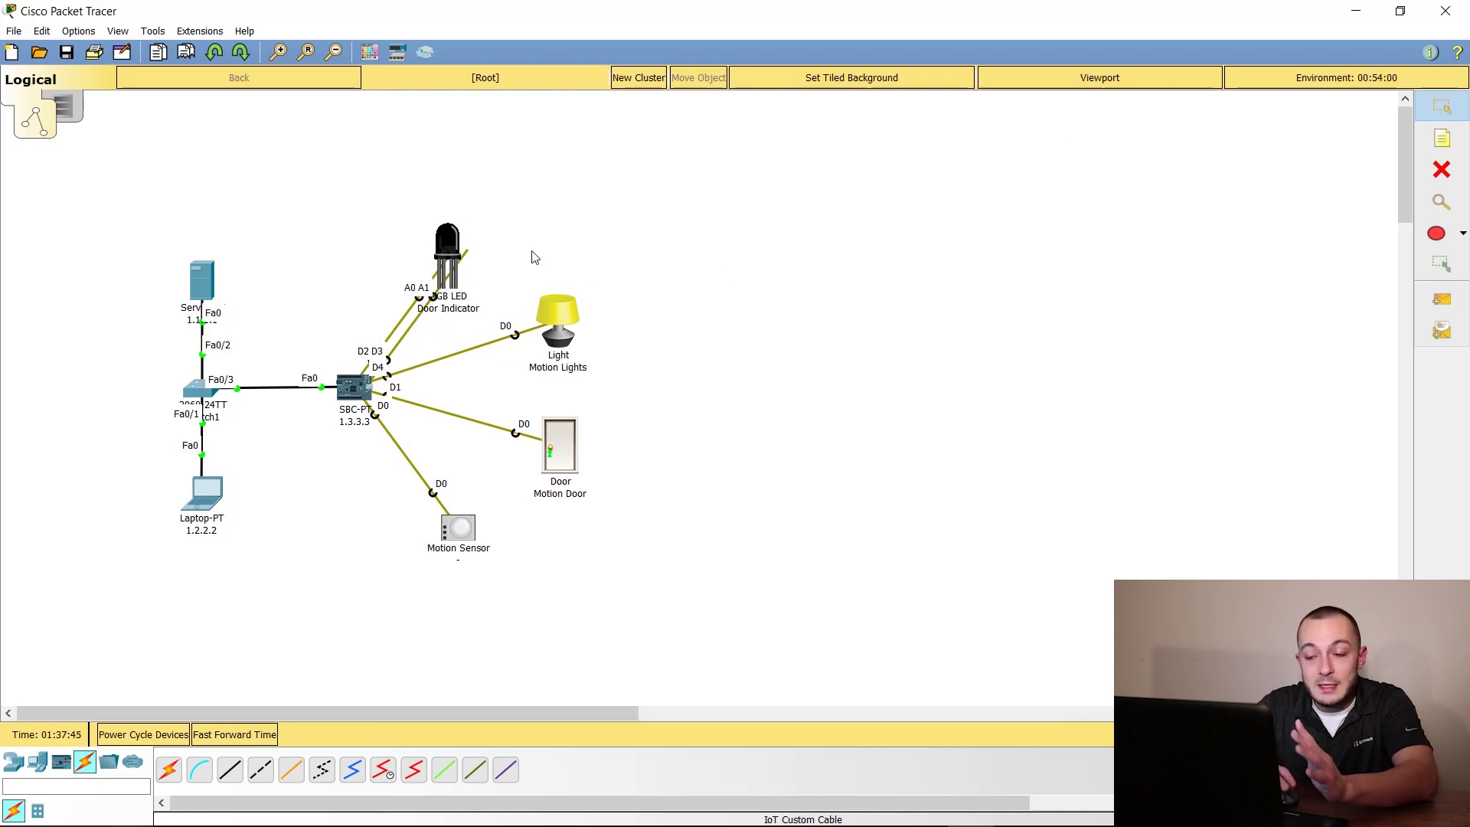
{"action": "left_click", "coordinate": [447, 247]}
{"action": "scroll", "coordinate": [793, 425], "scroll_direction": "down", "scroll_amount": 5}
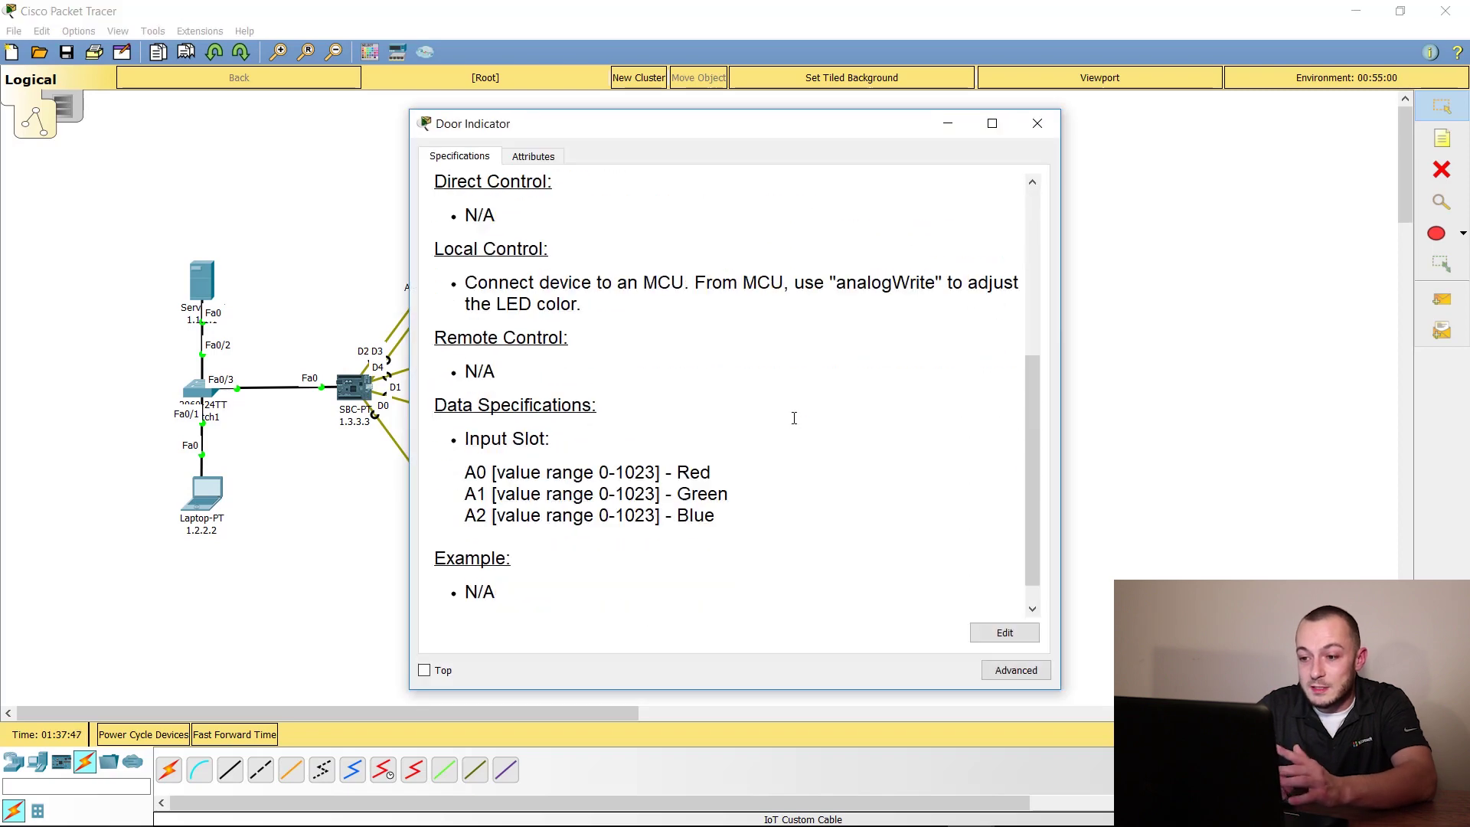
{"action": "scroll", "coordinate": [794, 418], "scroll_direction": "down", "scroll_amount": 1}
{"action": "left_click_drag", "start_coordinate": [657, 450], "coordinate": [618, 447]}
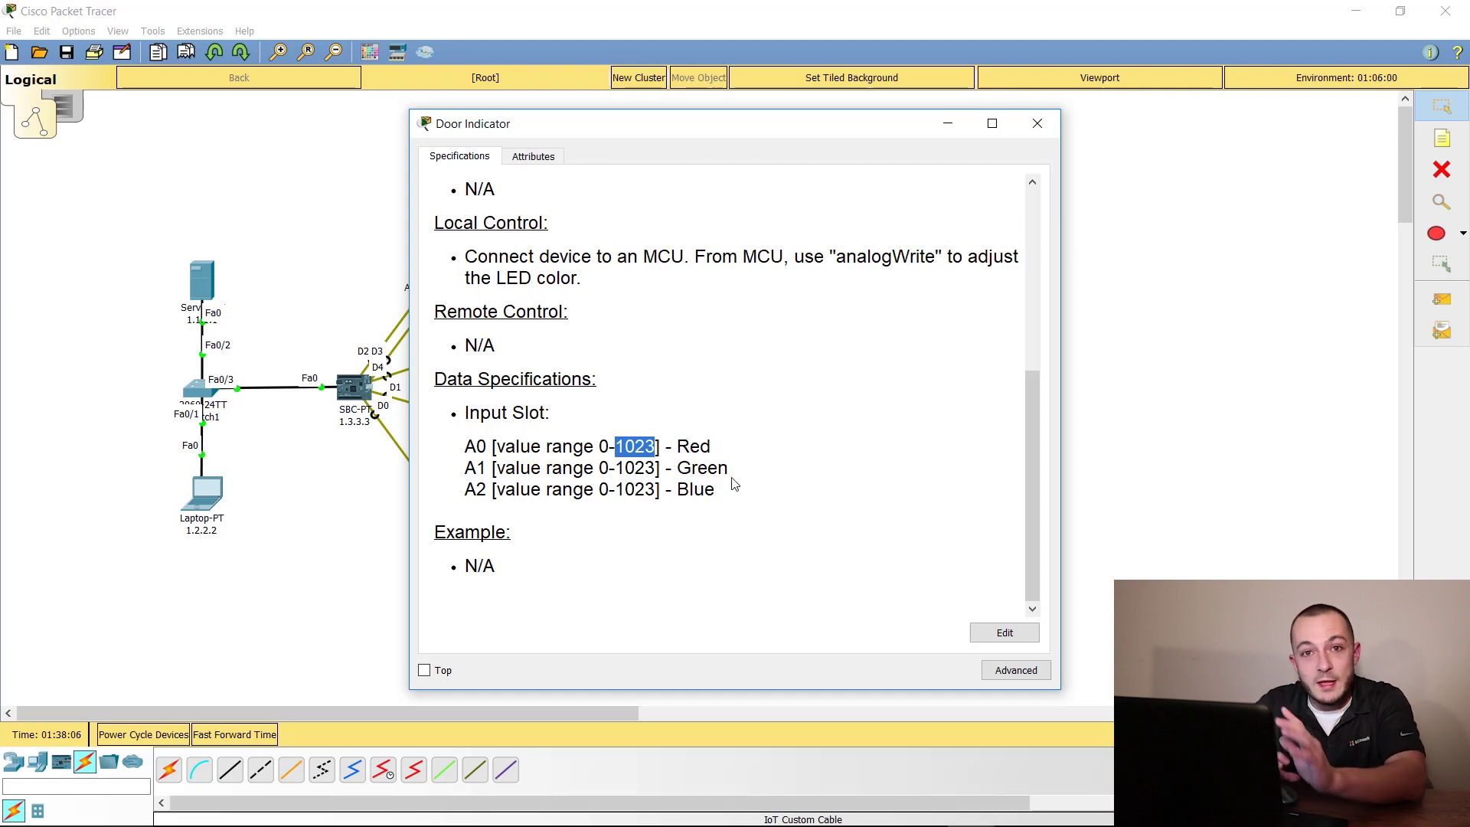
{"action": "left_click", "coordinate": [1037, 124]}
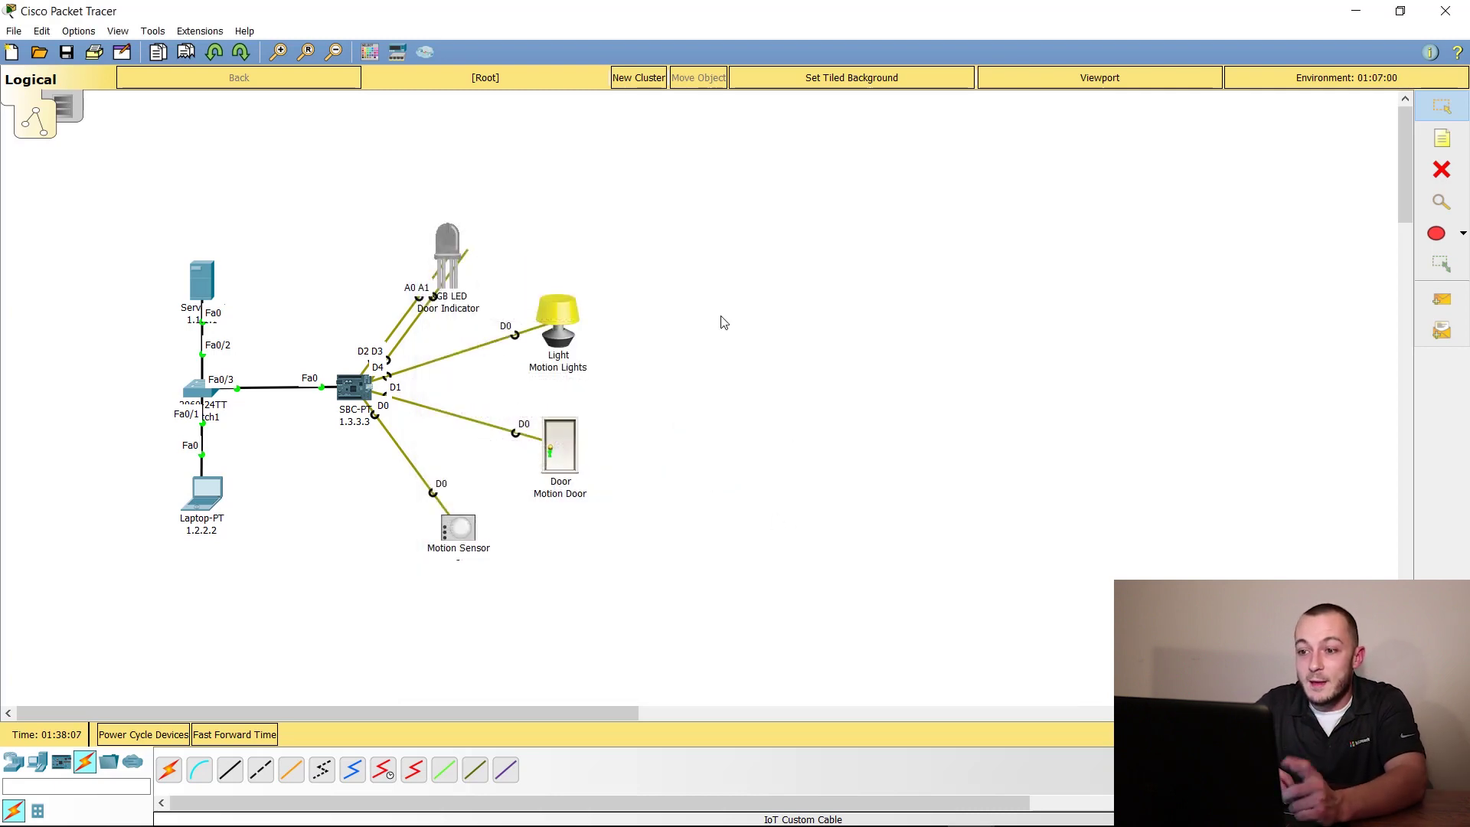
Scroll the Motion Lights specifications to customWrite and its 0 off, 1 dim, 2 on states
{"action": "left_click", "coordinate": [559, 322]}
{"action": "scroll", "coordinate": [899, 478], "scroll_direction": "down", "scroll_amount": 3}
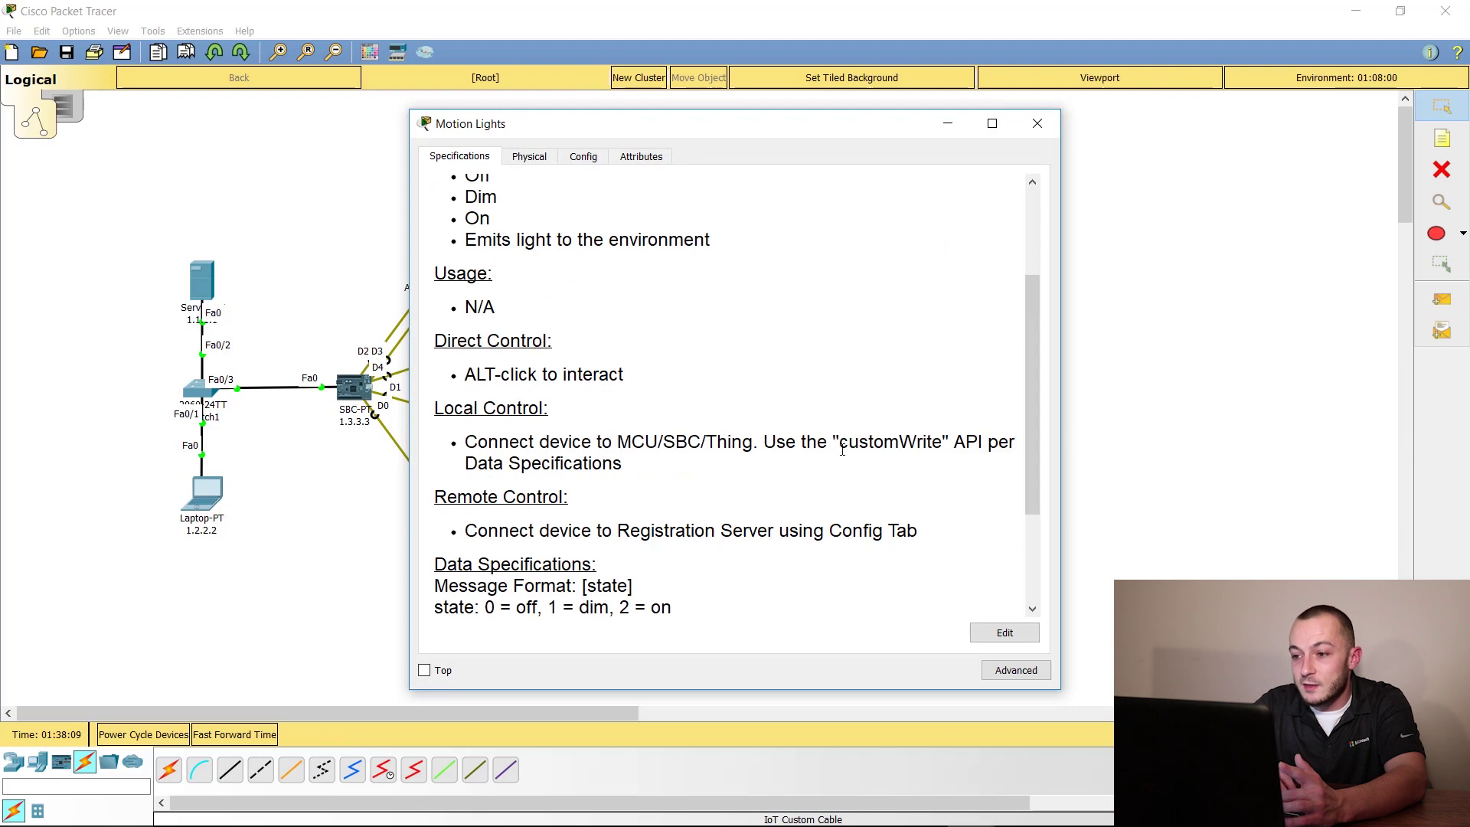
{"action": "left_click_drag", "start_coordinate": [840, 444], "coordinate": [941, 444]}
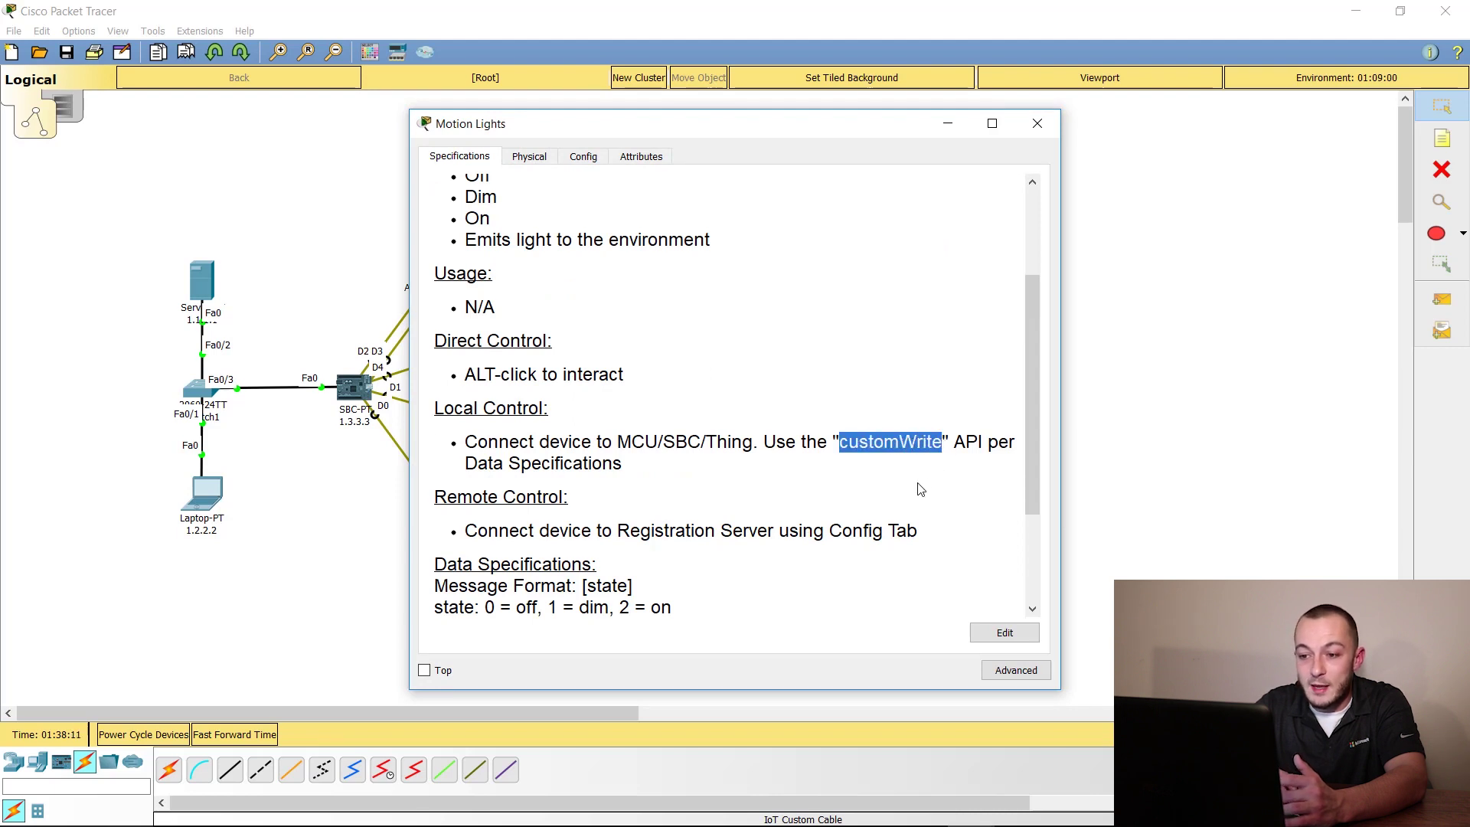
{"action": "scroll", "coordinate": [820, 557], "scroll_direction": "down", "scroll_amount": 2}
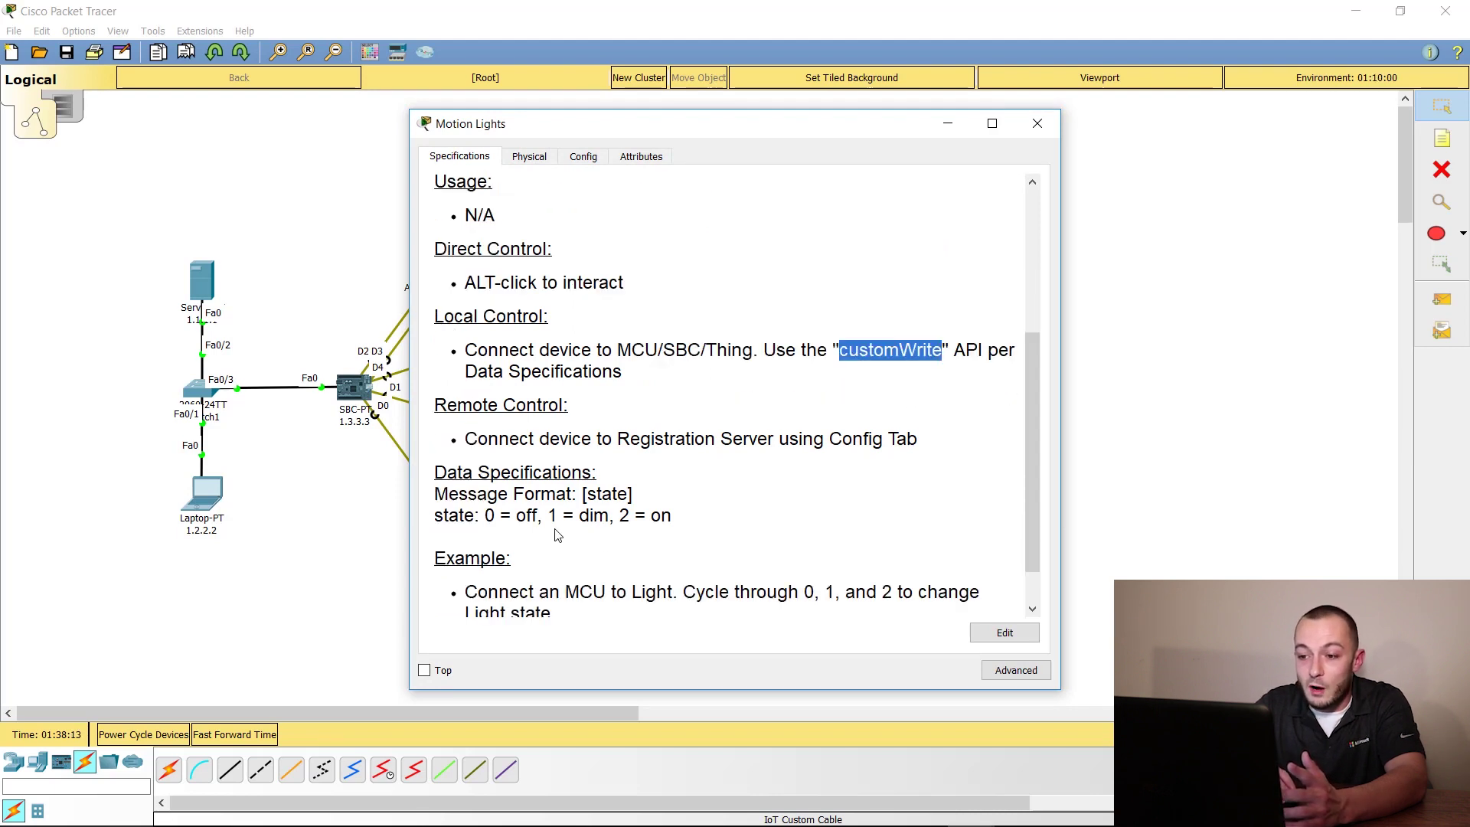